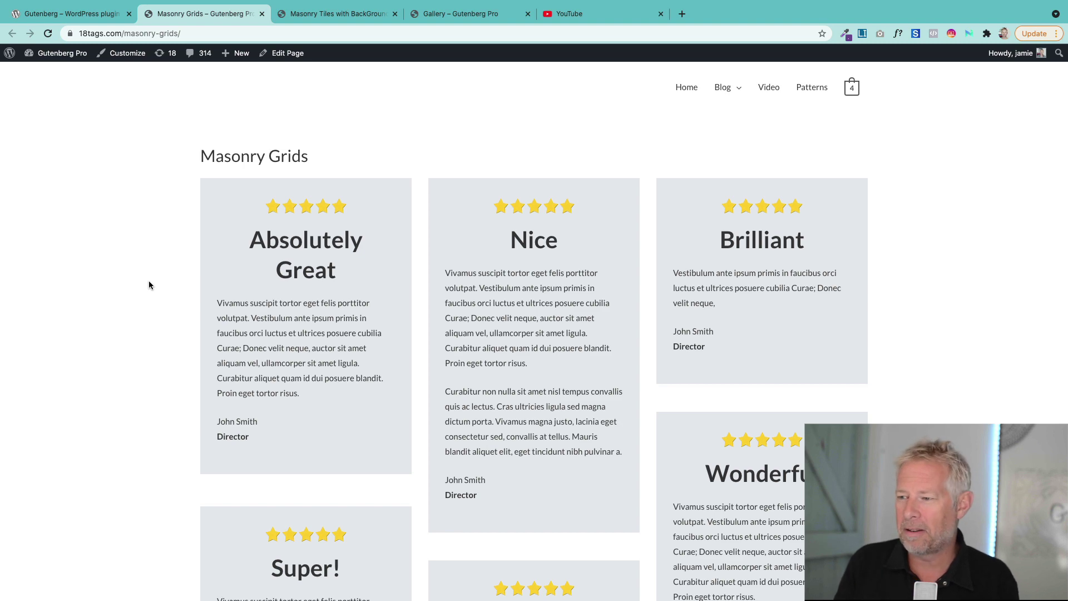
# Look through the star-rated testimonial tiles on the Masonry Grids page
pyautogui.scroll(-3, 267, 305)
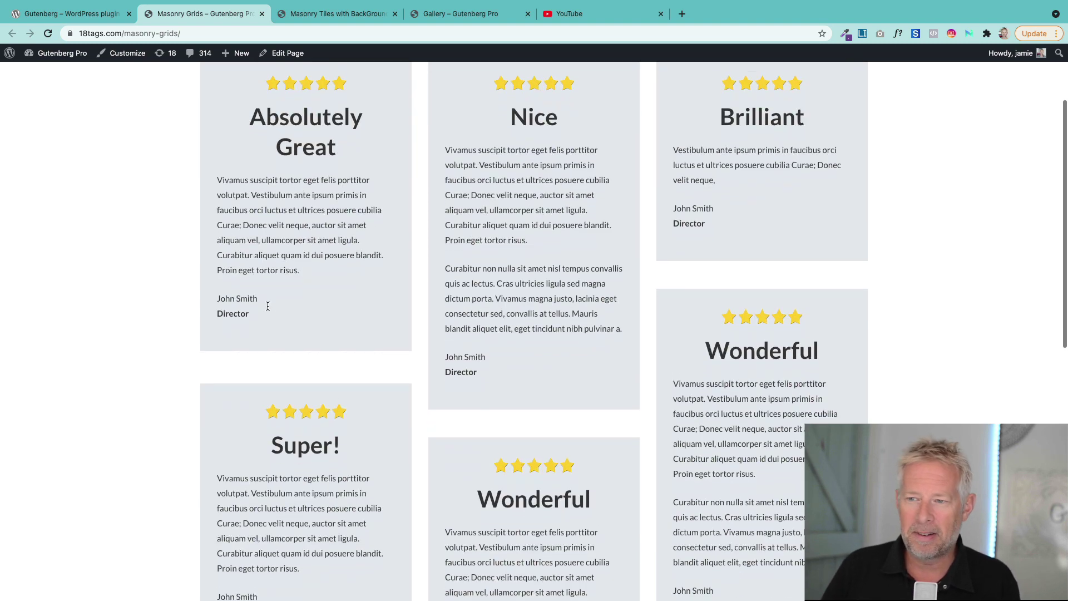
pyautogui.scroll(-4, 275, 315)
pyautogui.scroll(5, 276, 315)
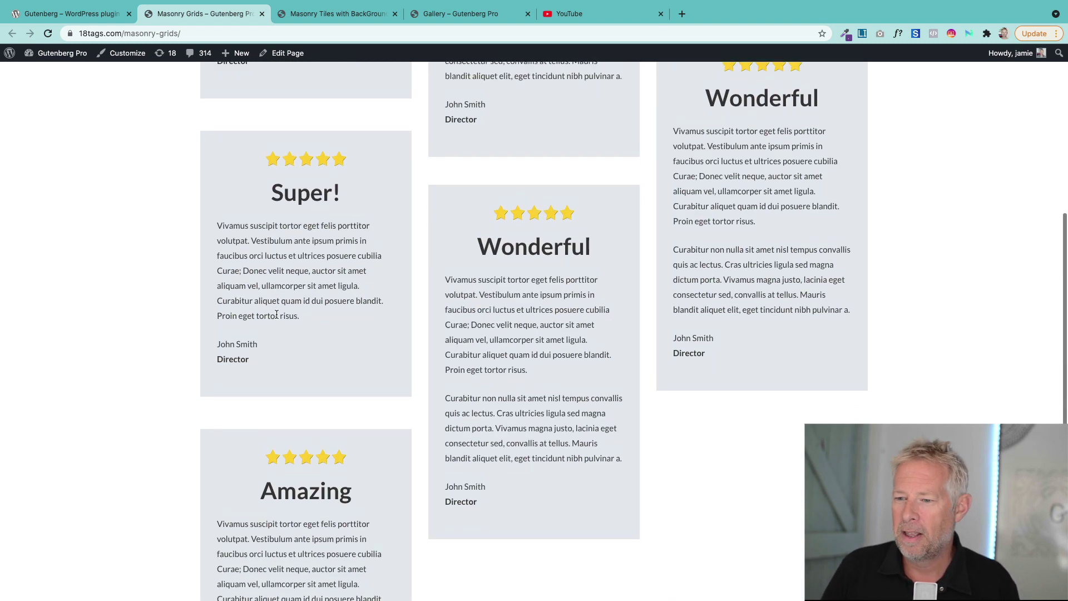
pyautogui.scroll(3, 277, 318)
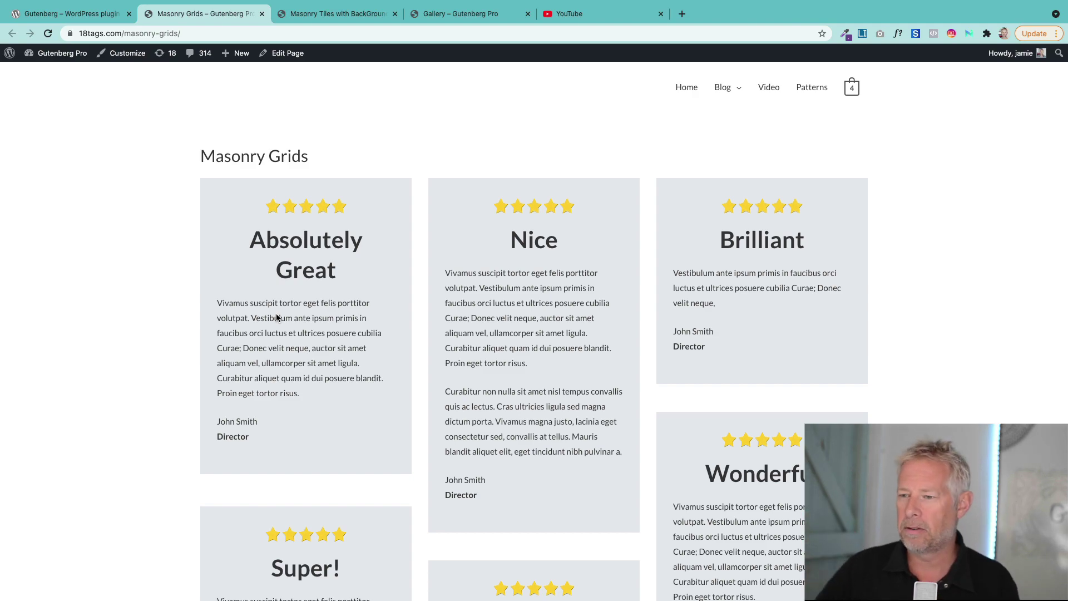
pyautogui.scroll(-9, 307, 348)
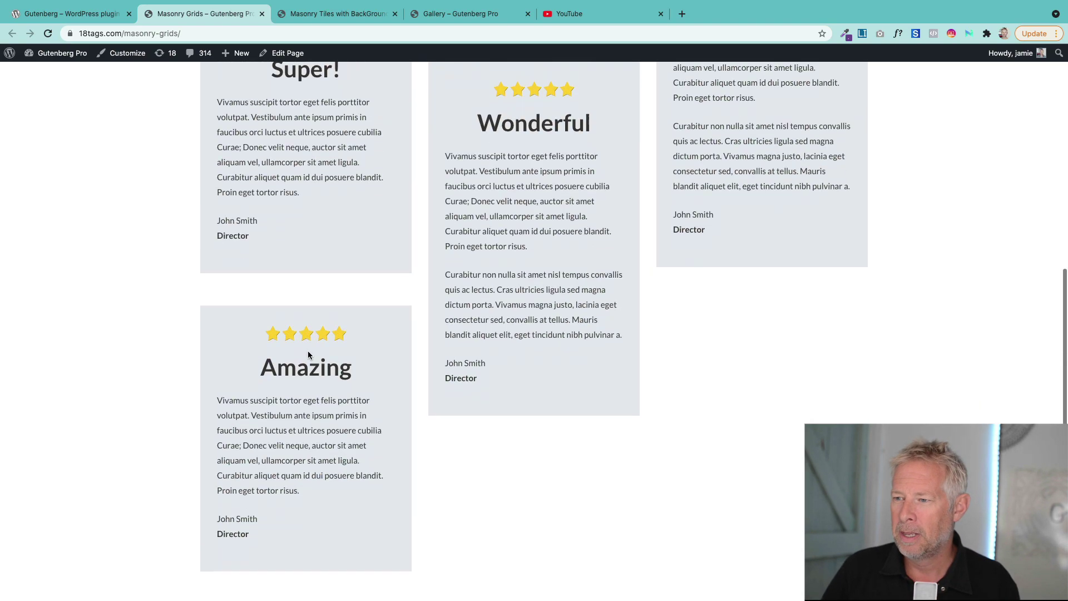
pyautogui.scroll(9, 309, 355)
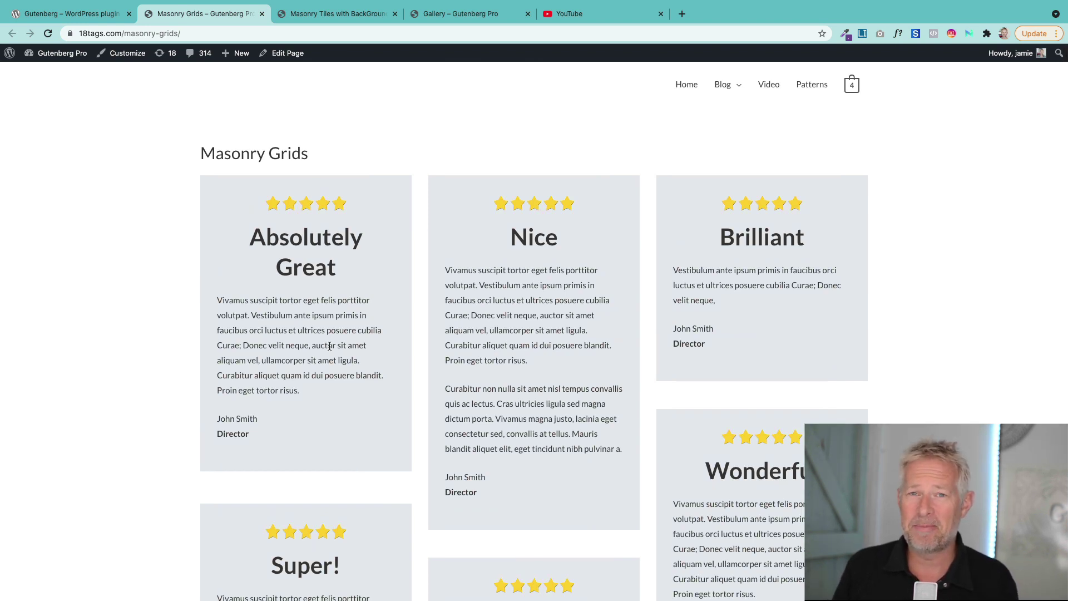
# View the Masonry Tiles with BackGround Images page and the Gallery page as further masonry layout examples
pyautogui.click(351, 17)
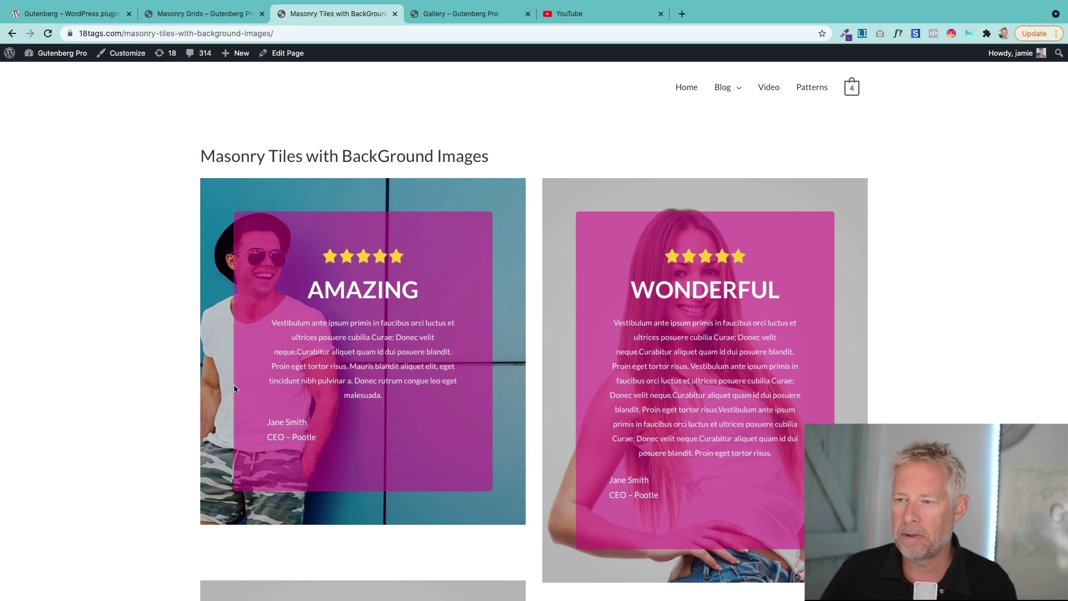
pyautogui.scroll(-3, 423, 286)
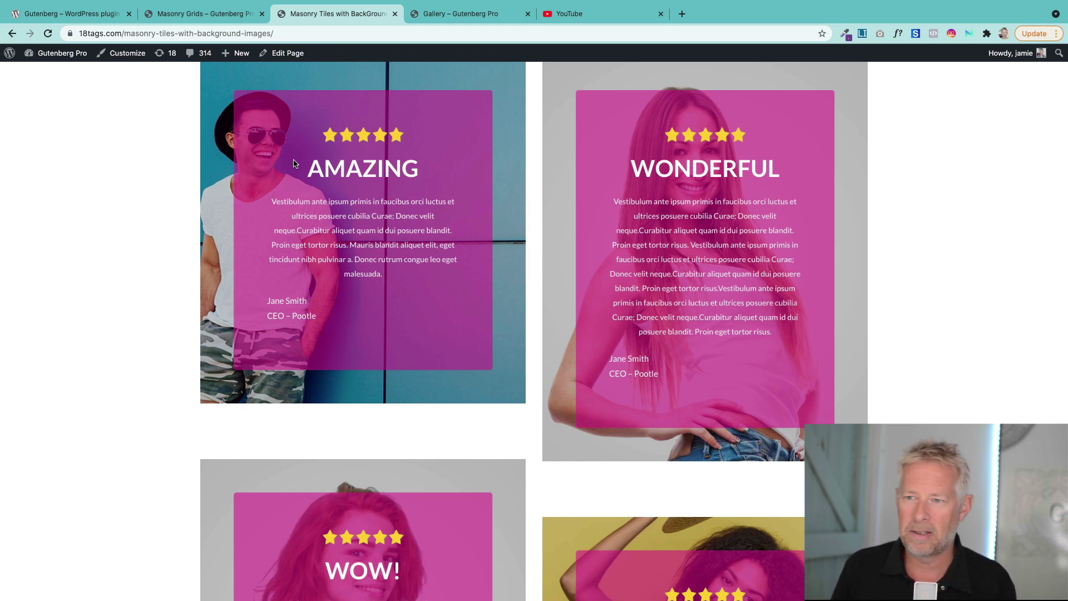
pyautogui.scroll(3, 295, 163)
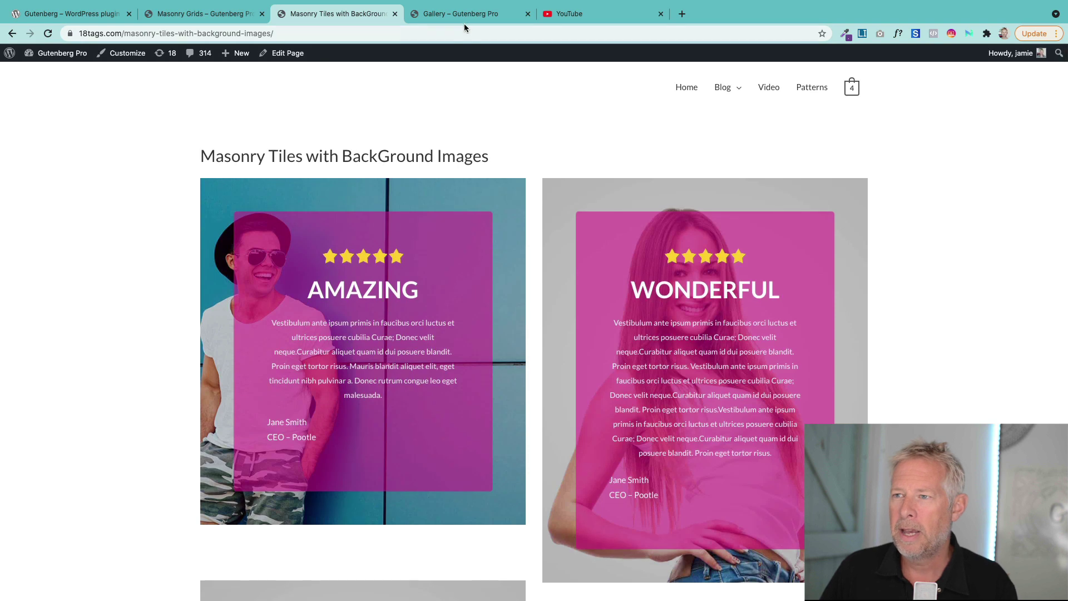
pyautogui.click(462, 15)
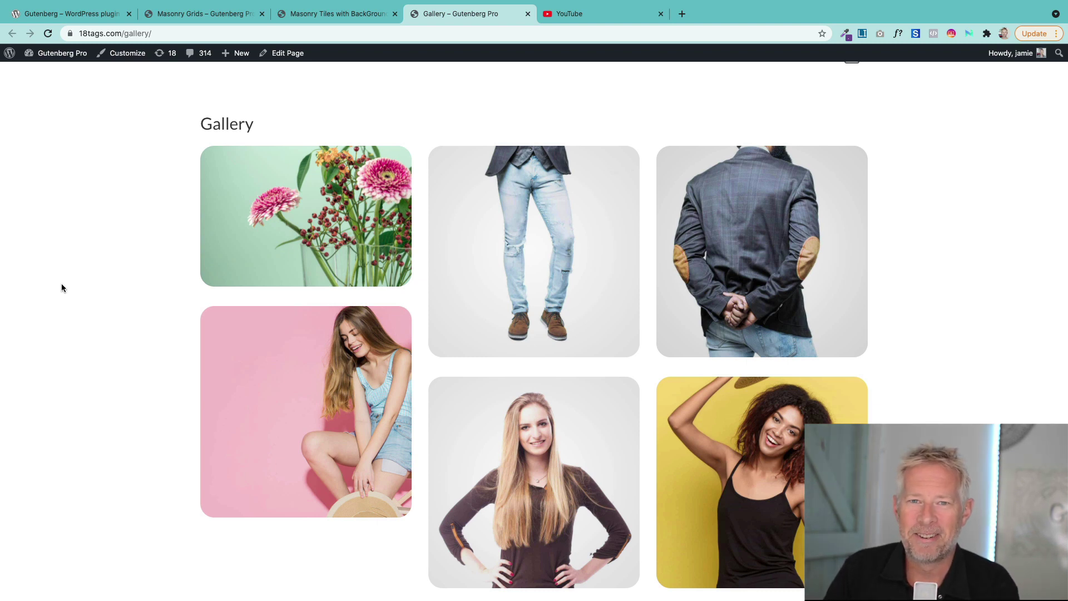
pyautogui.click(230, 307)
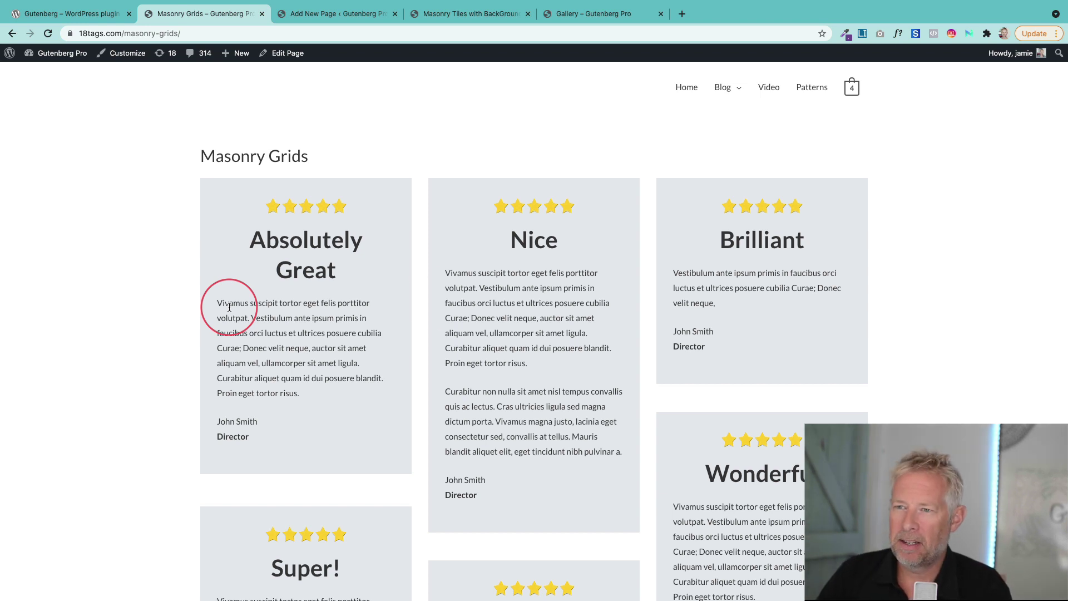
# Insert a Columns block with the 33 / 33 / 33 variation below the title of the new Testimonials page
pyautogui.click(308, 14)
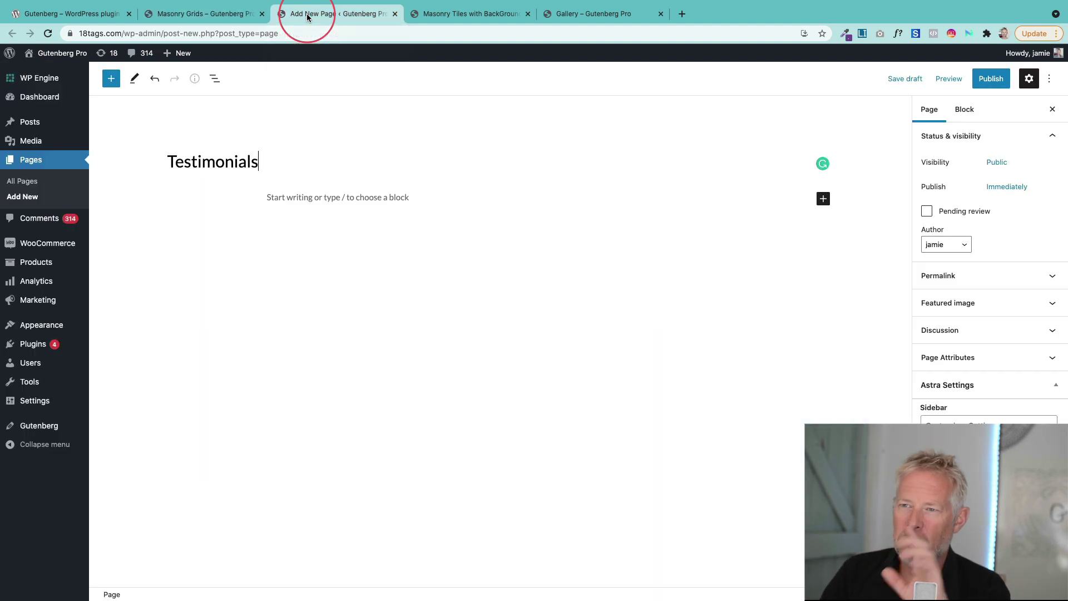
pyautogui.click(287, 195)
pyautogui.hotkey('ctrl', 'alt', 't')
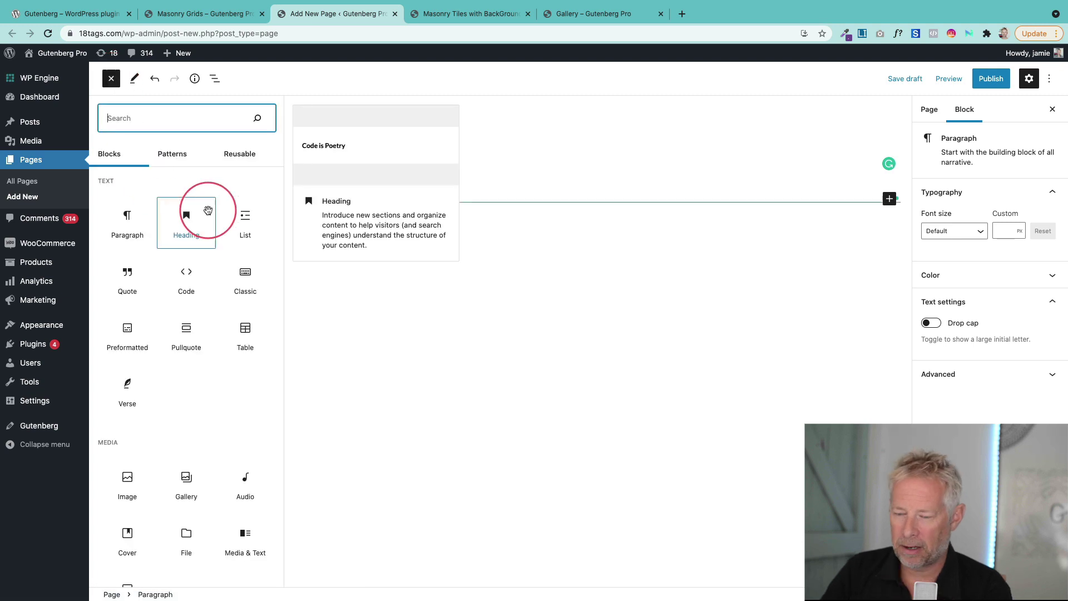
pyautogui.write('colum')
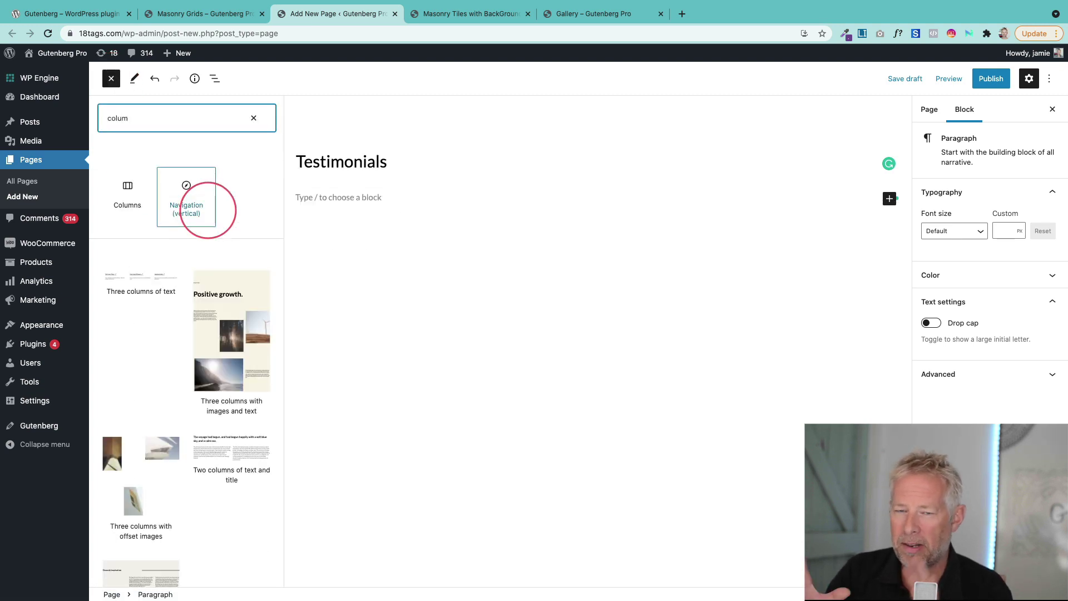
pyautogui.click(140, 195)
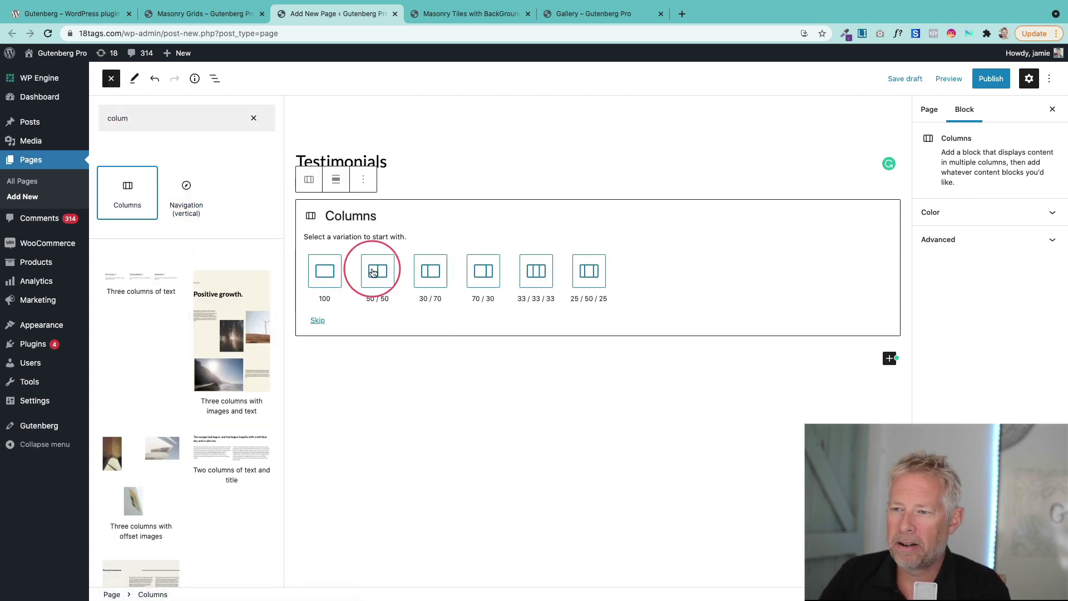
pyautogui.click(506, 278)
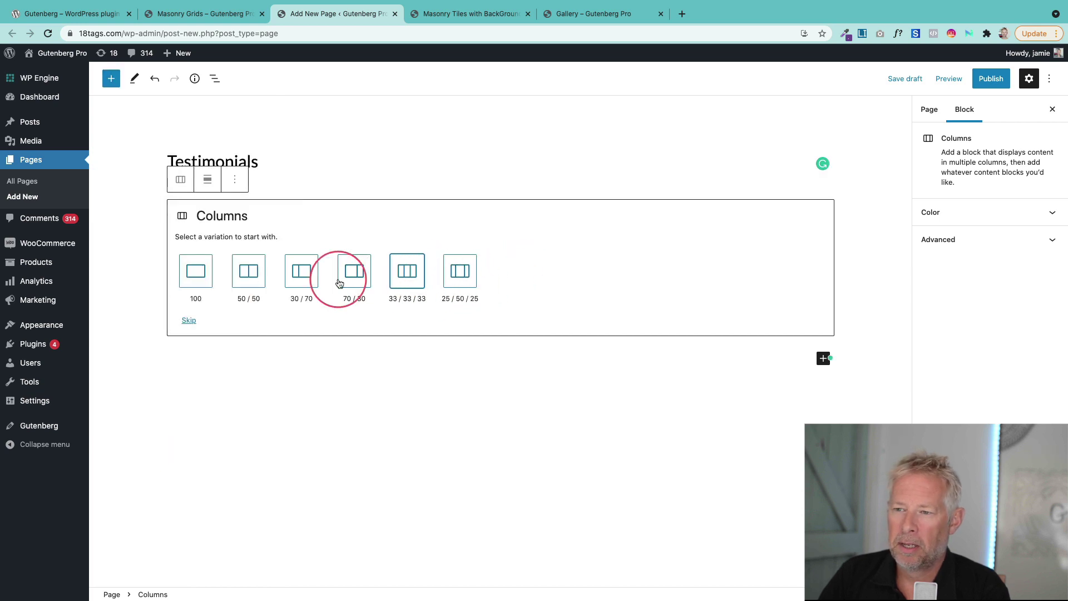
pyautogui.click(407, 271)
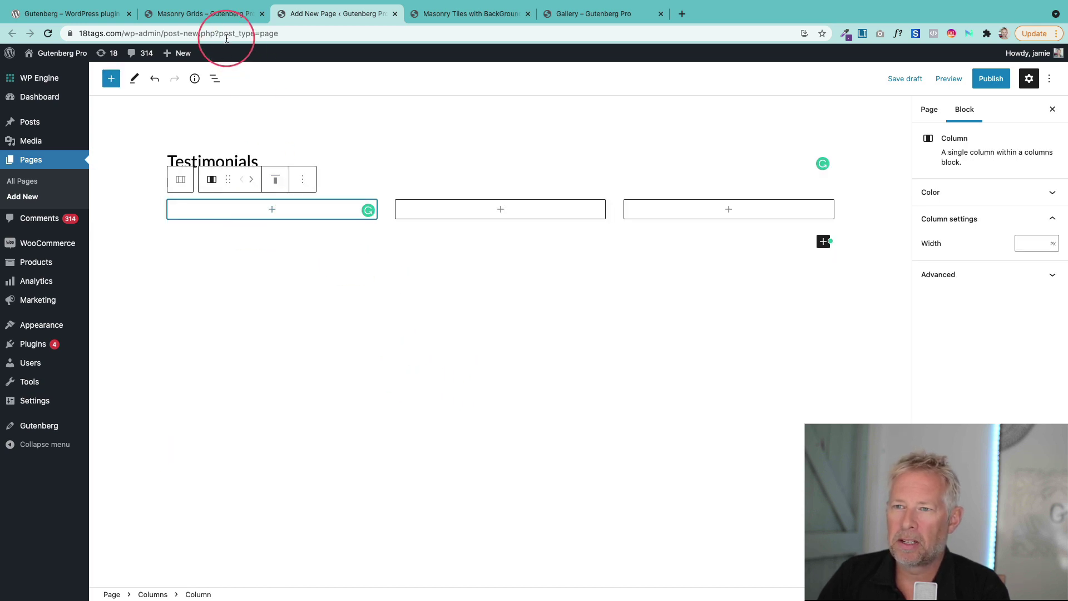
# Examine how the heading and body text are arranged in the first testimonial on the Masonry Grids page
pyautogui.click(210, 13)
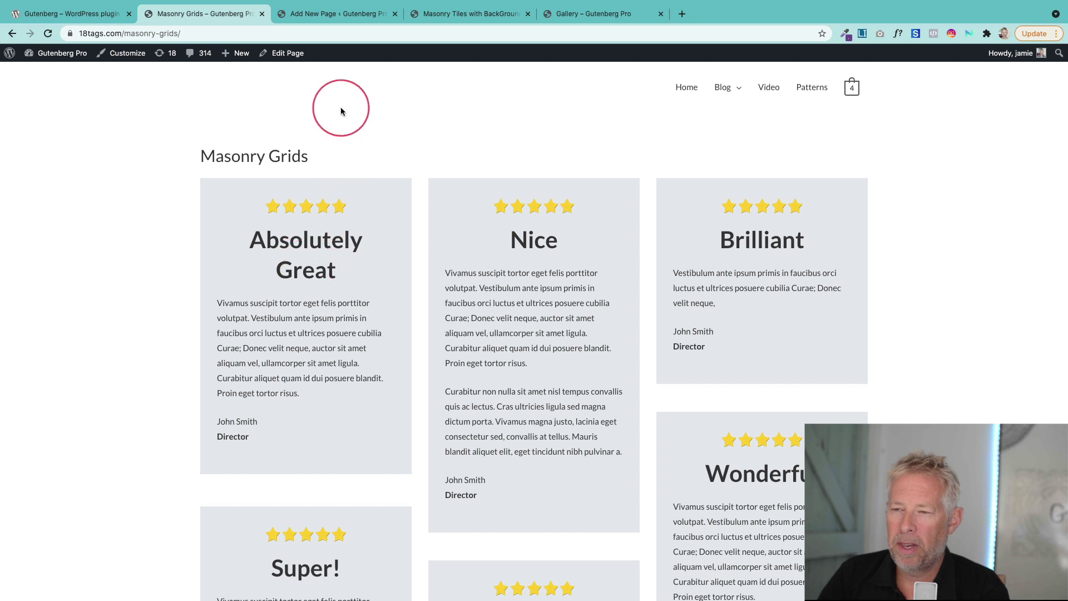
pyautogui.click(312, 15)
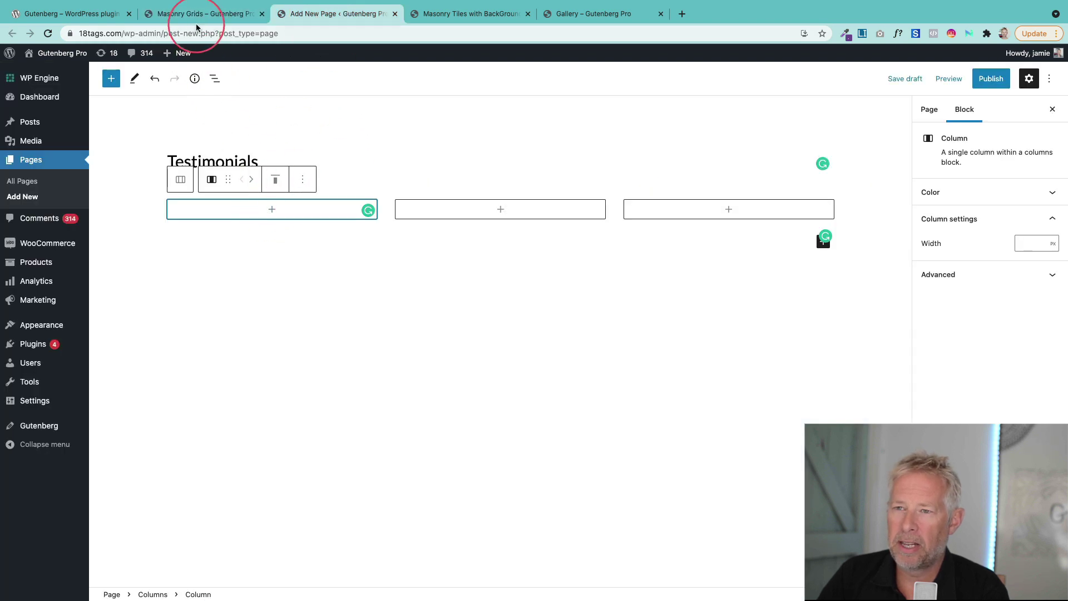
pyautogui.click(212, 14)
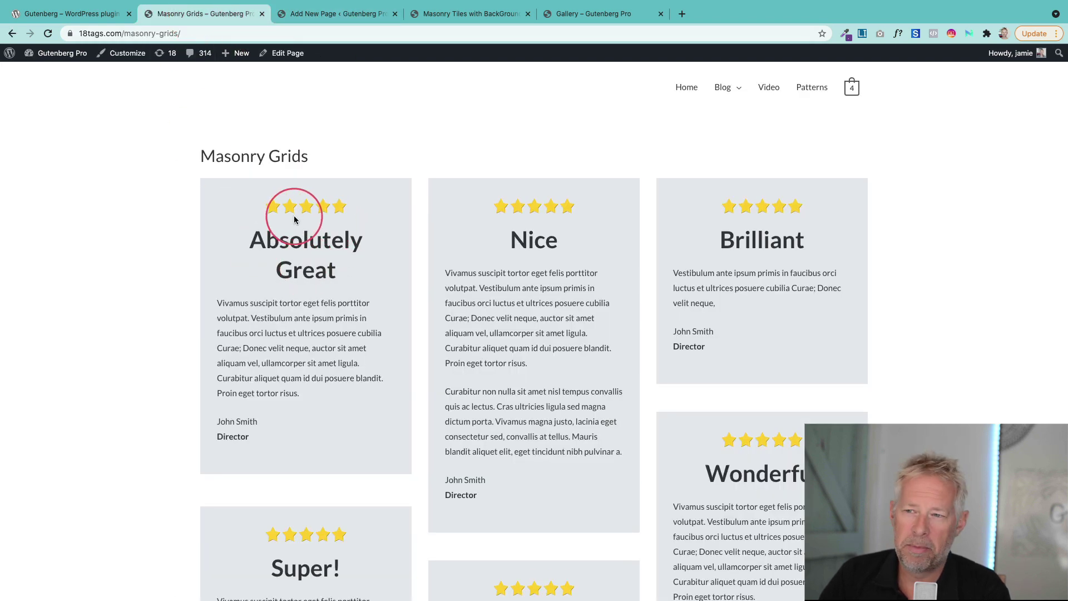
pyautogui.moveTo(289, 239); pyautogui.dragTo(341, 288)
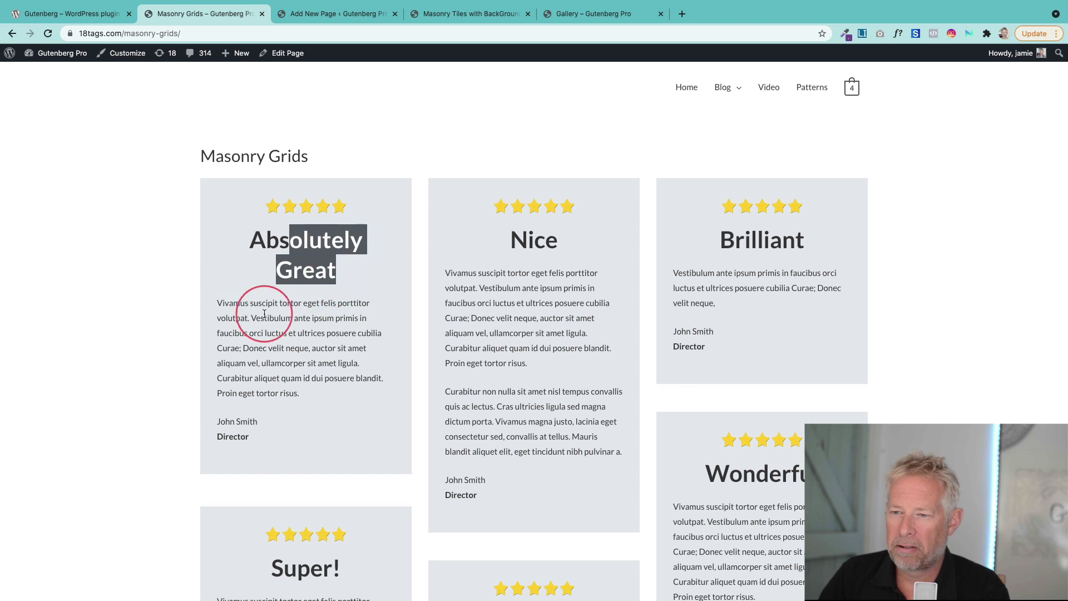
pyautogui.moveTo(253, 303); pyautogui.dragTo(293, 397)
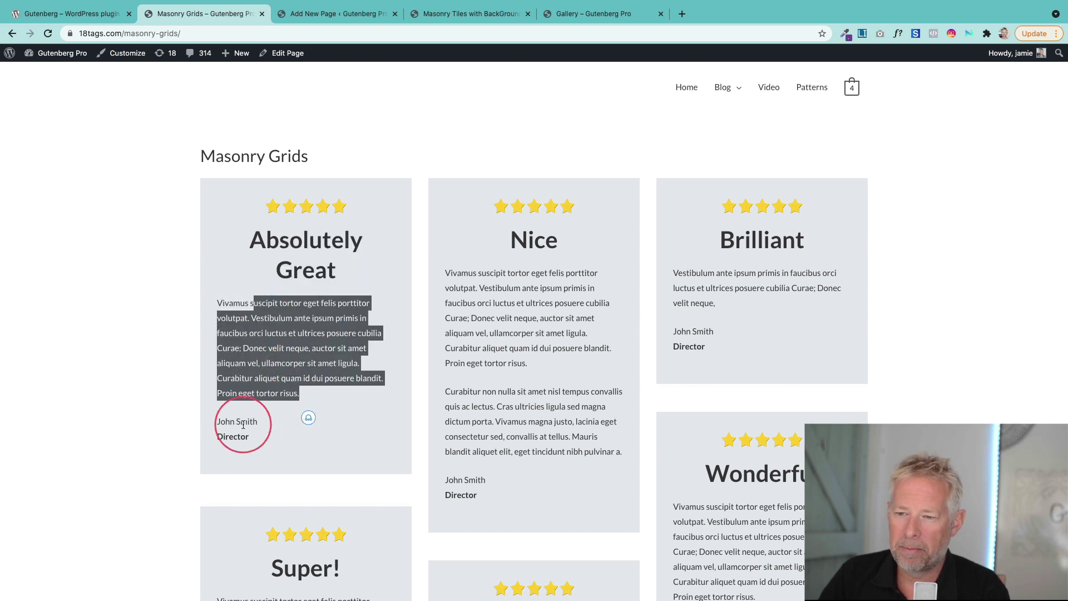
# Copy the heading "Absolutely Great" from the Masonry Grids page into the first column of the Testimonials page
pyautogui.click(328, 13)
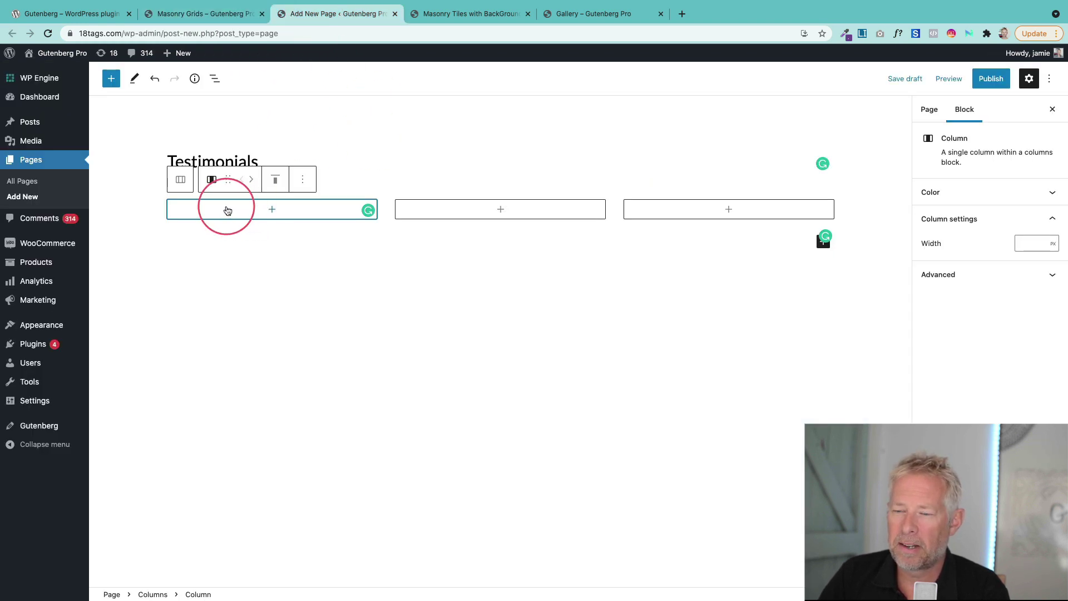
pyautogui.click(228, 210)
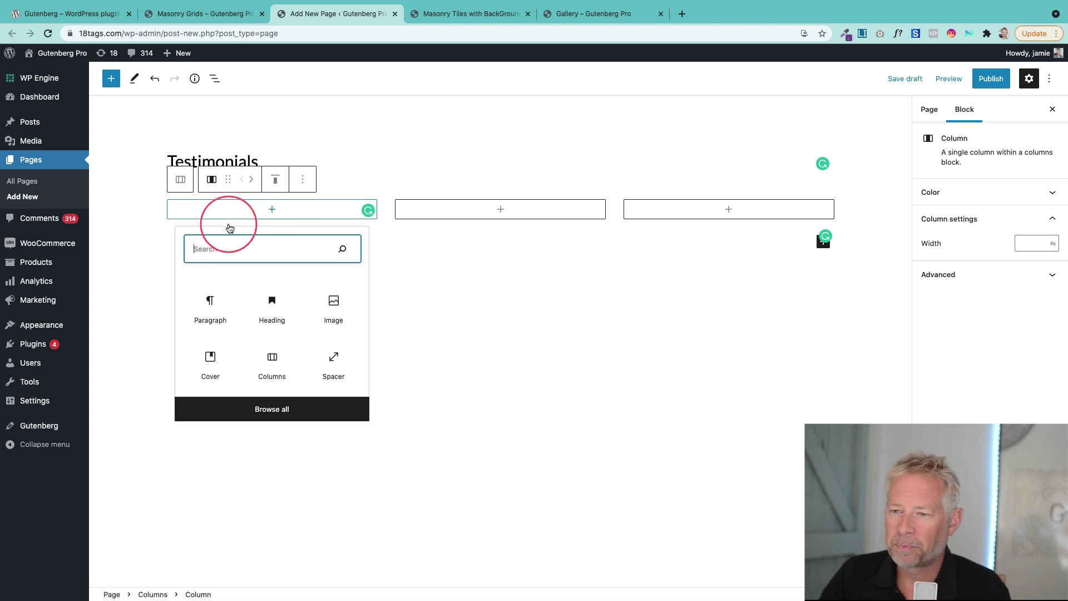
pyautogui.click(256, 14)
pyautogui.moveTo(255, 237); pyautogui.dragTo(325, 296)
pyautogui.press('super+c')
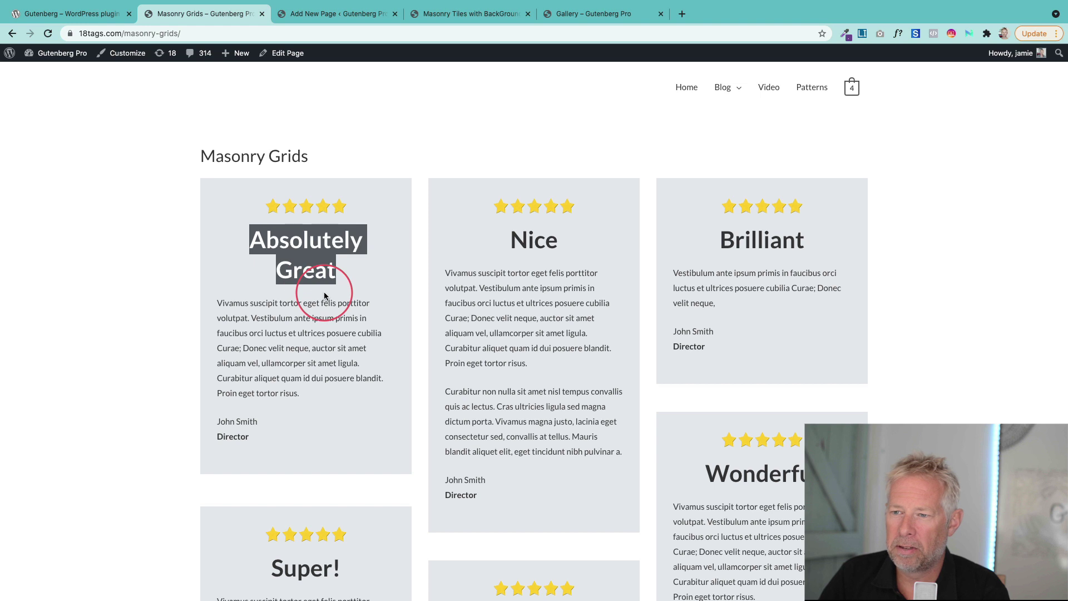
pyautogui.click(353, 13)
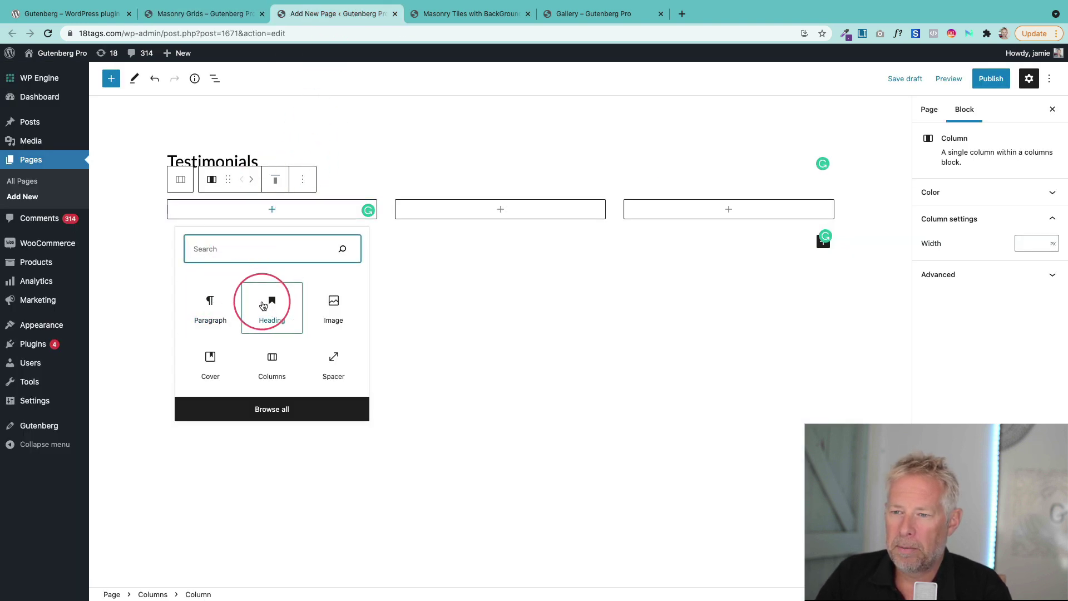
pyautogui.click(231, 289)
pyautogui.press('super+v')
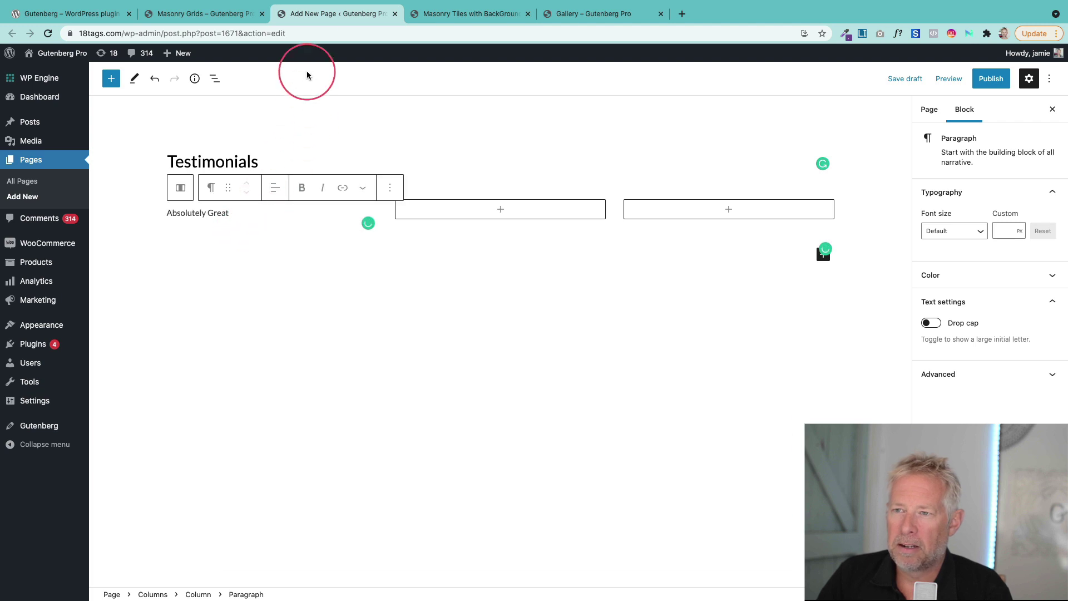
# Copy the first testimonial's body text, author name and job title from the Masonry Grids page below the "Absolutely Great" paragraph
pyautogui.press('Return')
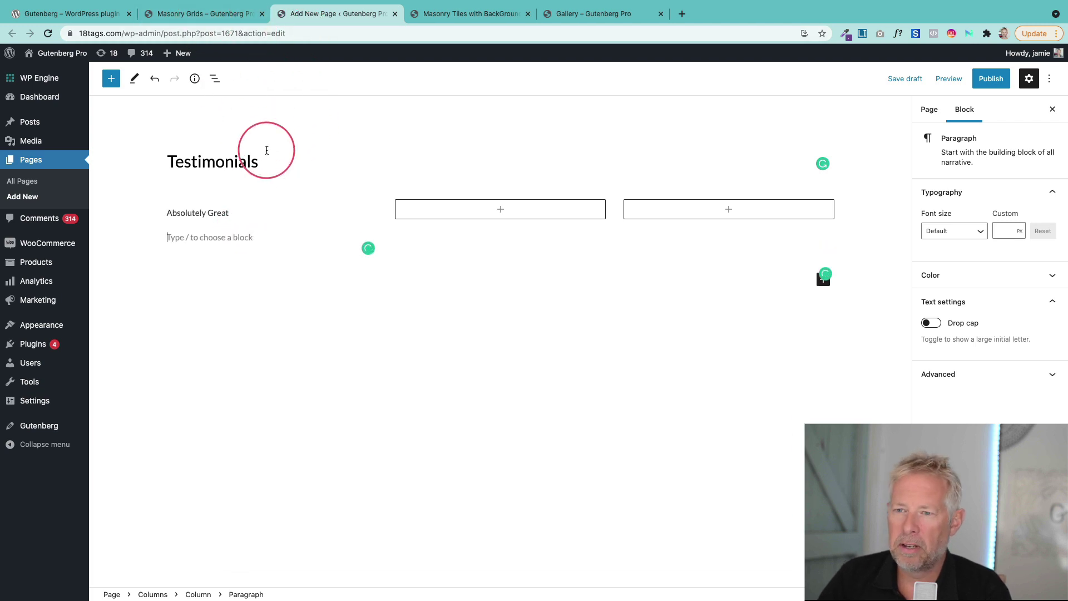
pyautogui.click(207, 13)
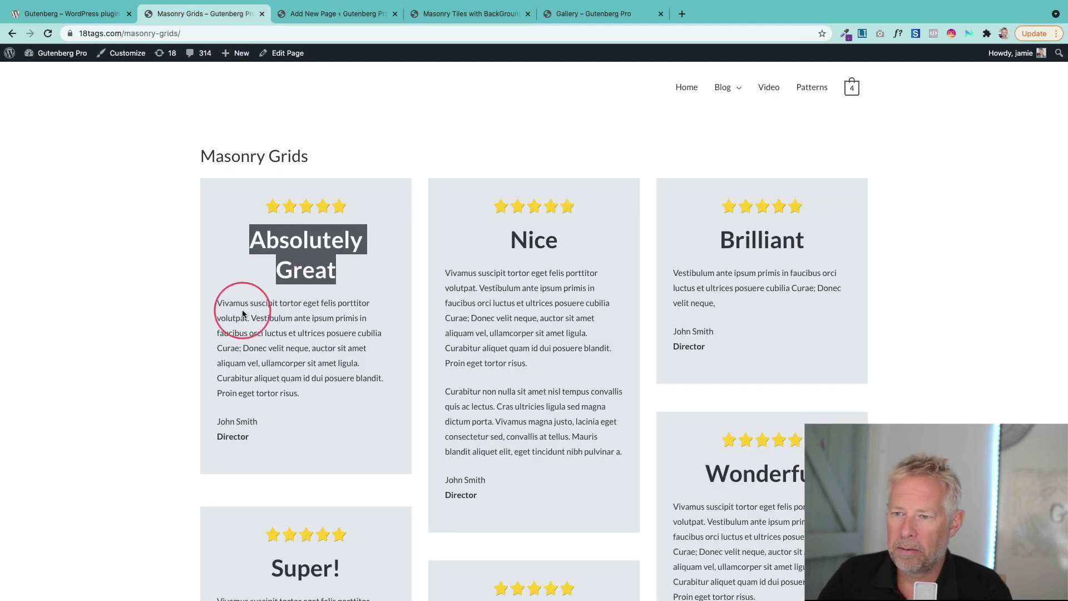
pyautogui.moveTo(218, 304); pyautogui.dragTo(260, 440)
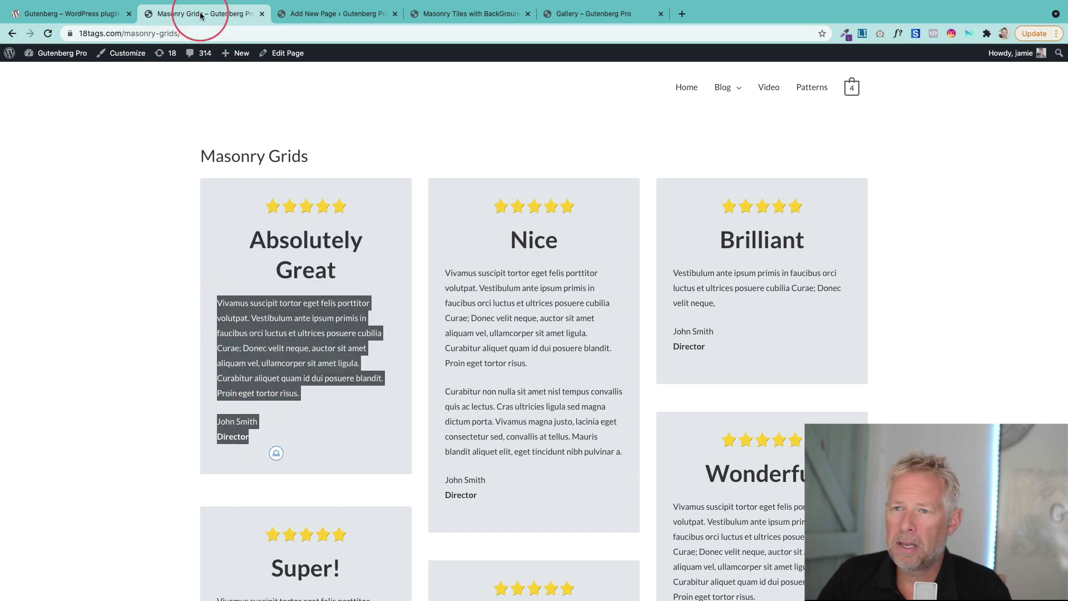
pyautogui.click(312, 15)
pyautogui.press('super+v')
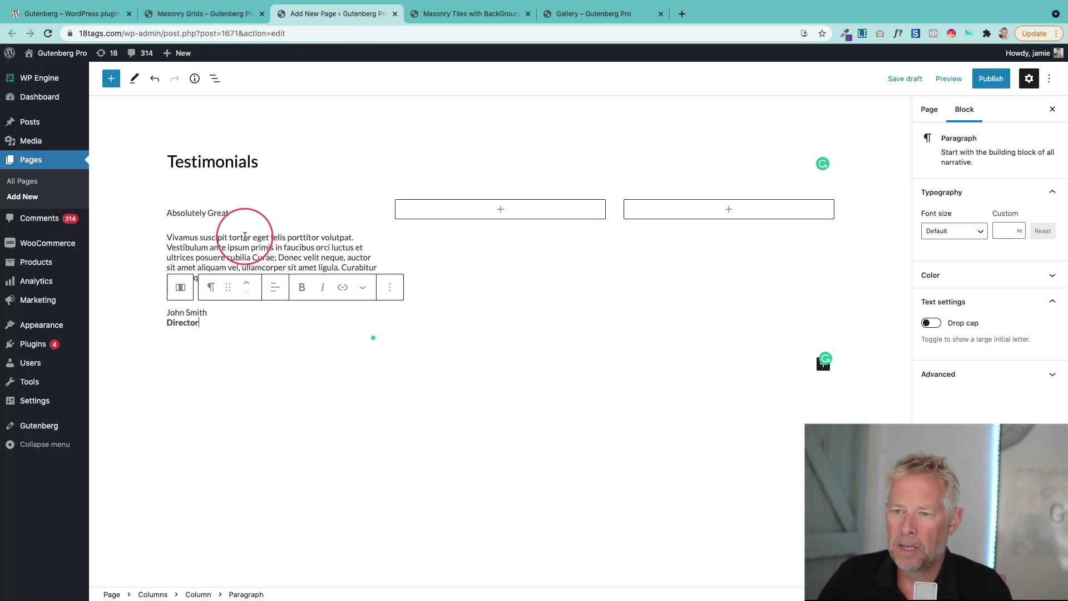
# Insert an Image block below the author's job title with the star-rating image from the Media Library
pyautogui.press('Return')
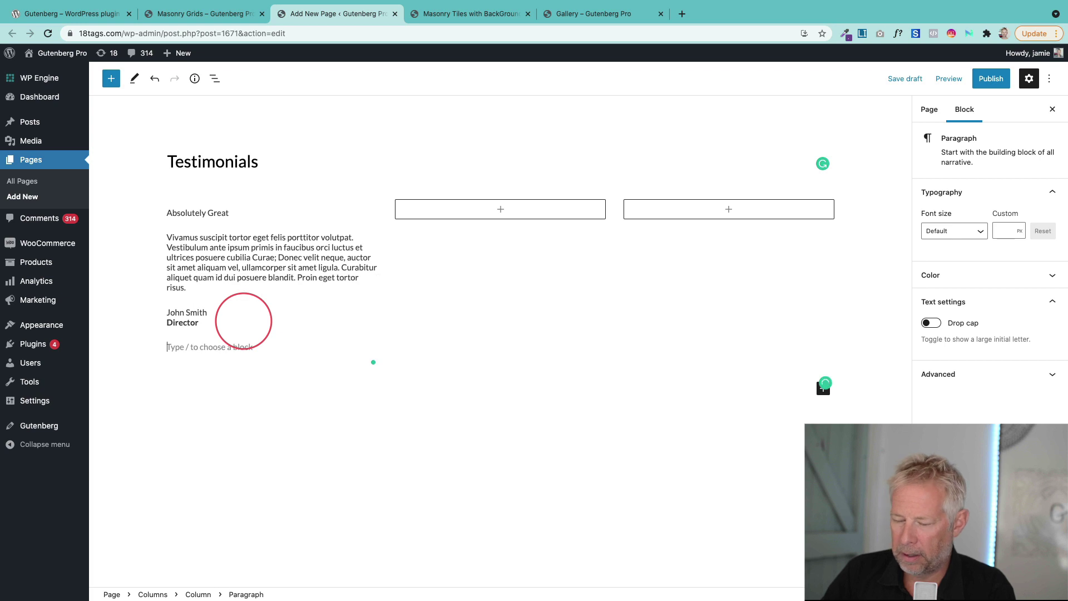
pyautogui.write('/image')
pyautogui.press('Return')
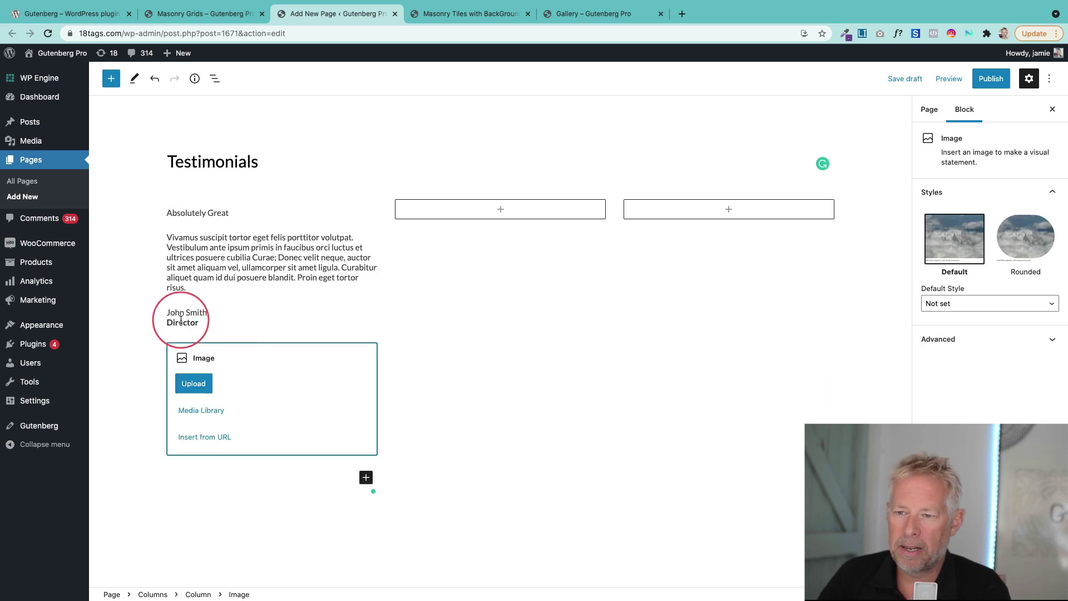
pyautogui.click(201, 411)
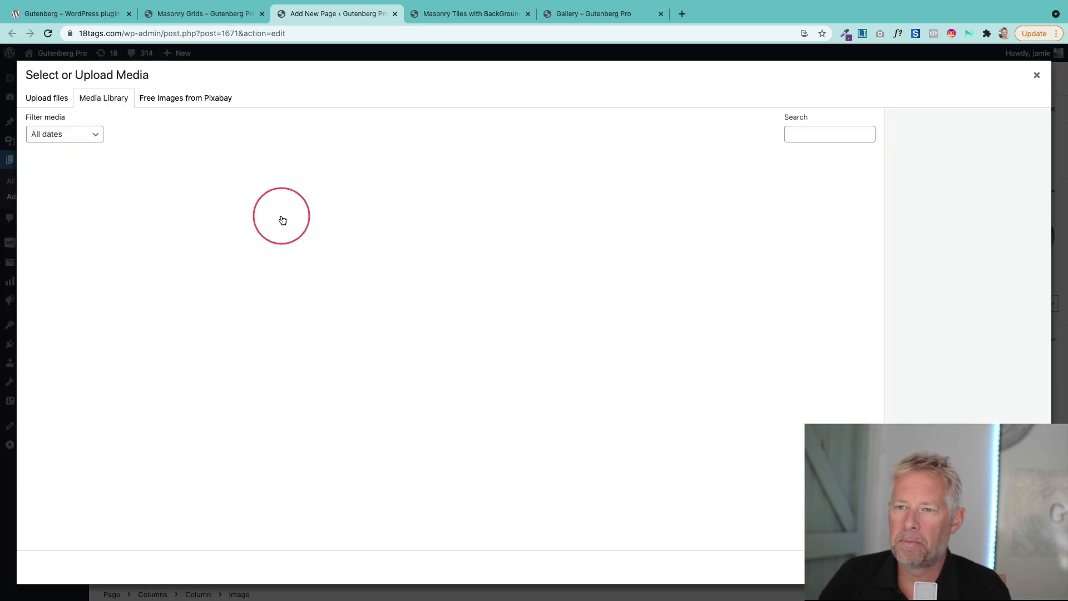
pyautogui.click(150, 278)
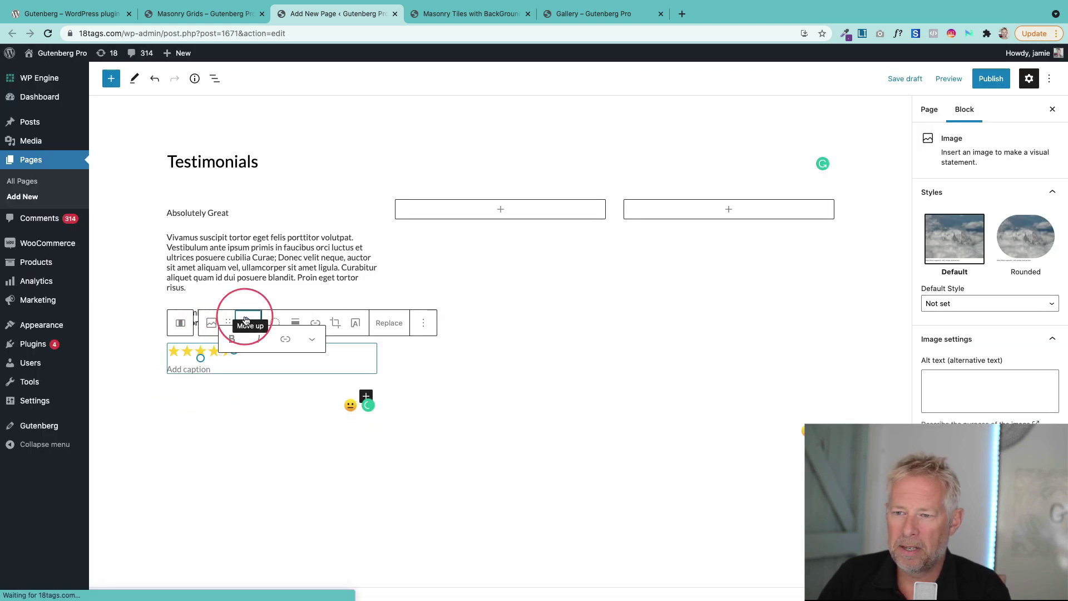
# Move the star-rating image above the "Absolutely Great" paragraph and align it to the center
pyautogui.click(243, 323)
pyautogui.click(245, 287)
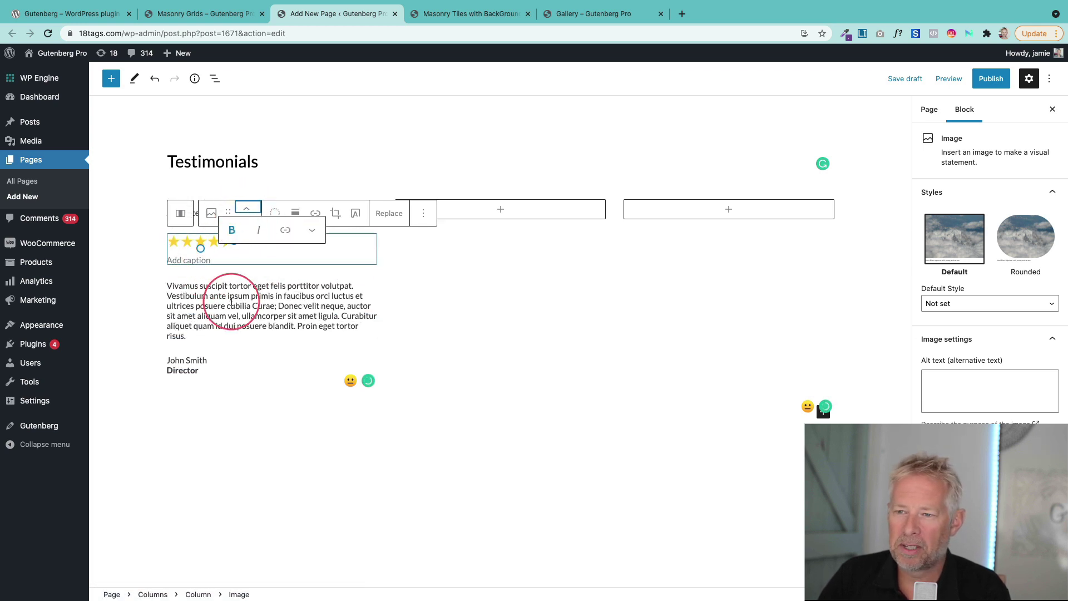
pyautogui.click(247, 207)
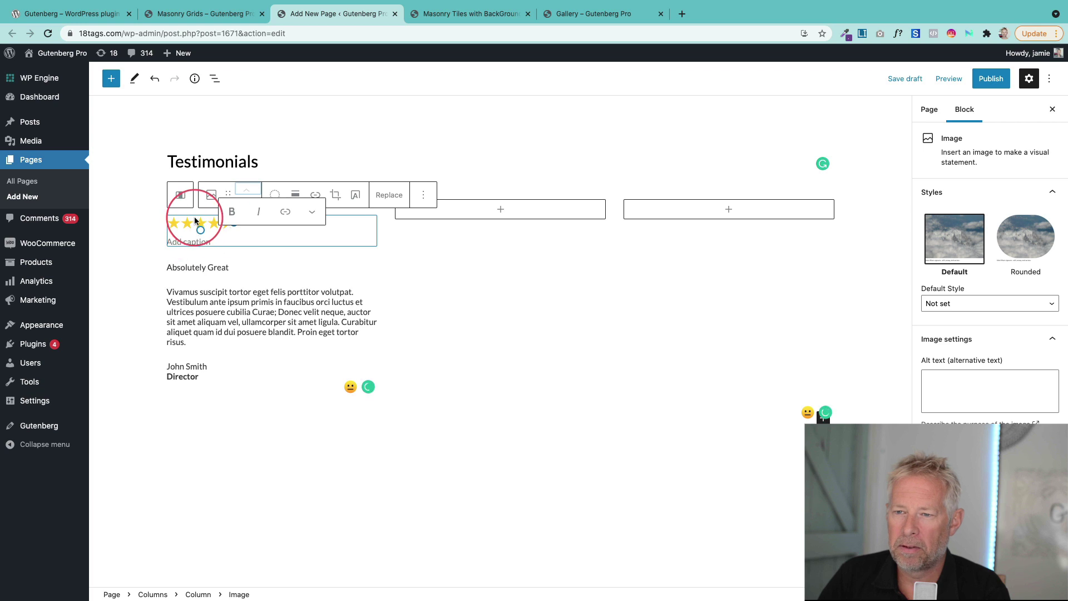
pyautogui.click(296, 194)
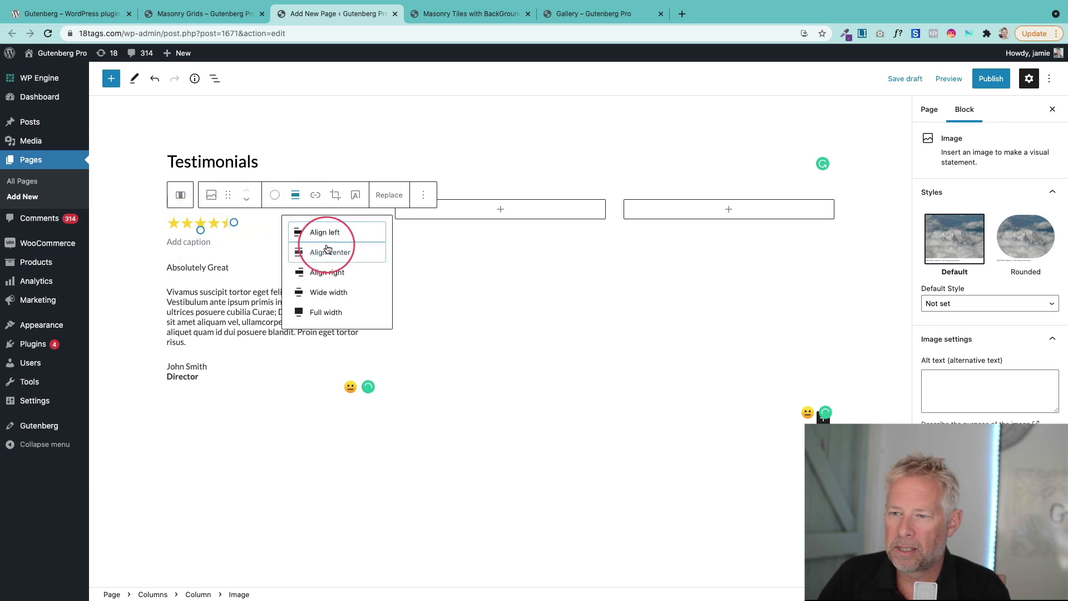
pyautogui.click(327, 243)
# Center the "Absolutely Great" paragraph and set its custom font size to 30 px
pyautogui.click(223, 268)
pyautogui.click(275, 229)
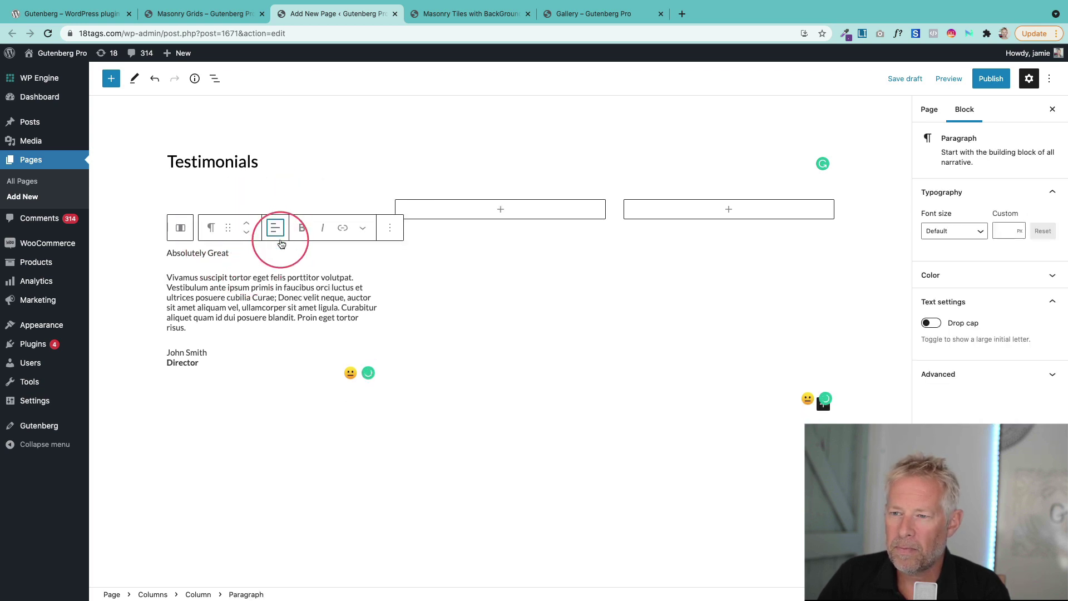
pyautogui.click(298, 279)
pyautogui.doubleClick(275, 252)
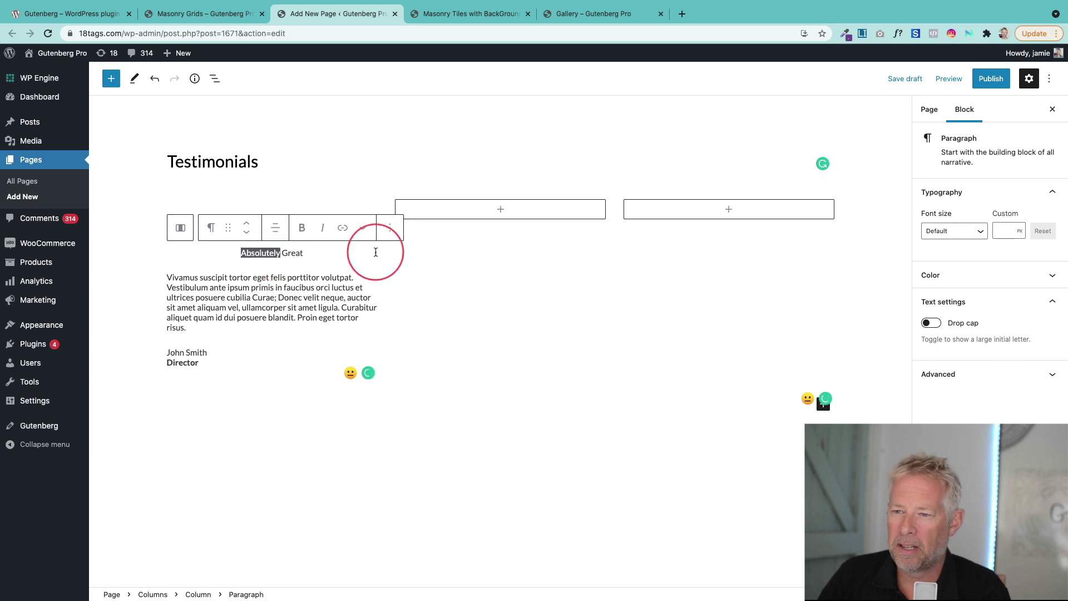
pyautogui.click(1000, 230)
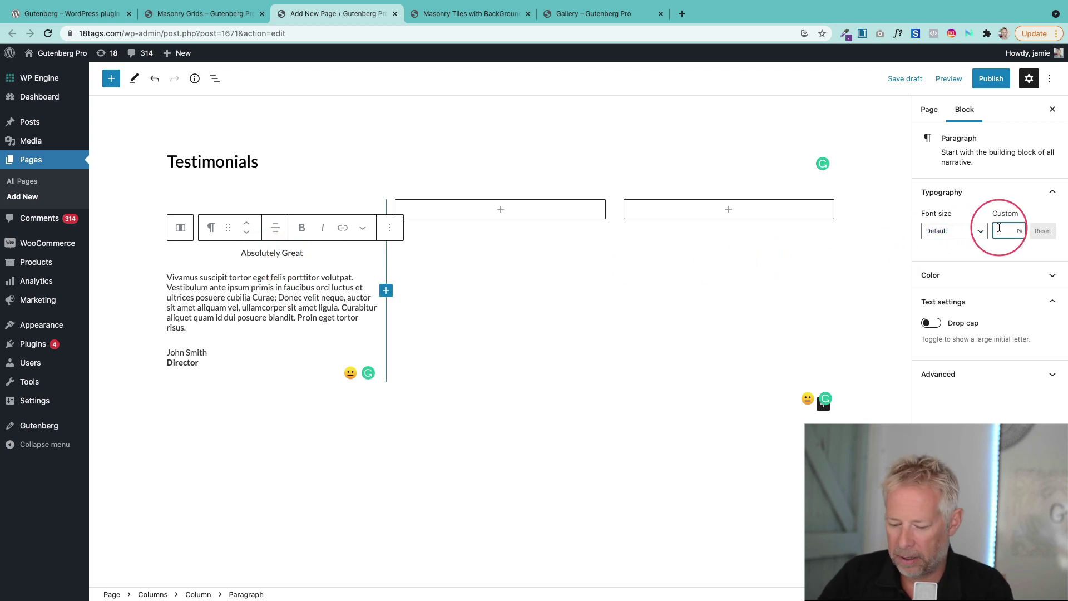
pyautogui.write('30')
pyautogui.click(273, 374)
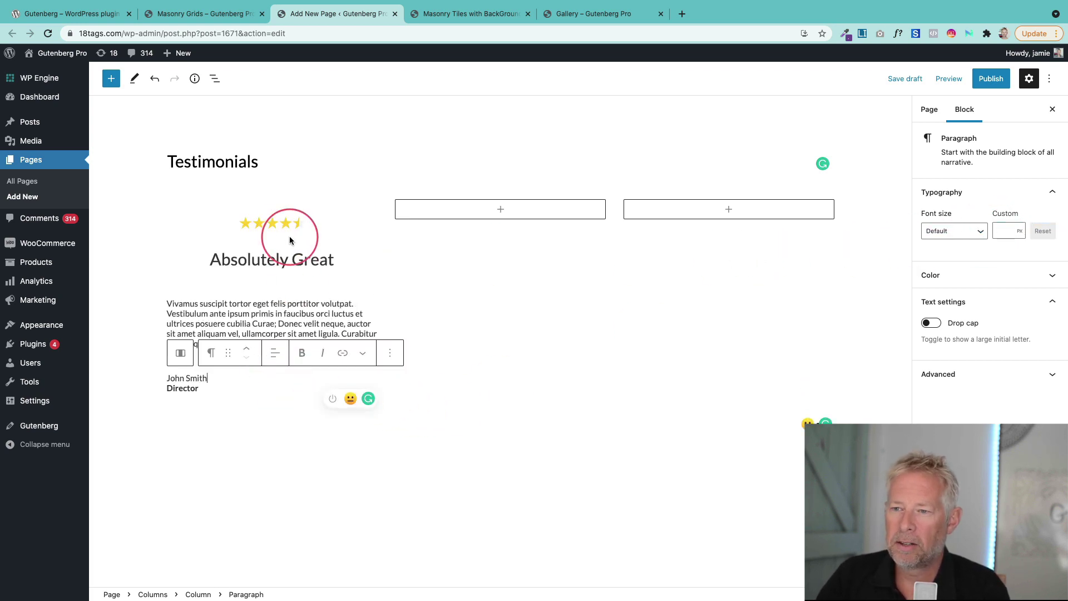
# Turn on the Top toolbar view and transform the star image, heading, body text and author blocks into one Group
pyautogui.click(216, 16)
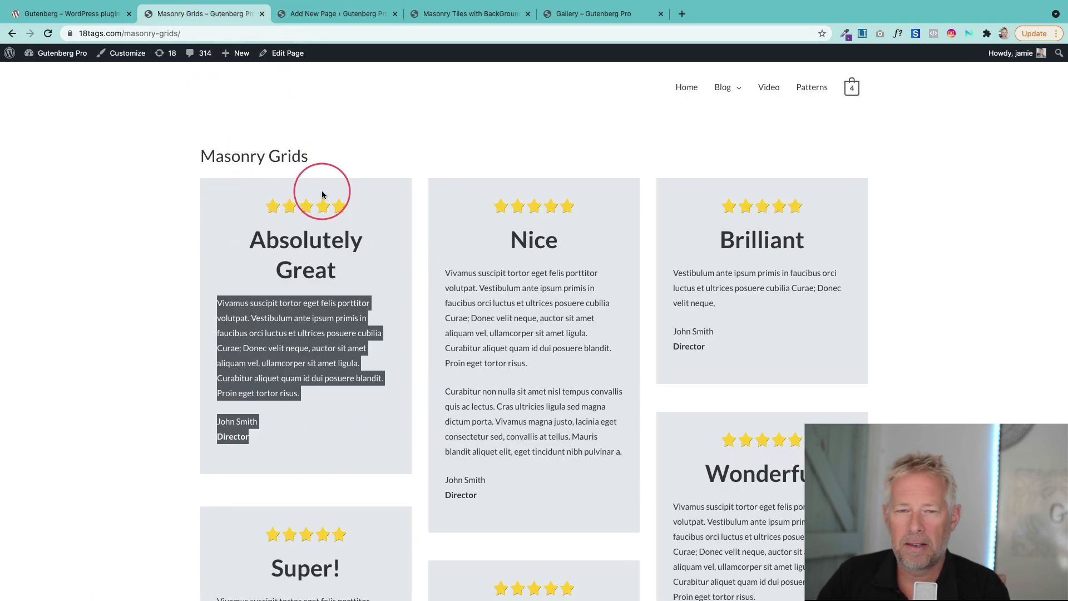
pyautogui.click(334, 14)
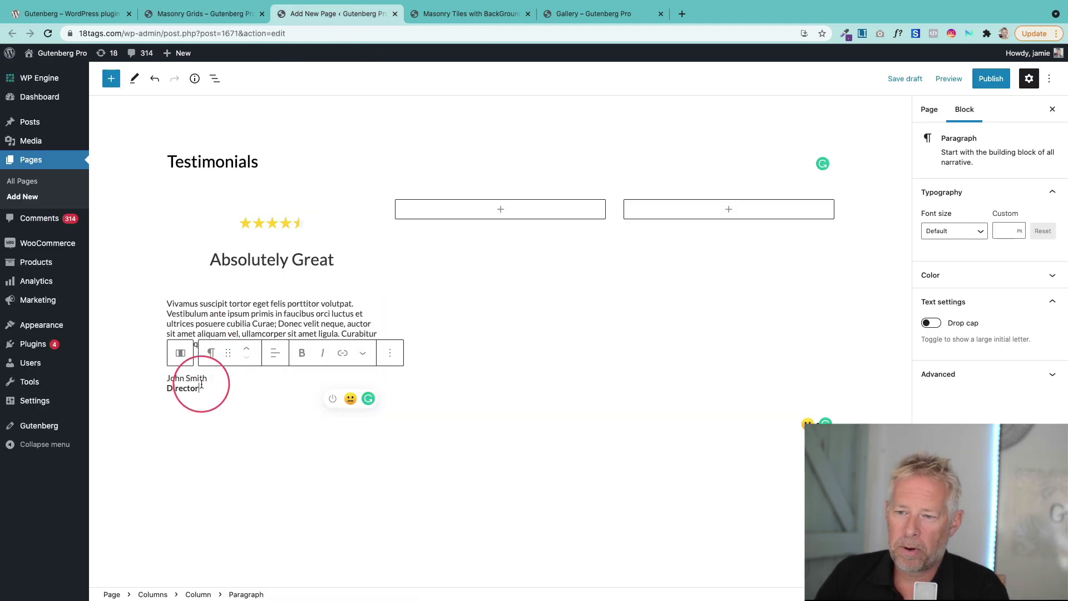
pyautogui.click(205, 312)
pyautogui.moveTo(204, 311); pyautogui.dragTo(328, 227)
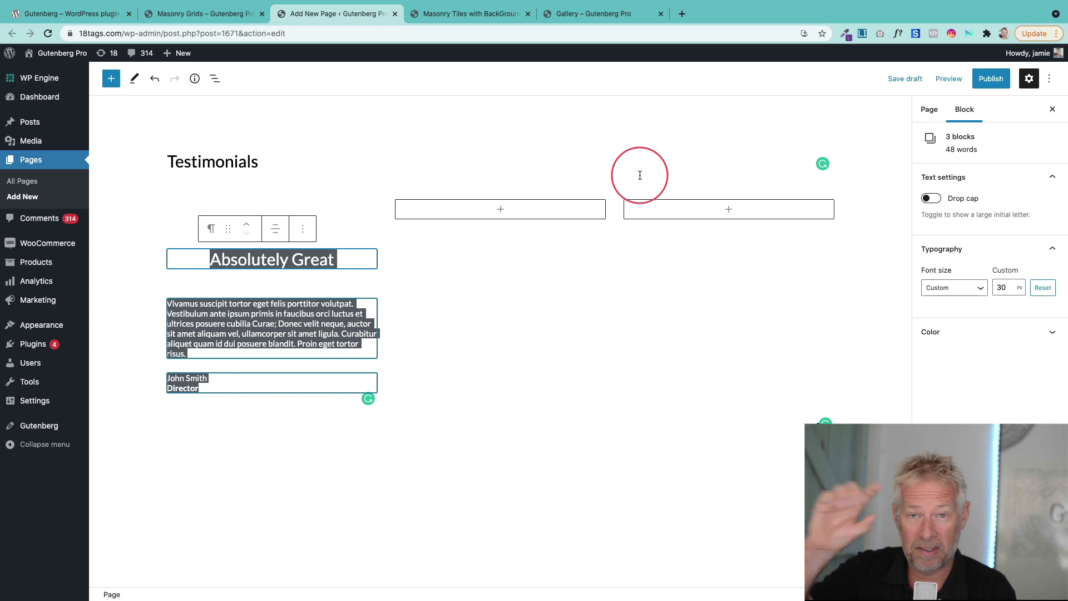
pyautogui.click(1049, 78)
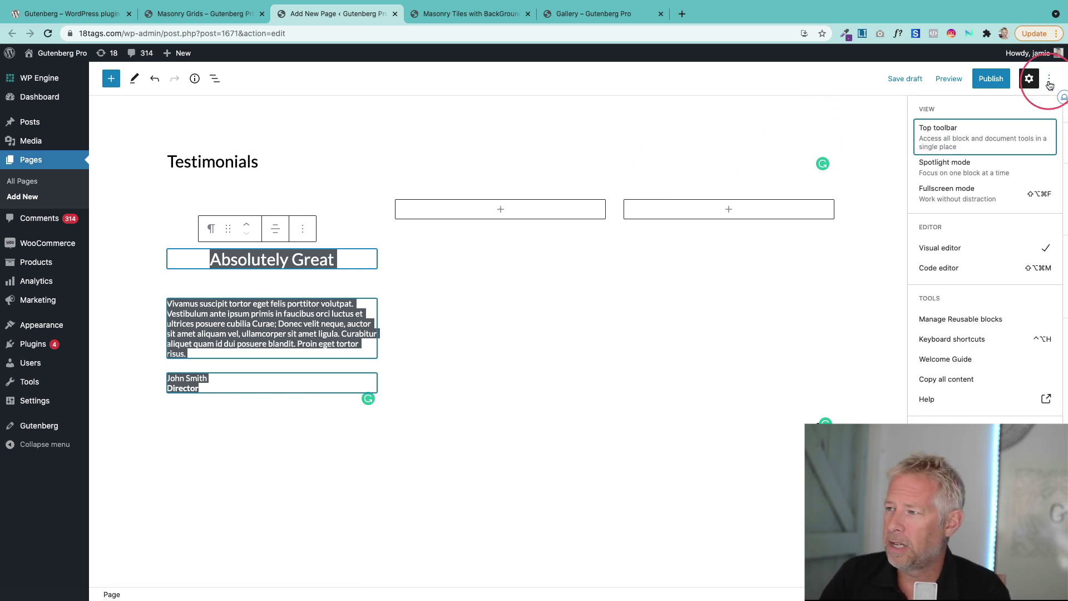
pyautogui.click(938, 135)
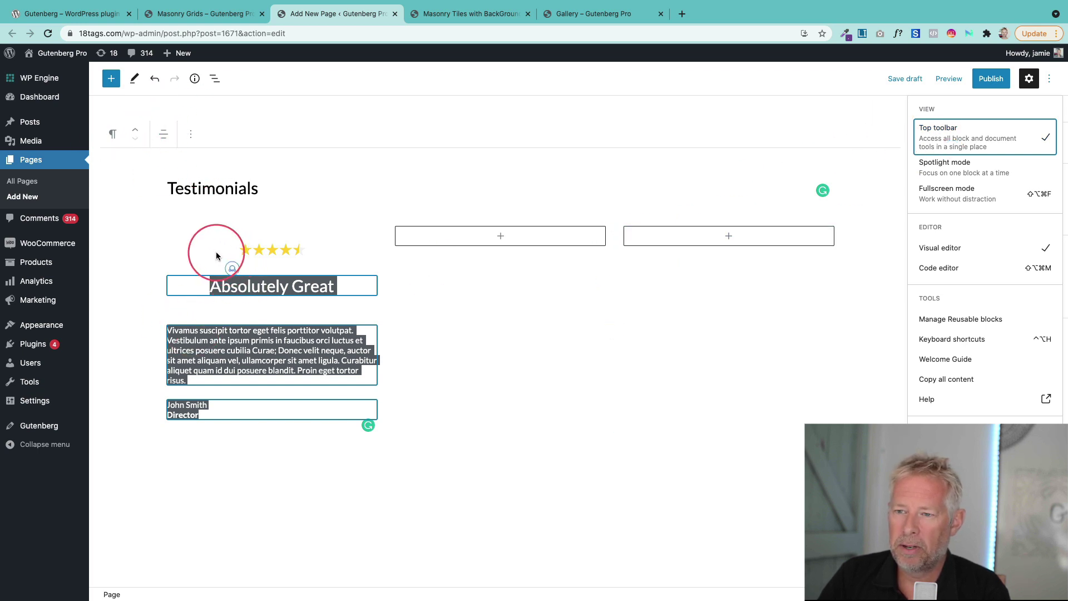
pyautogui.keyDown('shift'); pyautogui.click(264, 251); pyautogui.keyUp('shift')
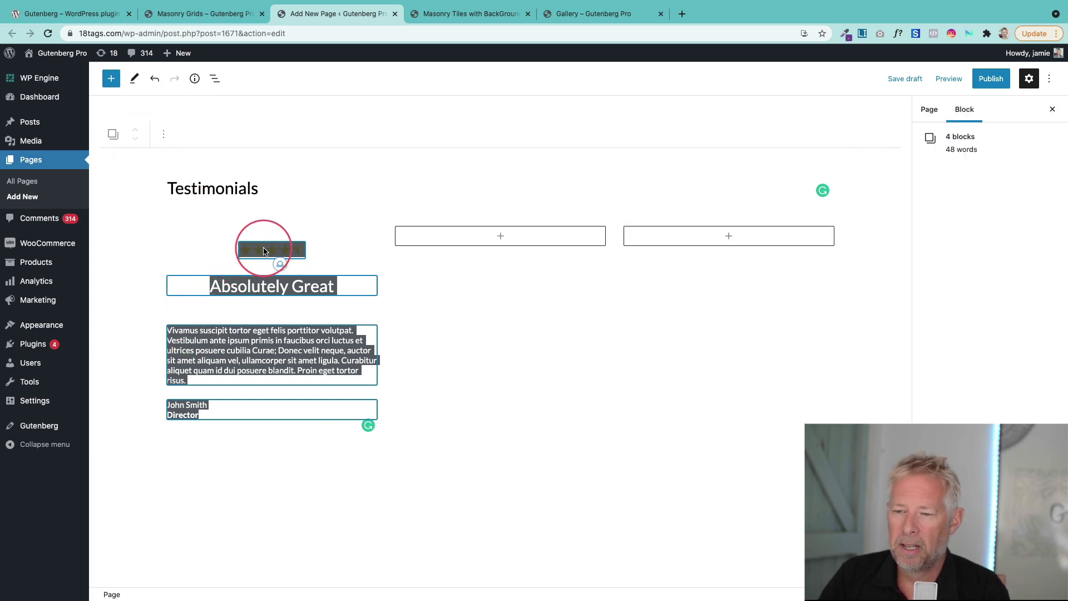
pyautogui.click(113, 135)
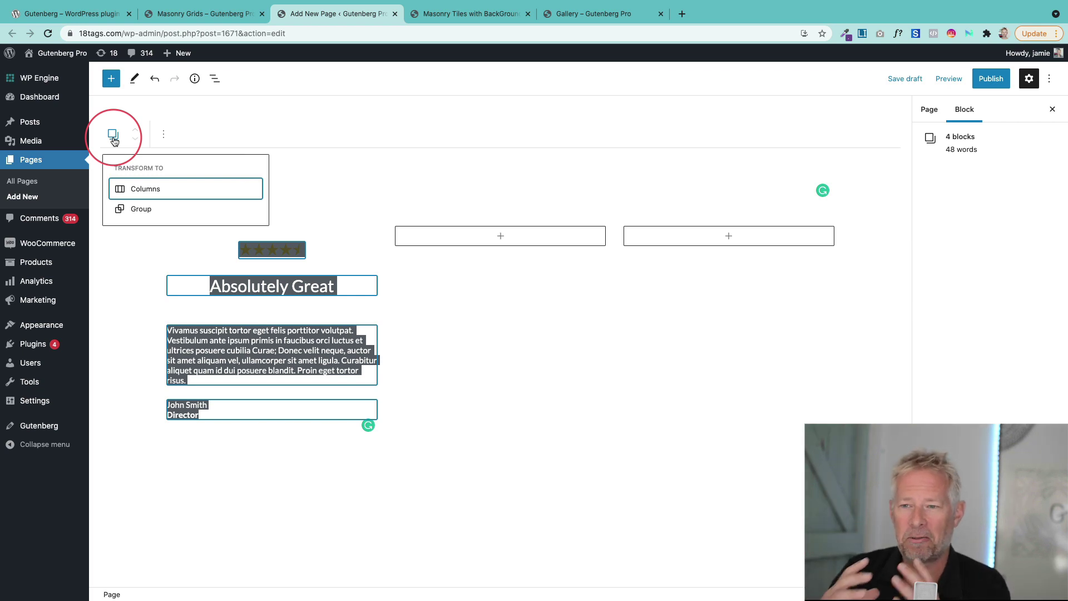
pyautogui.click(129, 217)
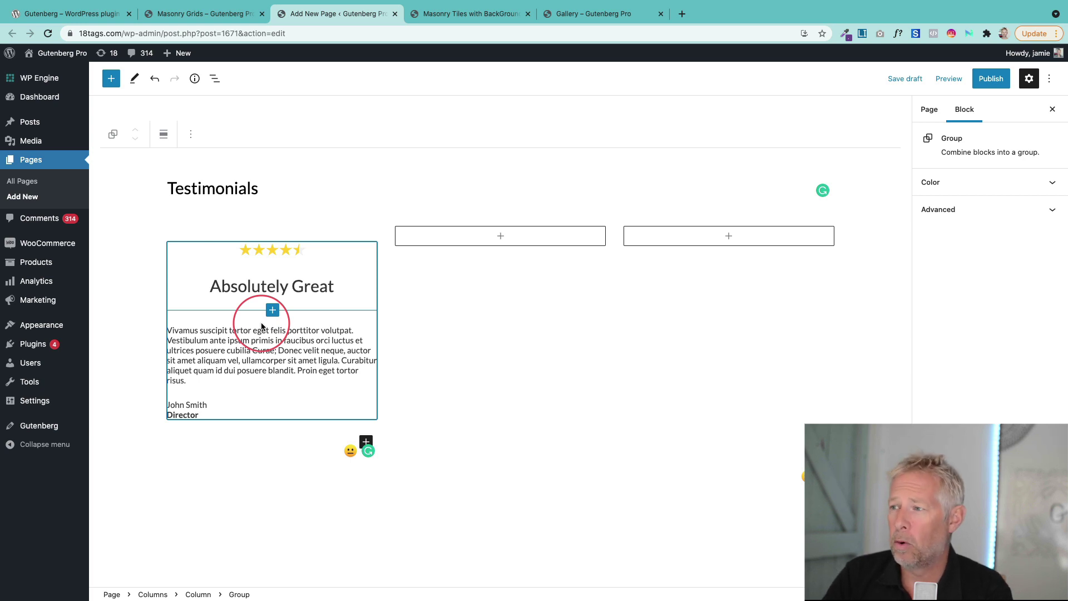
# Set the testimonial group's solid background color to light green
pyautogui.click(963, 184)
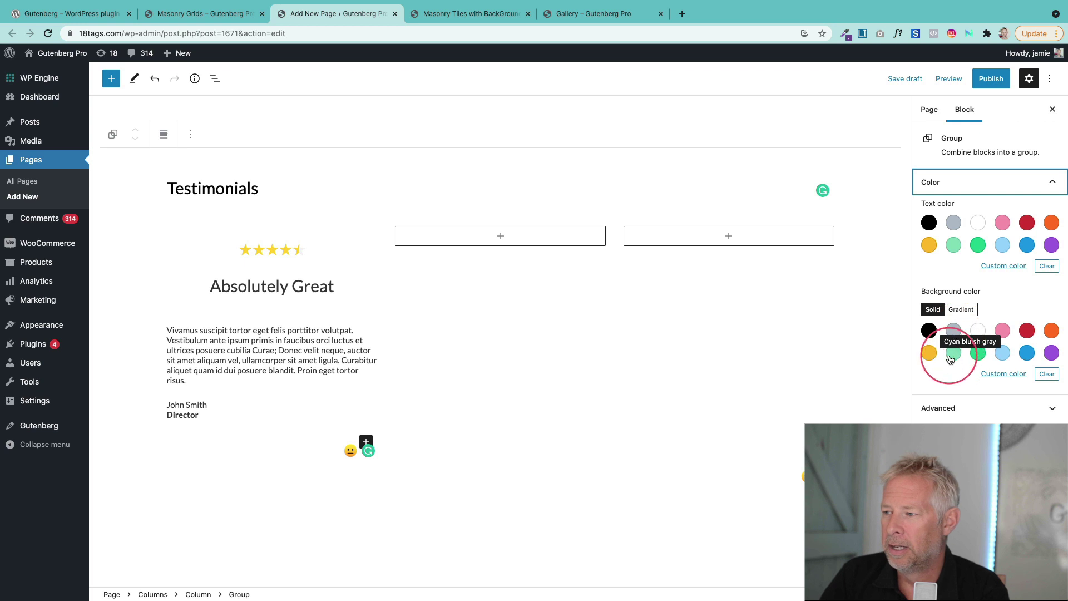
pyautogui.click(954, 354)
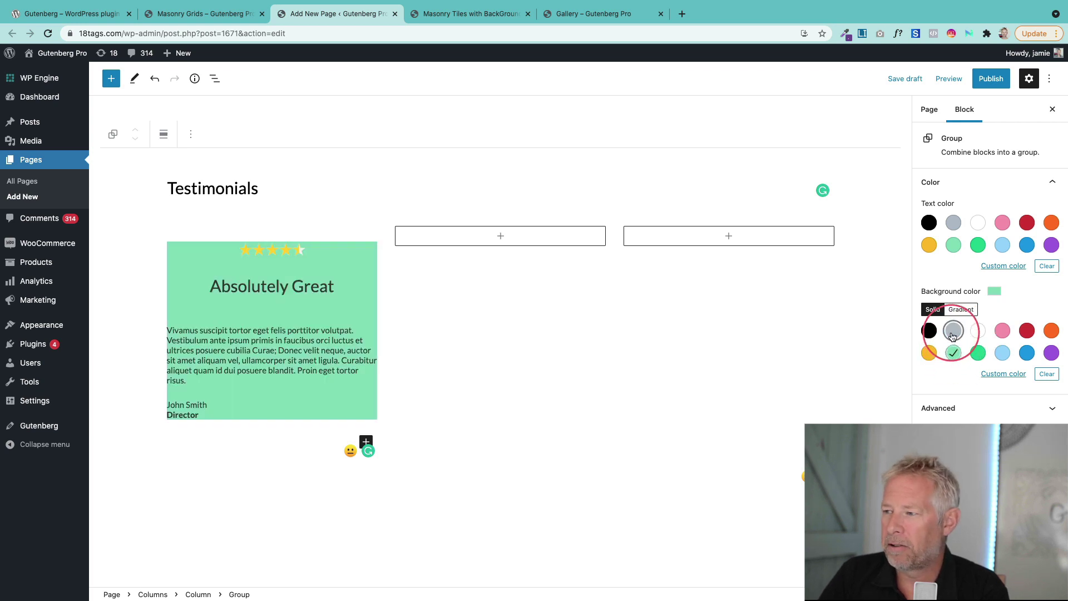
pyautogui.click(953, 331)
pyautogui.click(953, 354)
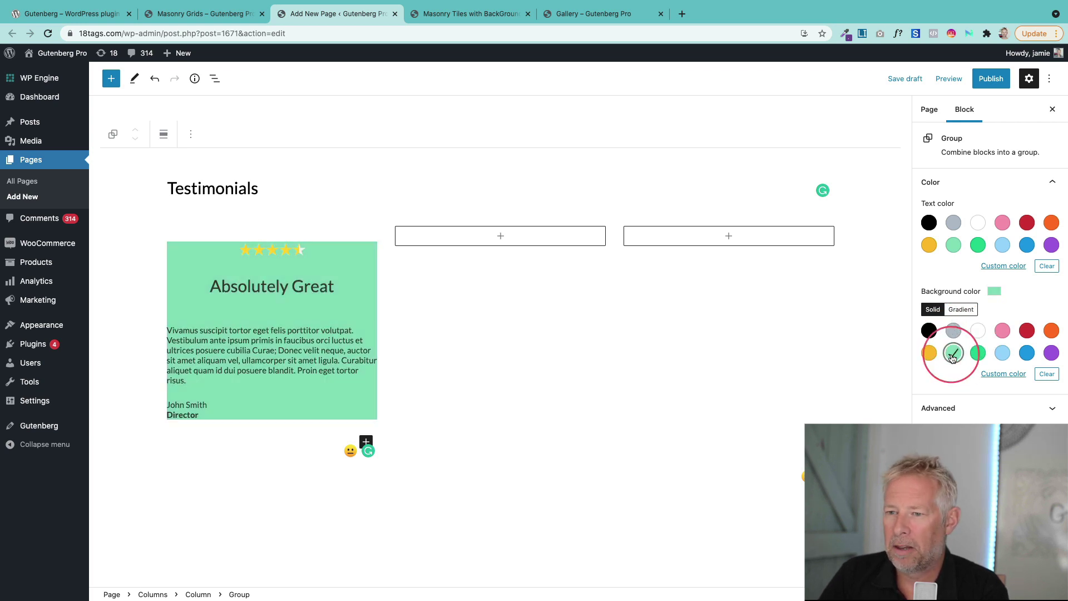
# Publish the Testimonials page, and reopen it for editing after viewing the live version
pyautogui.click(991, 79)
pyautogui.click(957, 78)
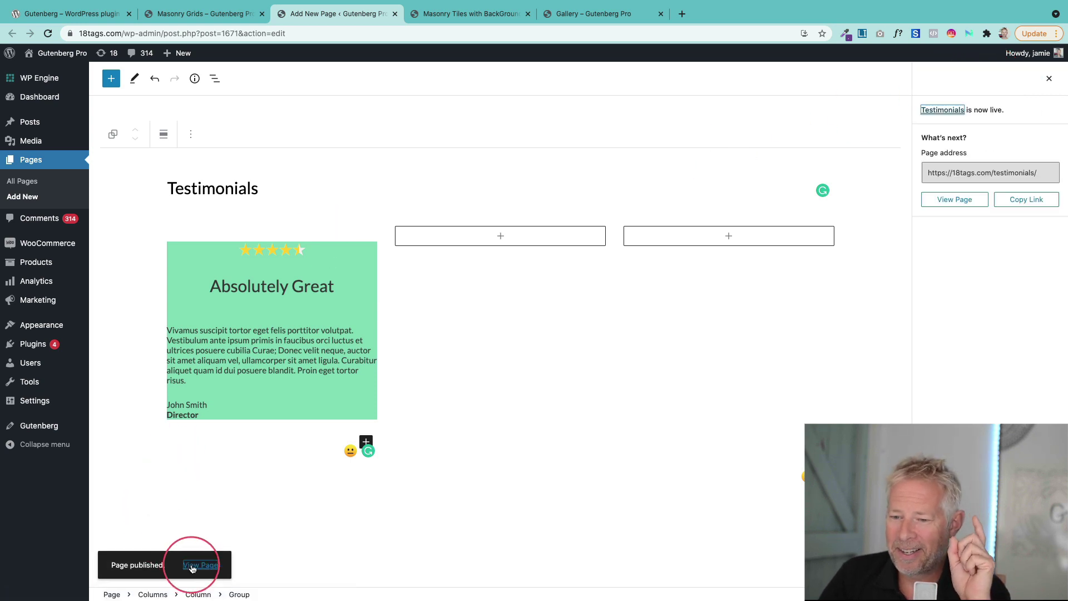
pyautogui.click(192, 567)
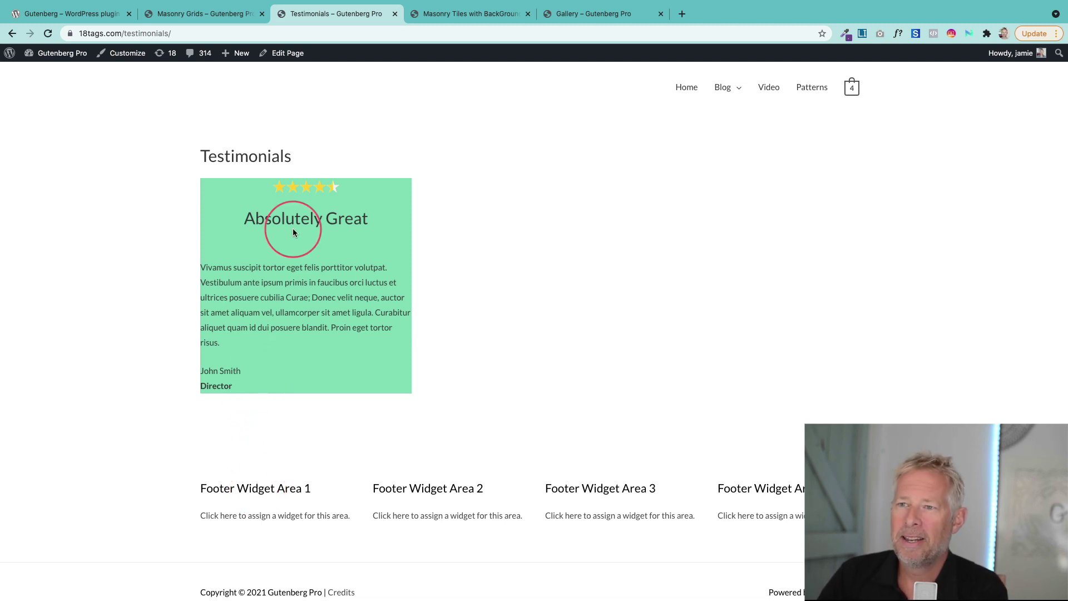
pyautogui.click(284, 63)
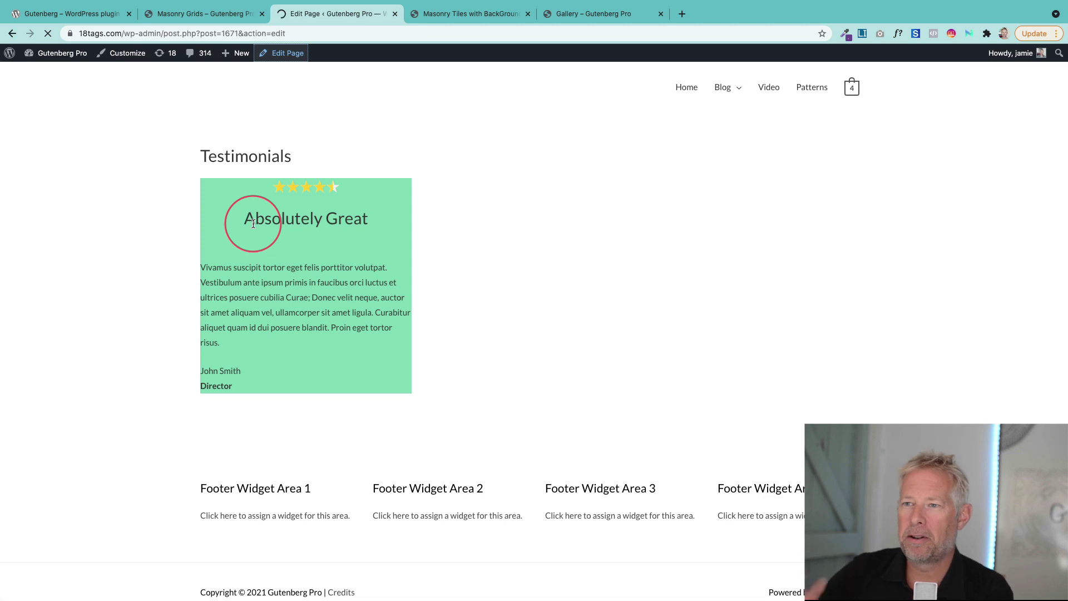
# Examine the layout and spacing of the Masonry Grids, Masonry Tiles with BackGround Images and Gallery pages, then return to the Testimonials editor
pyautogui.click(203, 14)
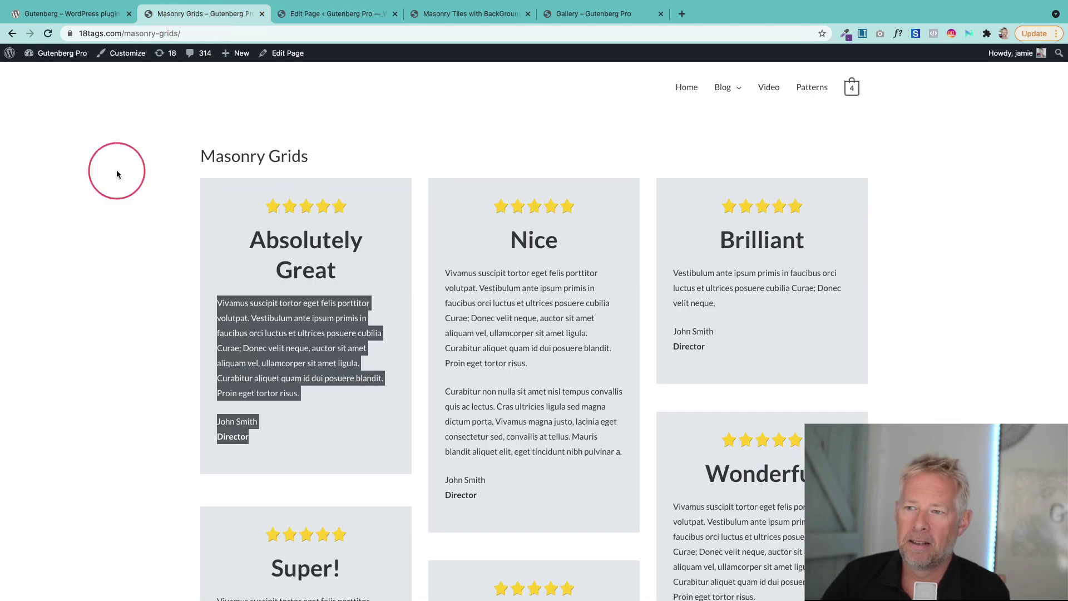
pyautogui.click(245, 389)
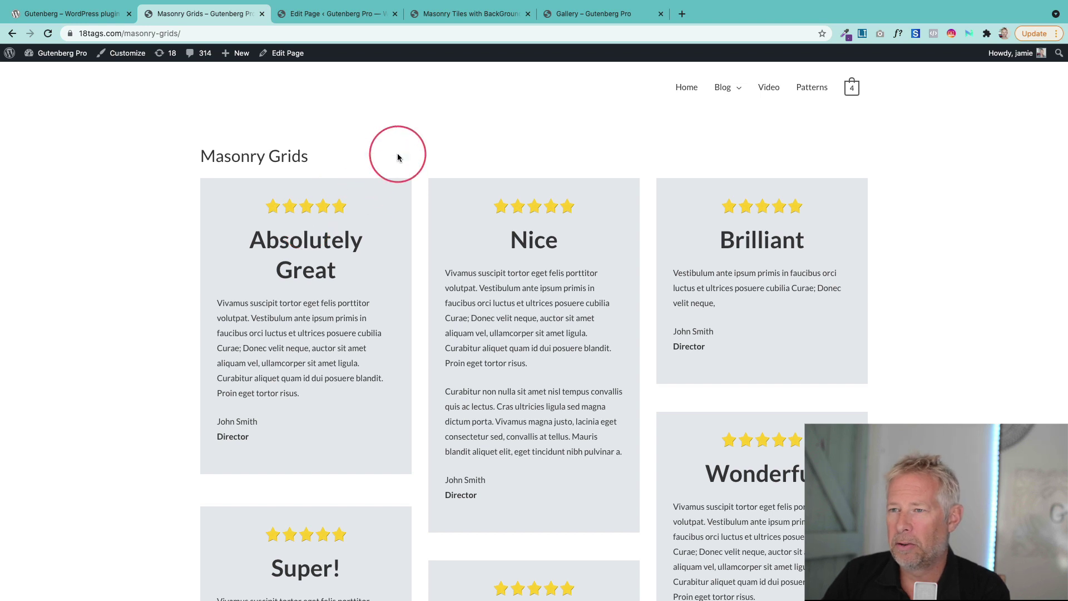
pyautogui.click(442, 16)
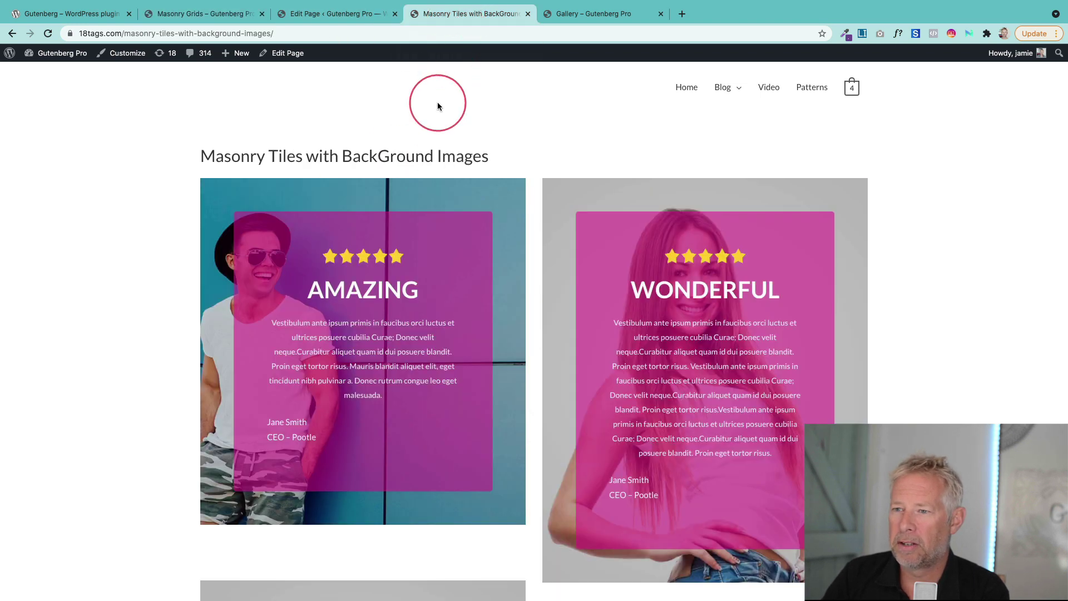
pyautogui.click(559, 19)
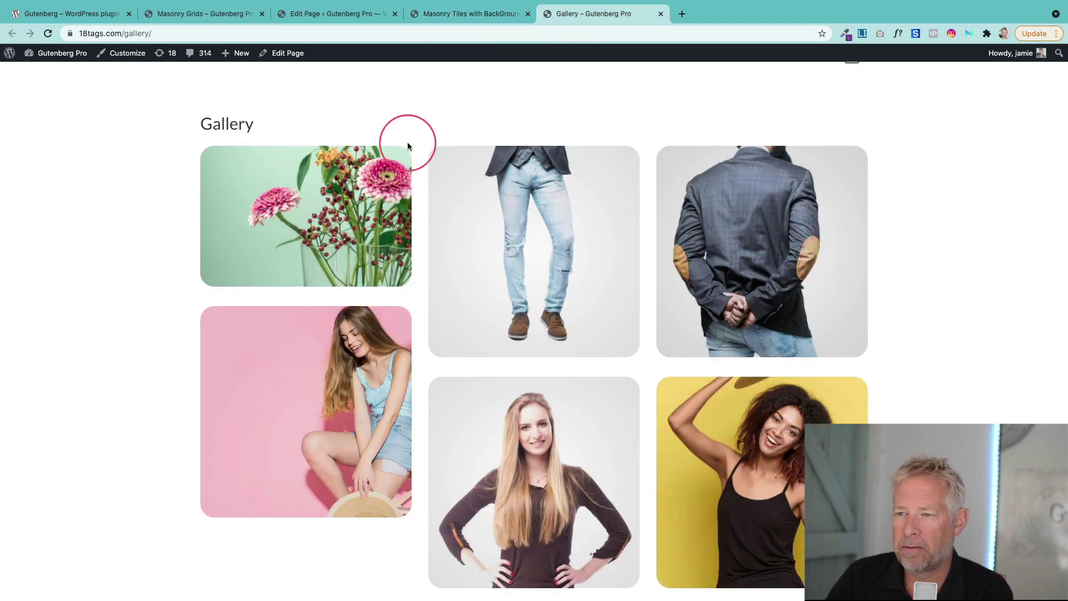
pyautogui.click(198, 22)
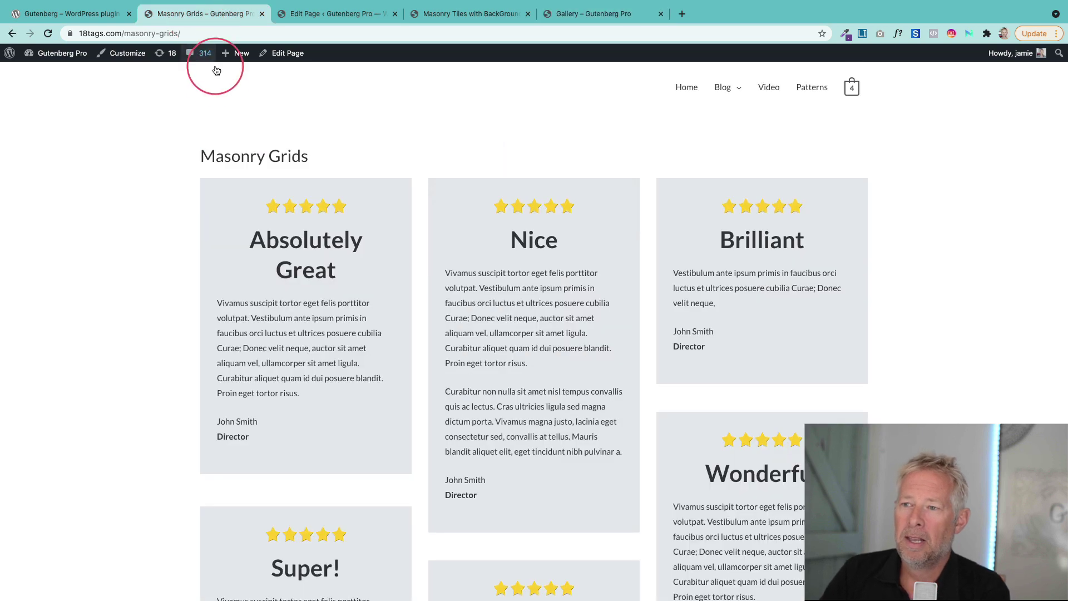
pyautogui.click(328, 15)
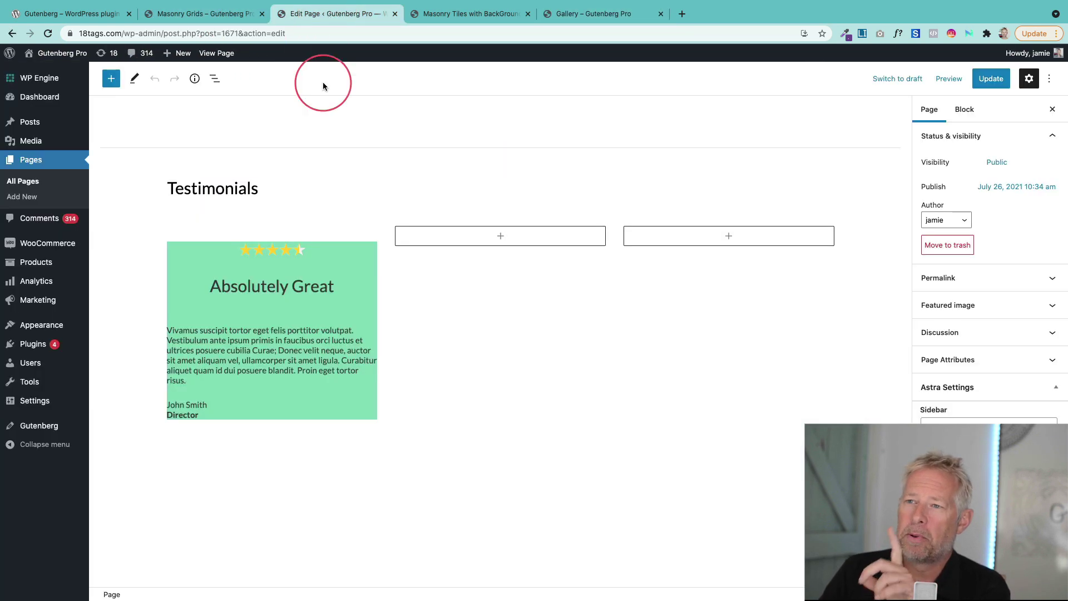
# Add the CSS class "testimonials" to the green testimonial group
pyautogui.click(202, 250)
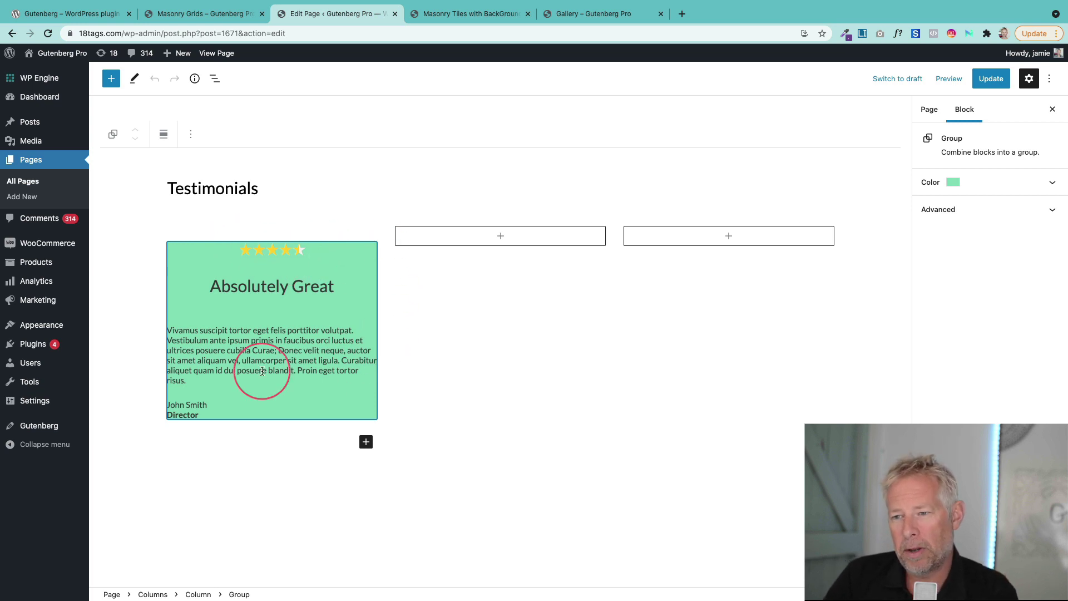
pyautogui.click(992, 211)
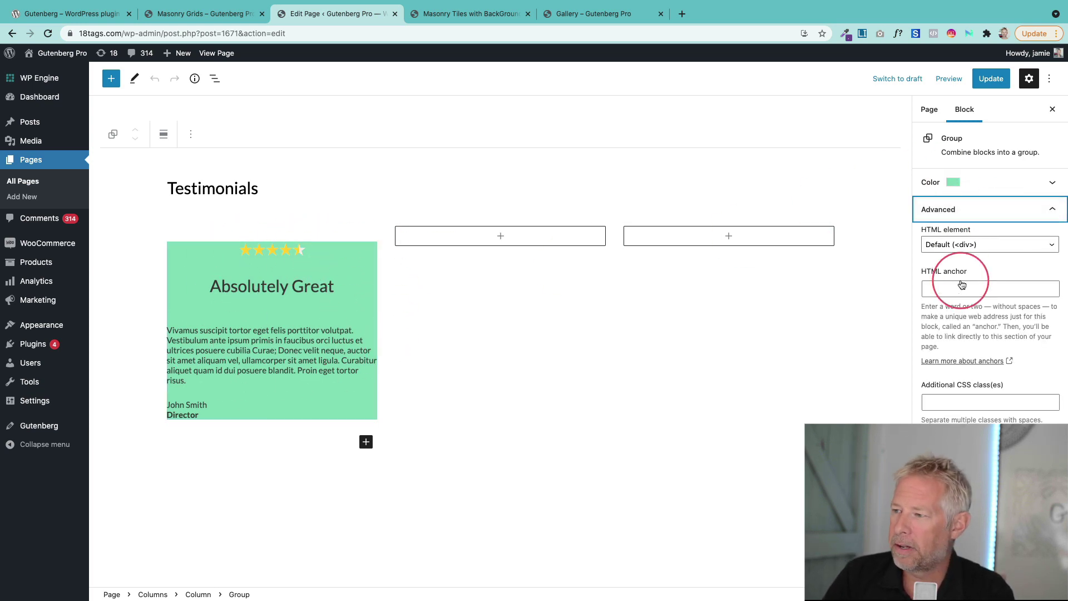
pyautogui.click(953, 403)
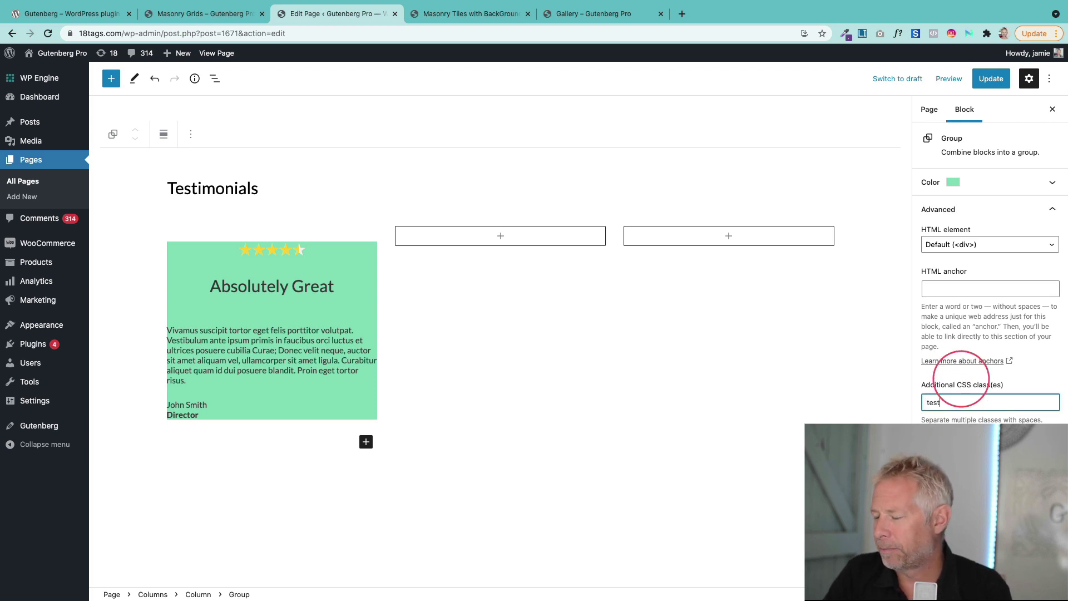
pyautogui.write('testimonai')
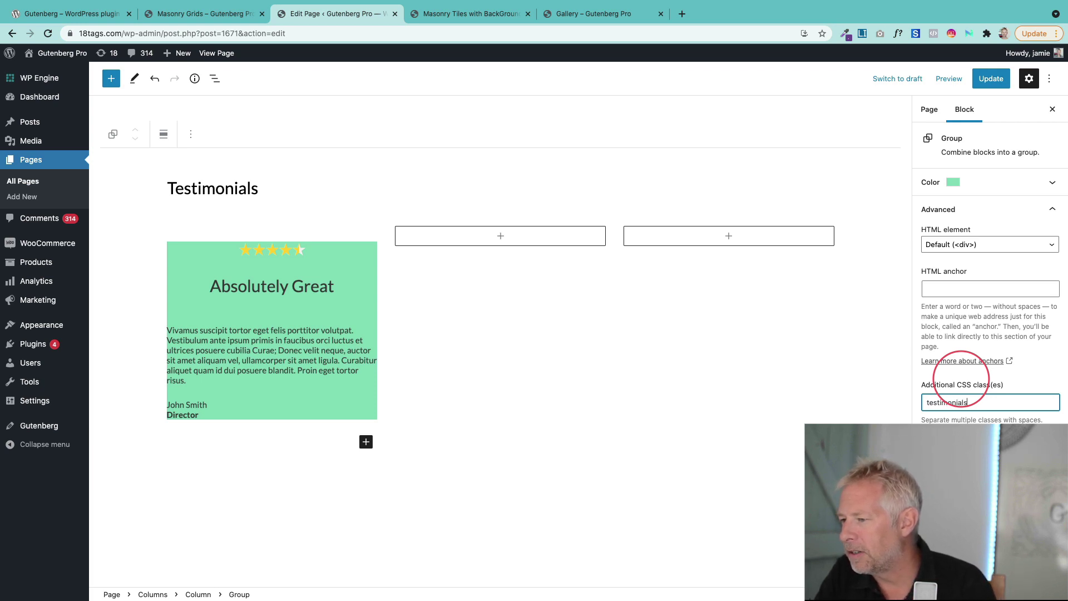
# Save the changes to the Testimonials page and view its live version
pyautogui.click(991, 78)
pyautogui.click(221, 55)
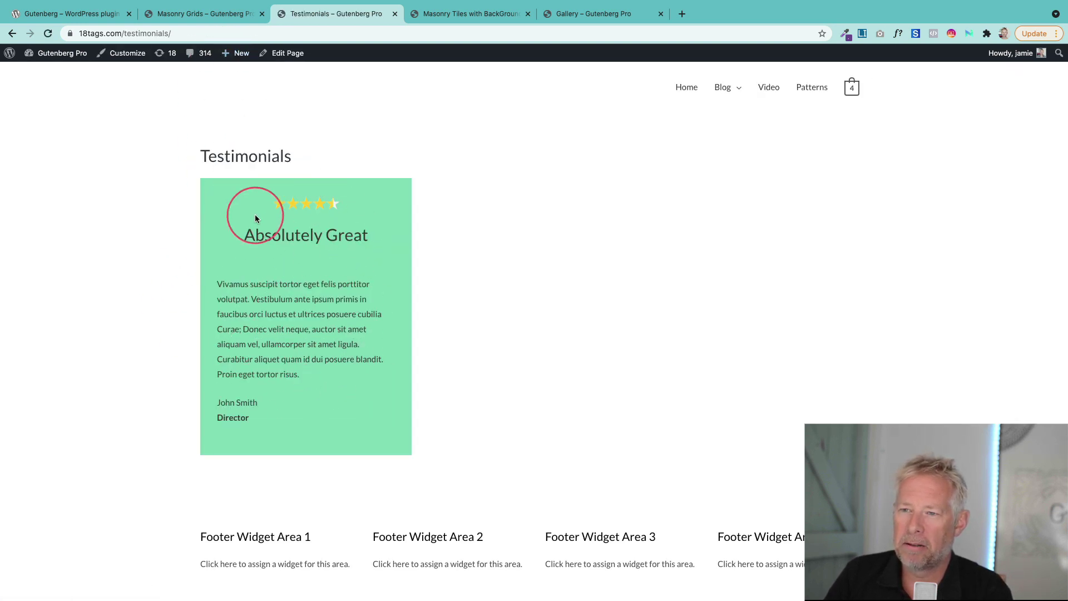
pyautogui.click(326, 31)
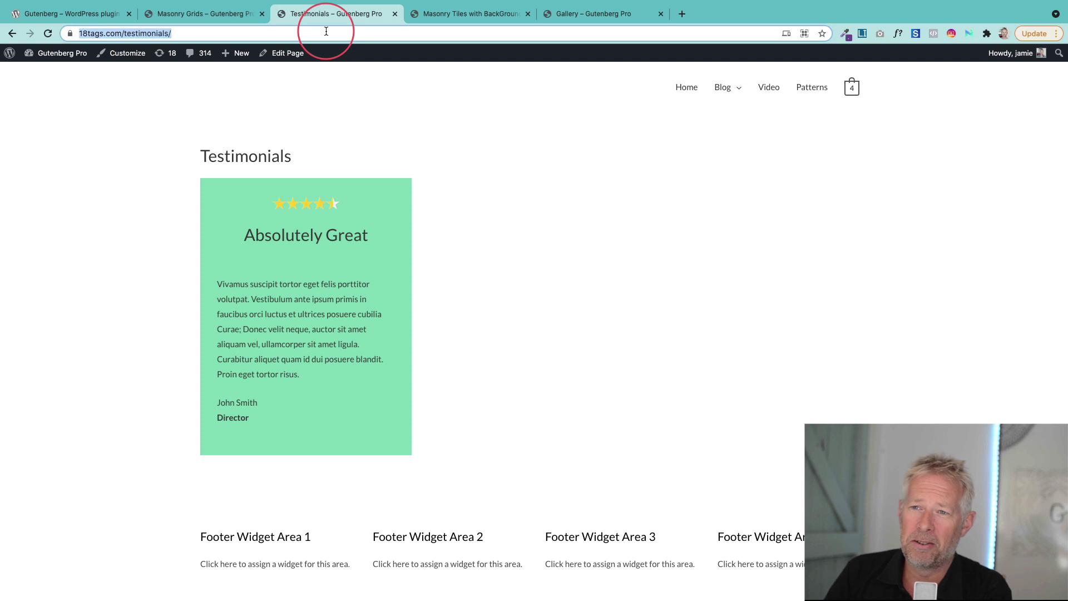
# Open the site's Additional CSS for customizing and review the padding declaration in the .testimonials rule
pyautogui.click(146, 54)
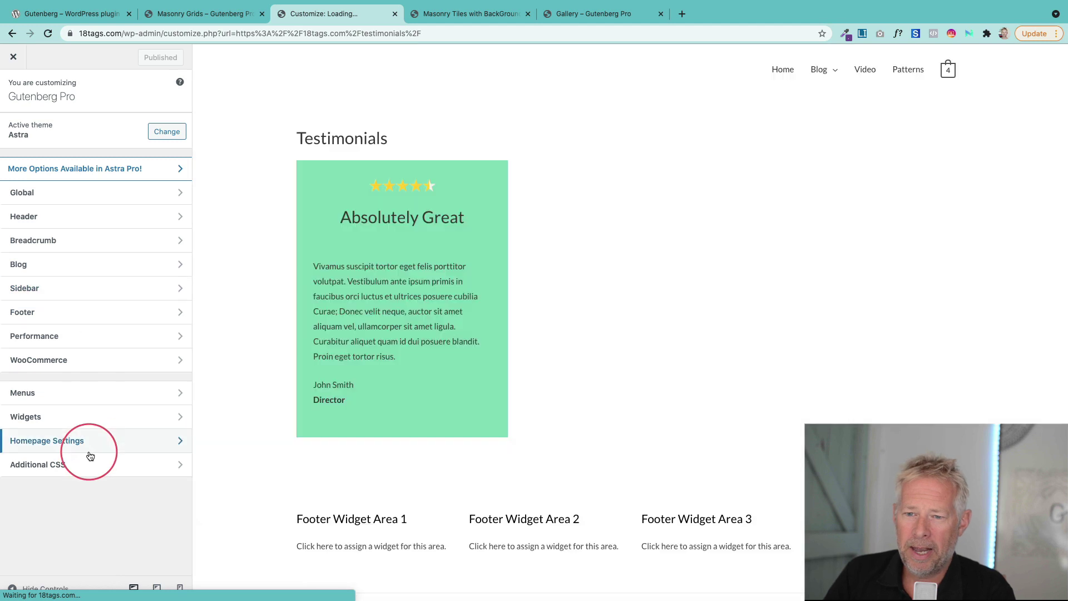
pyautogui.click(88, 465)
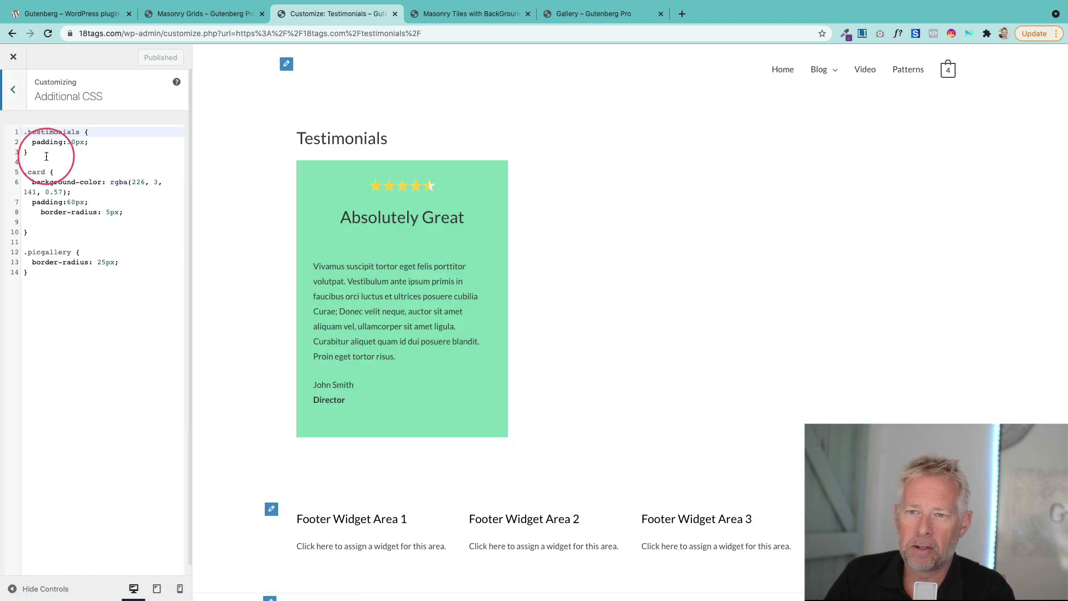
pyautogui.moveTo(45, 155); pyautogui.dragTo(17, 119)
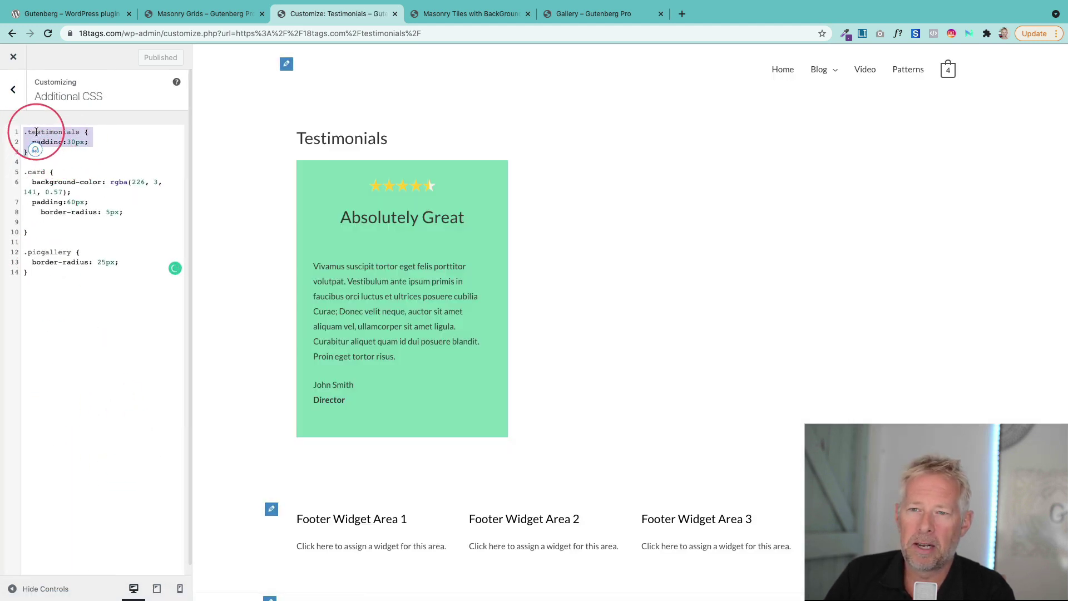
pyautogui.doubleClick(50, 132)
pyautogui.click(30, 152)
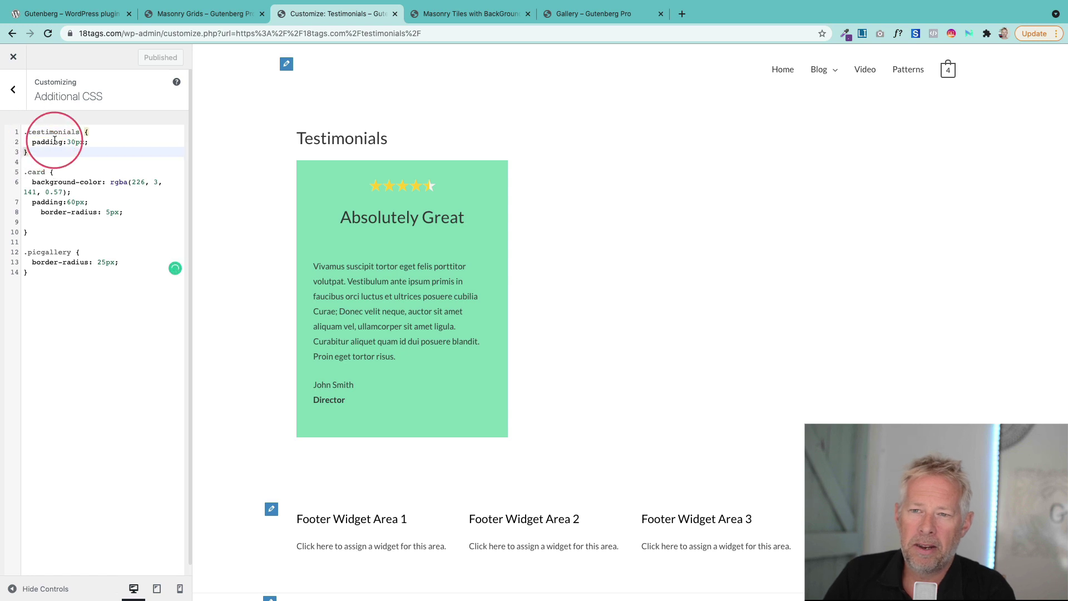
pyautogui.click(94, 141)
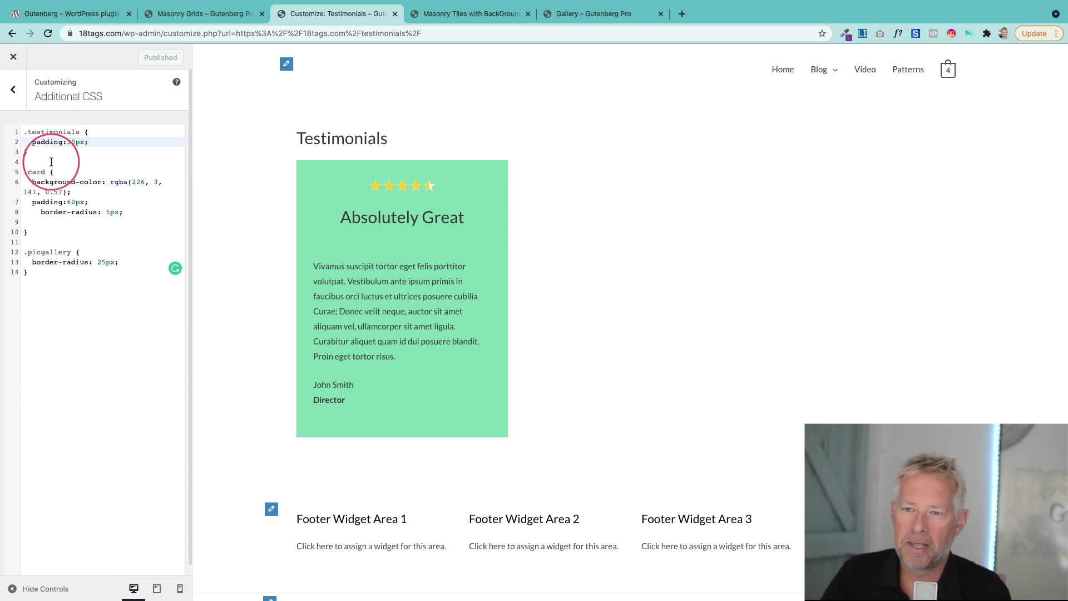
# Copy the "border-radius: 5px;" declaration from the .card rule into the .testimonials rule, below its padding
pyautogui.click(126, 209)
pyautogui.moveTo(124, 212); pyautogui.dragTo(39, 213)
pyautogui.hotkey('ctrl', 'c')
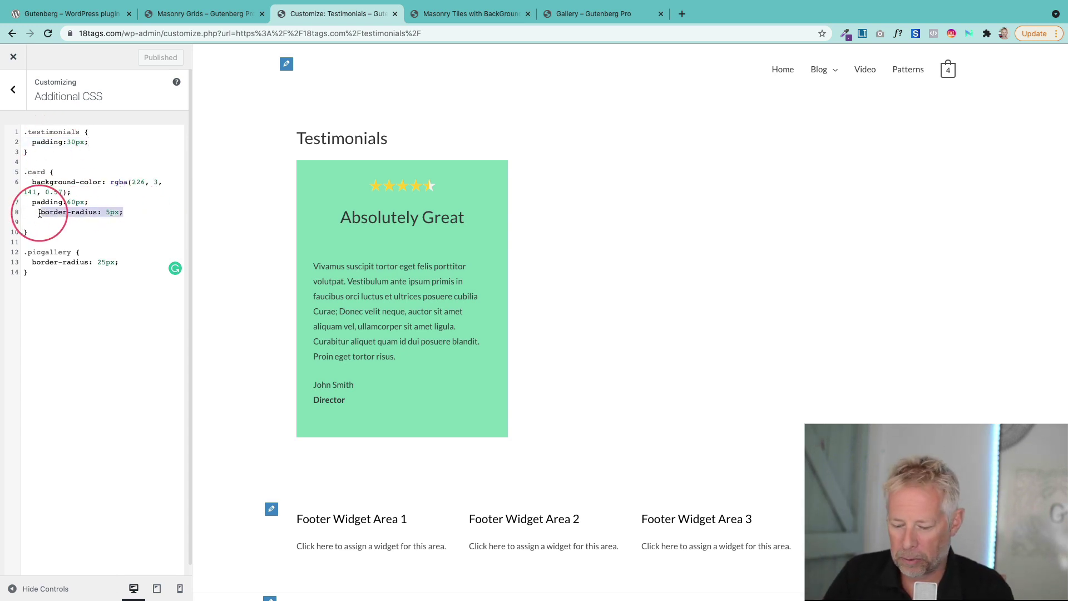
pyautogui.click(96, 141)
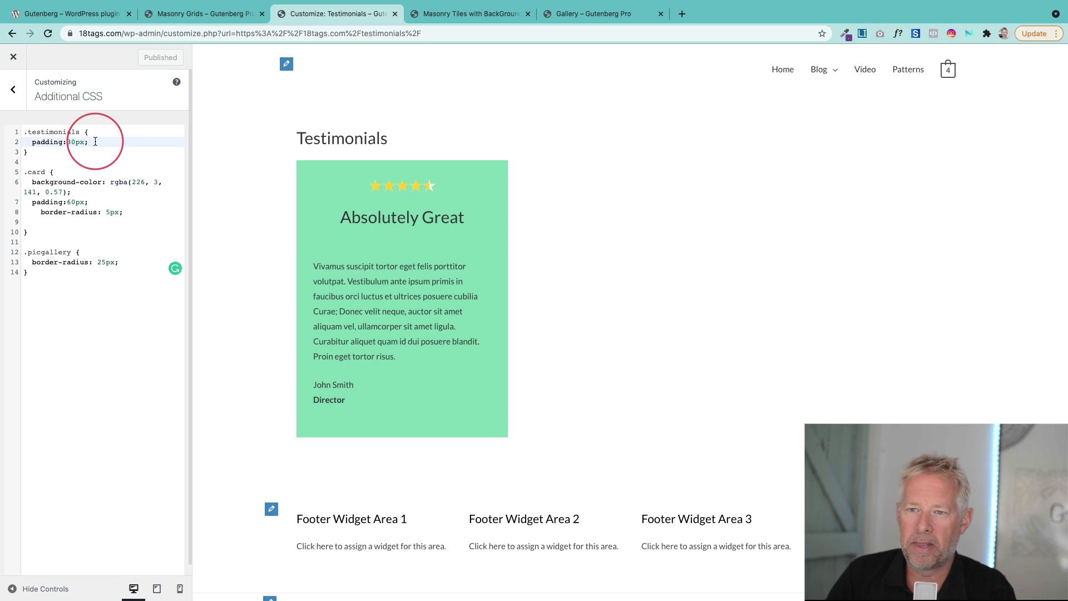
pyautogui.press('Return')
pyautogui.hotkey('ctrl', 'v')
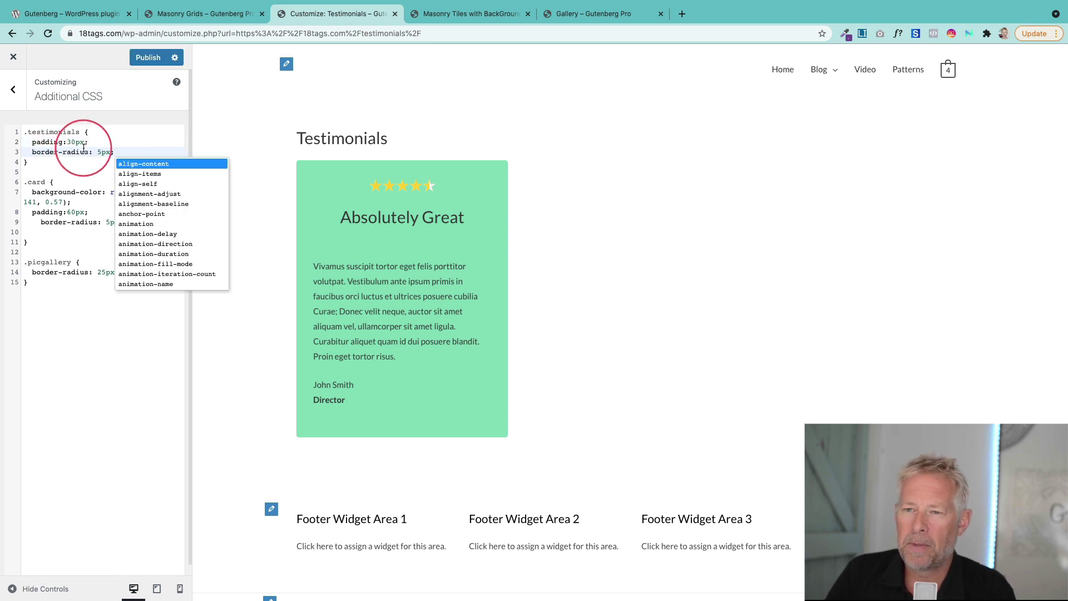
# Set the border radius in the .testimonials rule to 55px, and reopen the Testimonials page for editing
pyautogui.scroll(-1, 97, 149)
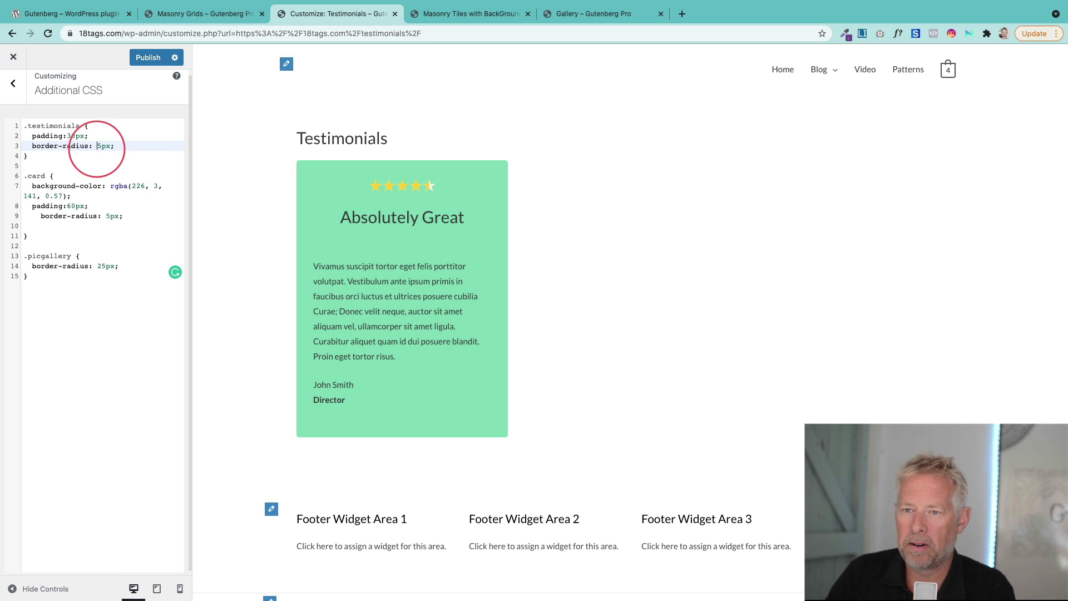
pyautogui.scroll(-1, 97, 149)
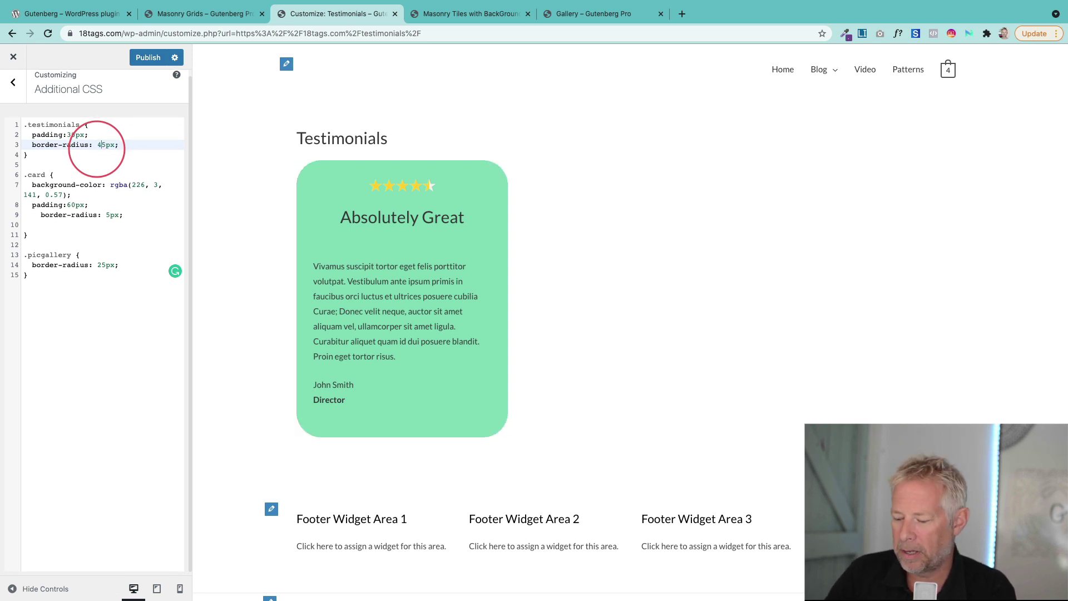
pyautogui.write('5')
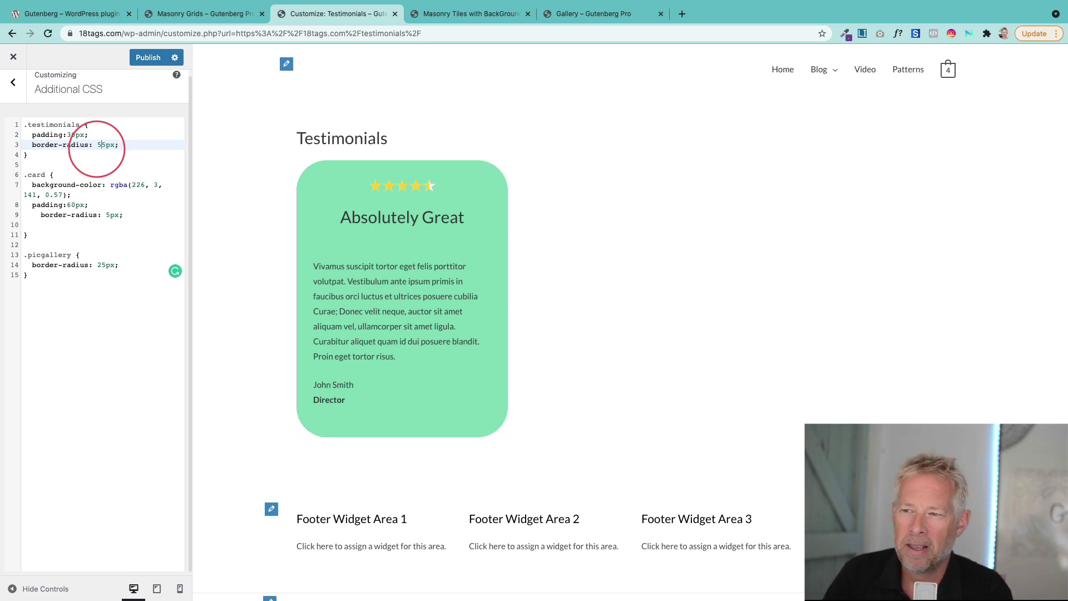
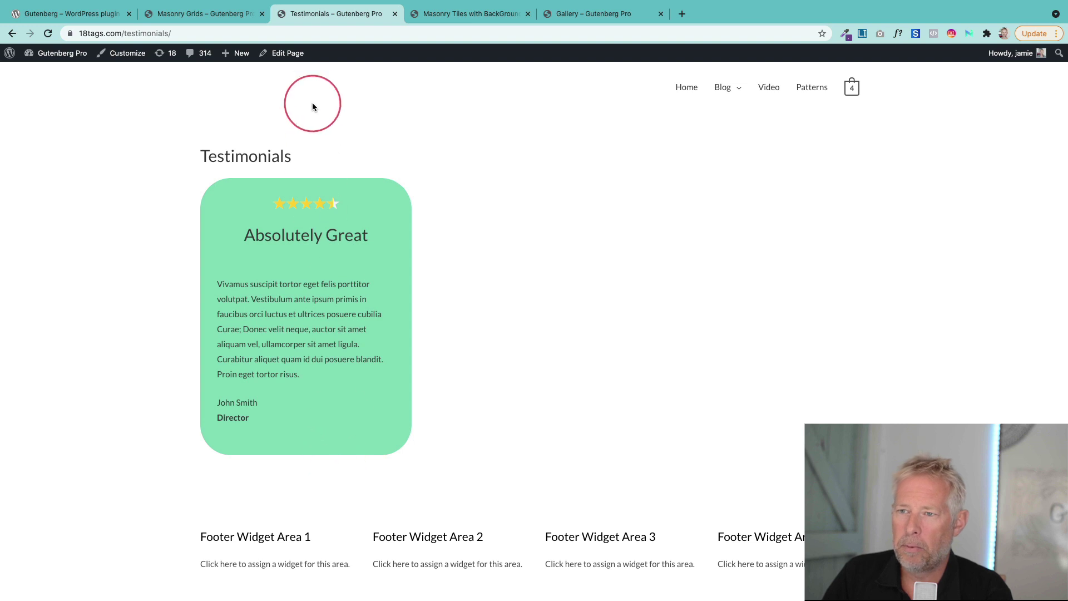
pyautogui.click(290, 61)
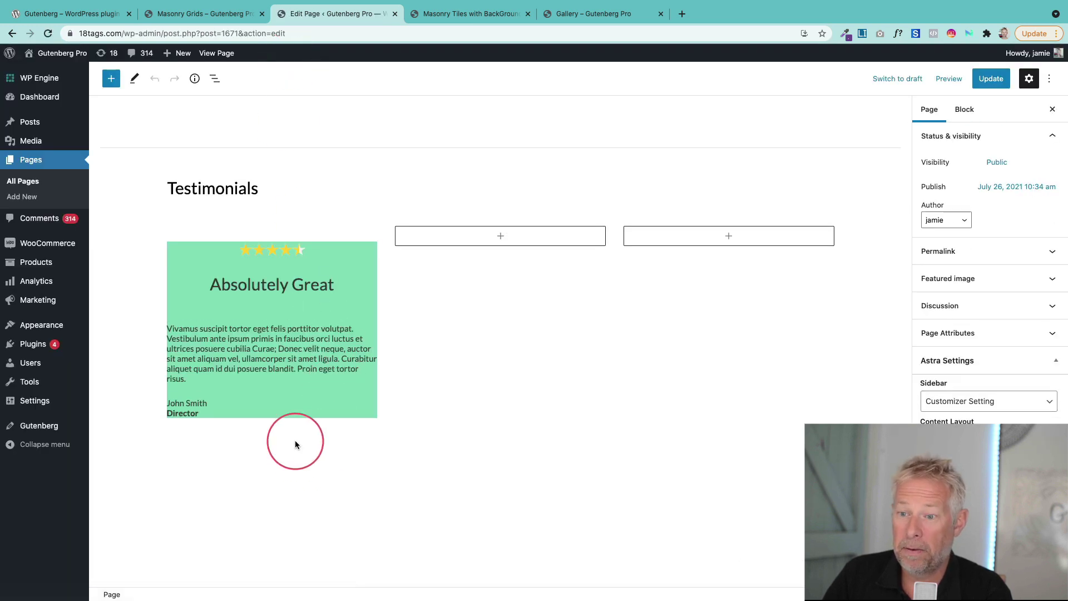
pyautogui.click(296, 428)
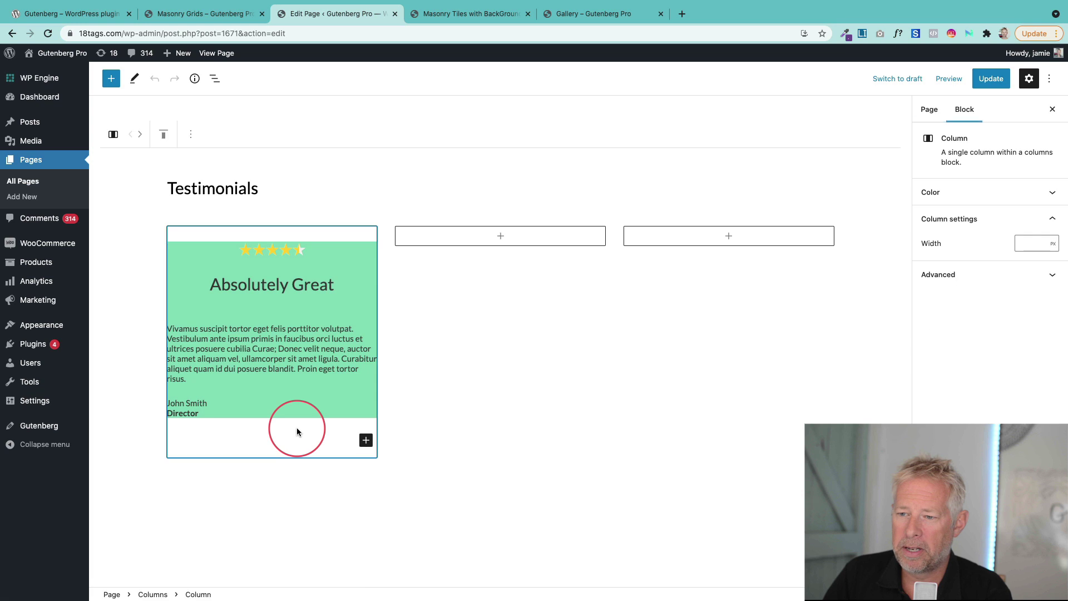
pyautogui.click(360, 467)
pyautogui.click(233, 427)
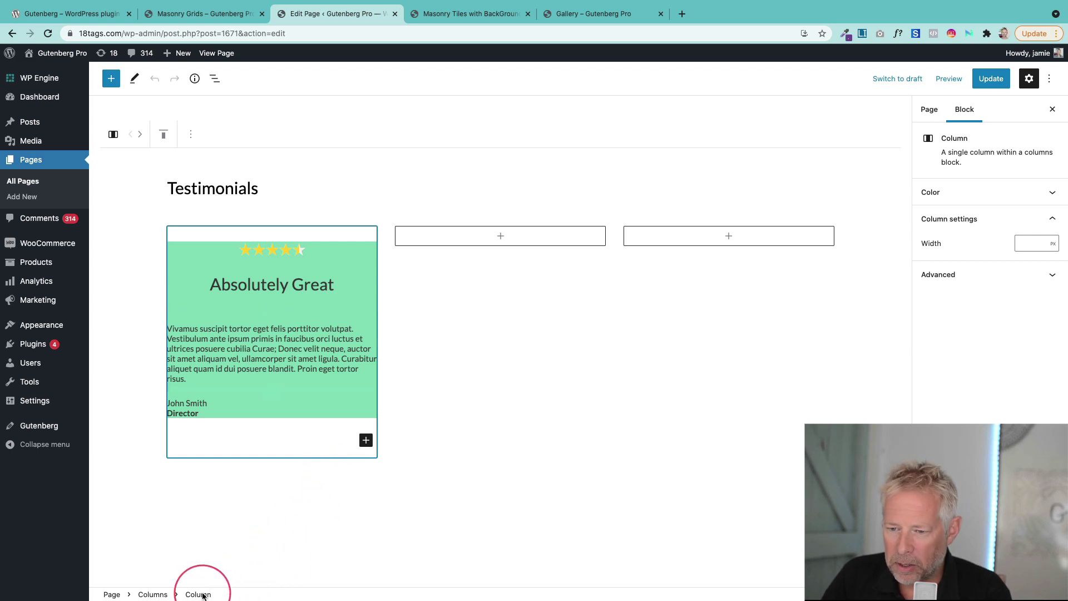
pyautogui.click(310, 494)
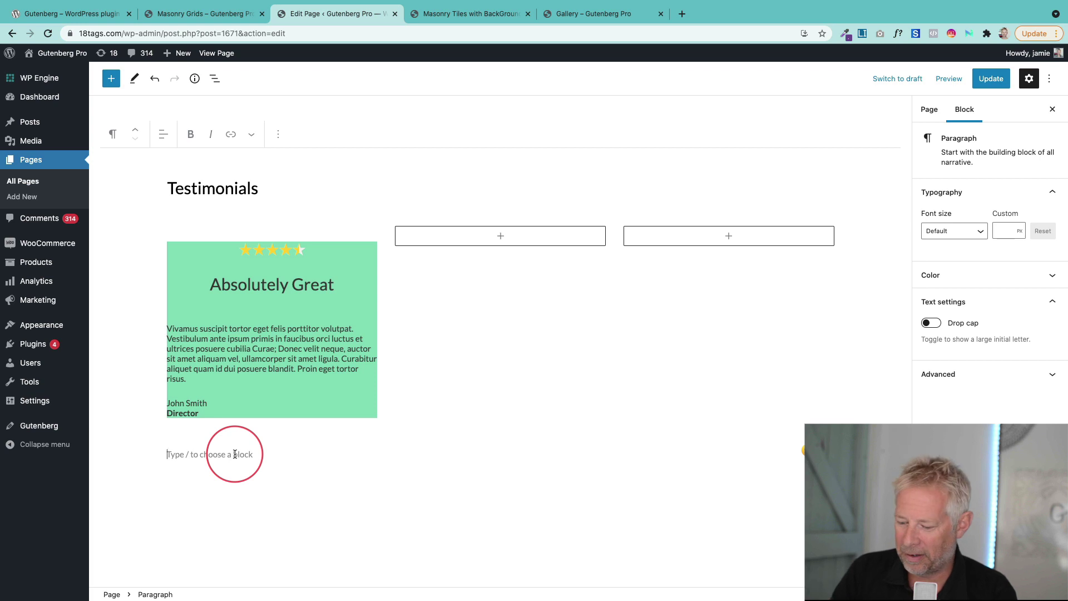
pyautogui.write('/spa')
pyautogui.press('Return')
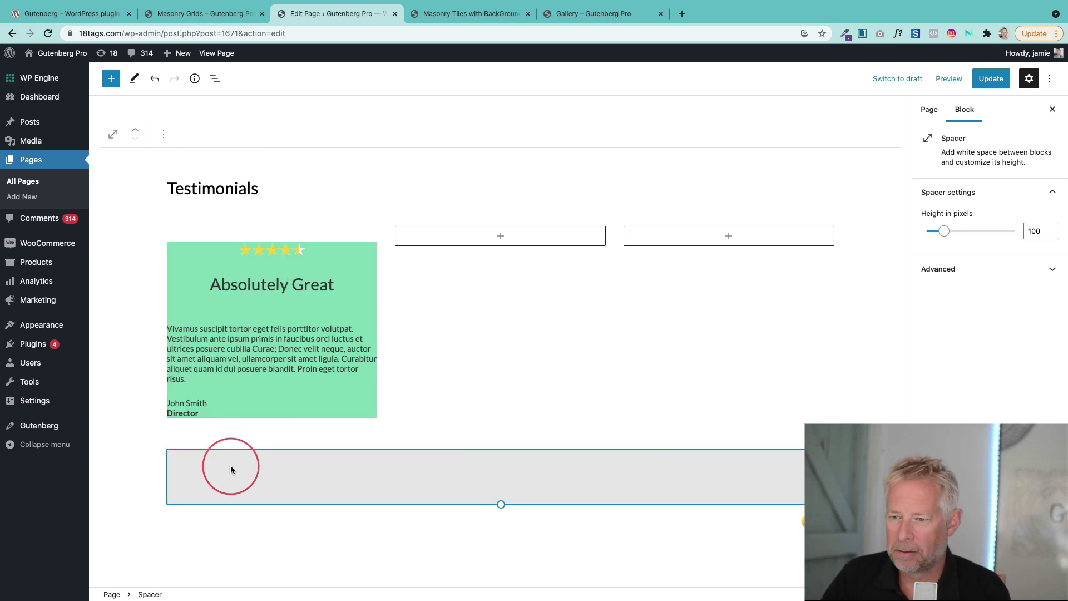
pyautogui.press('BackSpace')
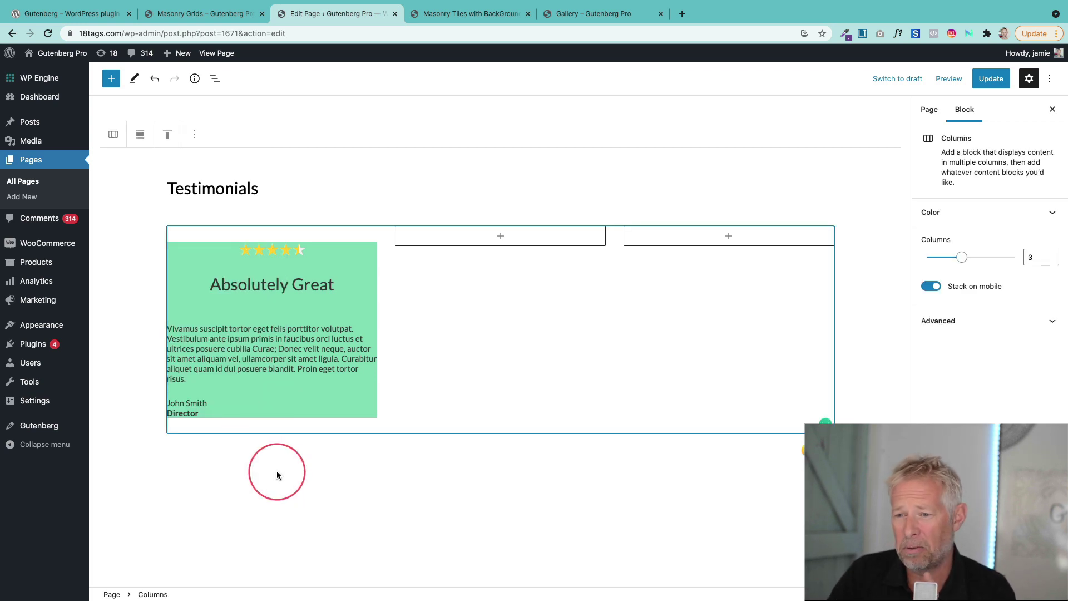
# Add a Spacer block inside the first column, directly below the green testimonial group
pyautogui.click(323, 435)
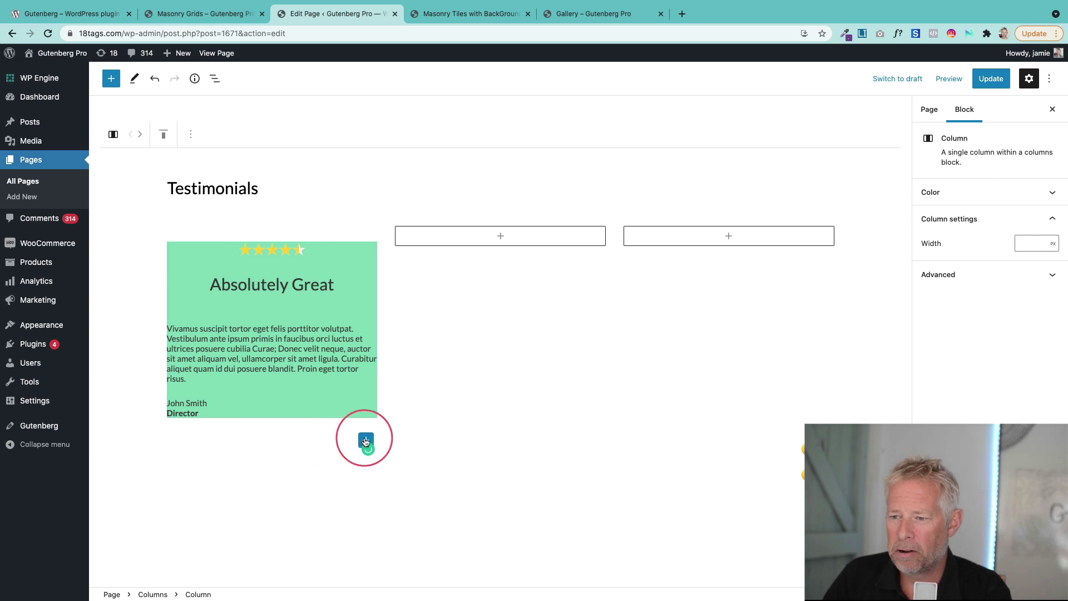
pyautogui.click(365, 439)
pyautogui.click(424, 316)
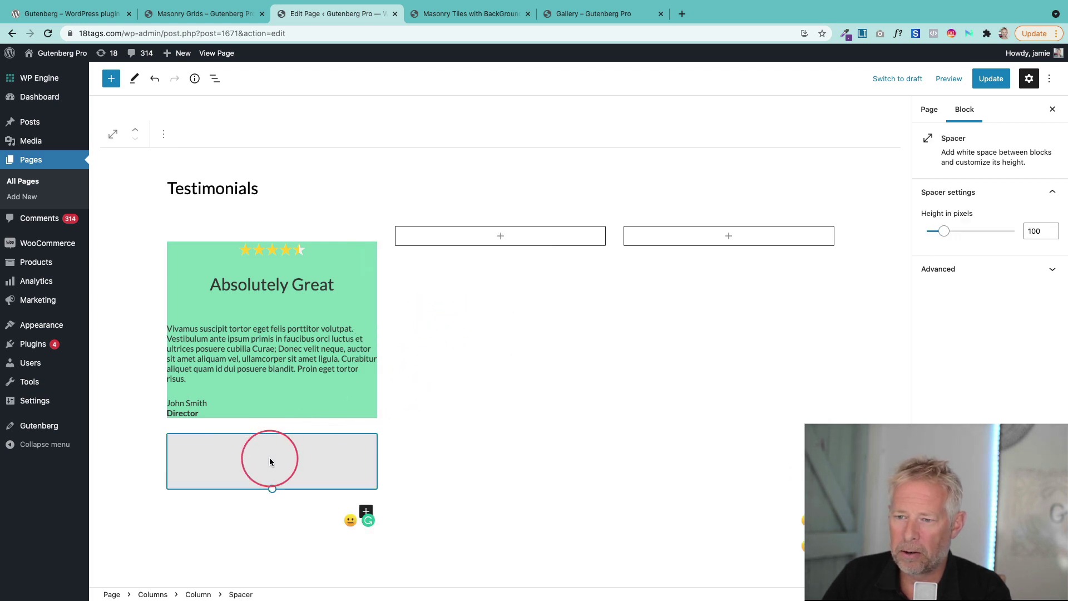
# Duplicate the green testimonial group and move the copy below the spacer in the first column
pyautogui.click(281, 508)
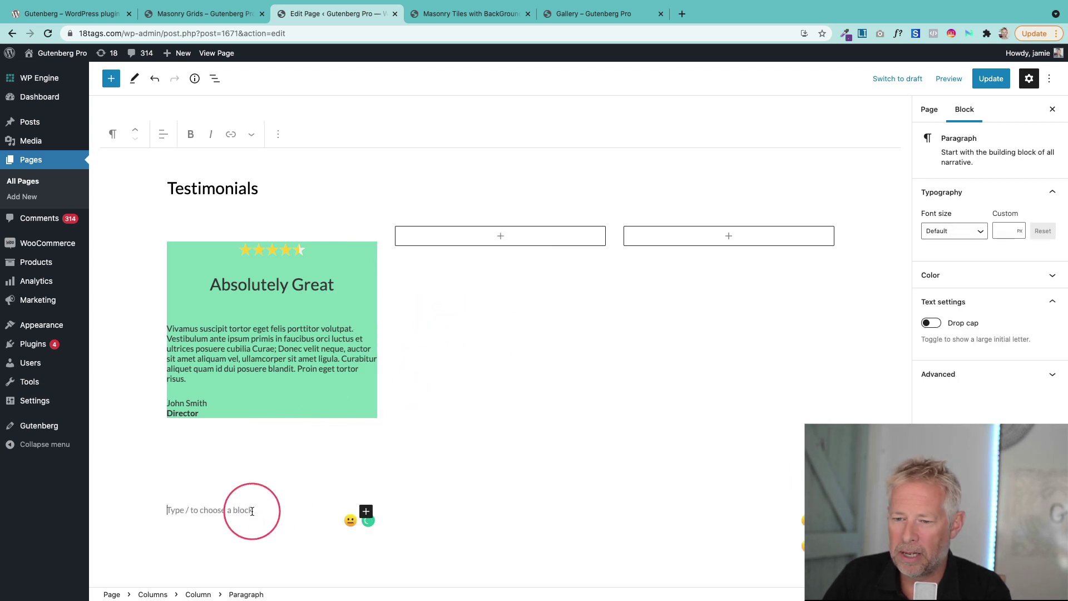
pyautogui.click(196, 252)
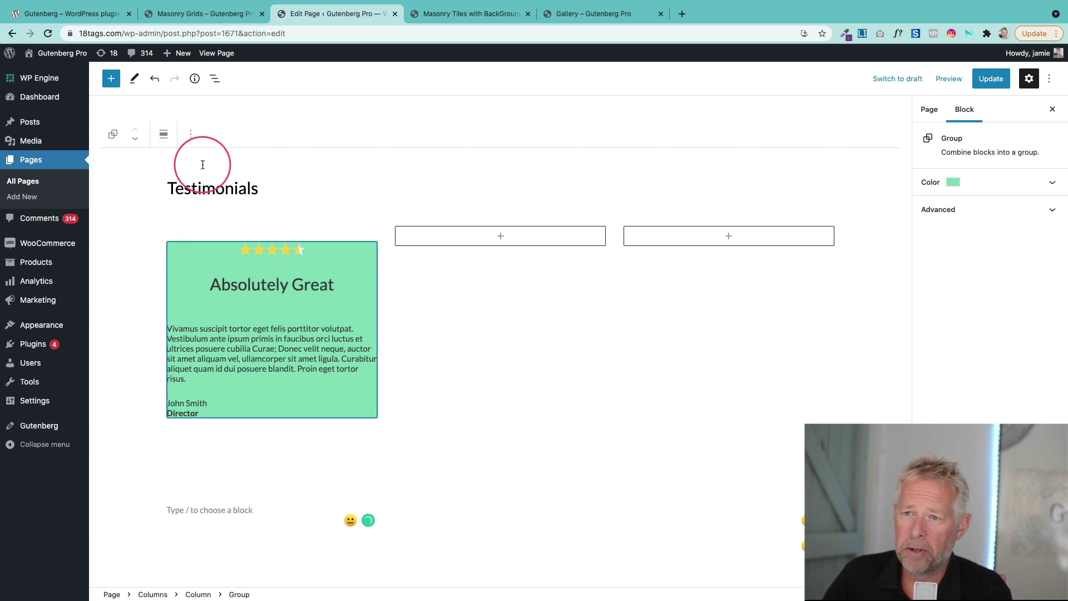
pyautogui.click(190, 134)
pyautogui.click(216, 212)
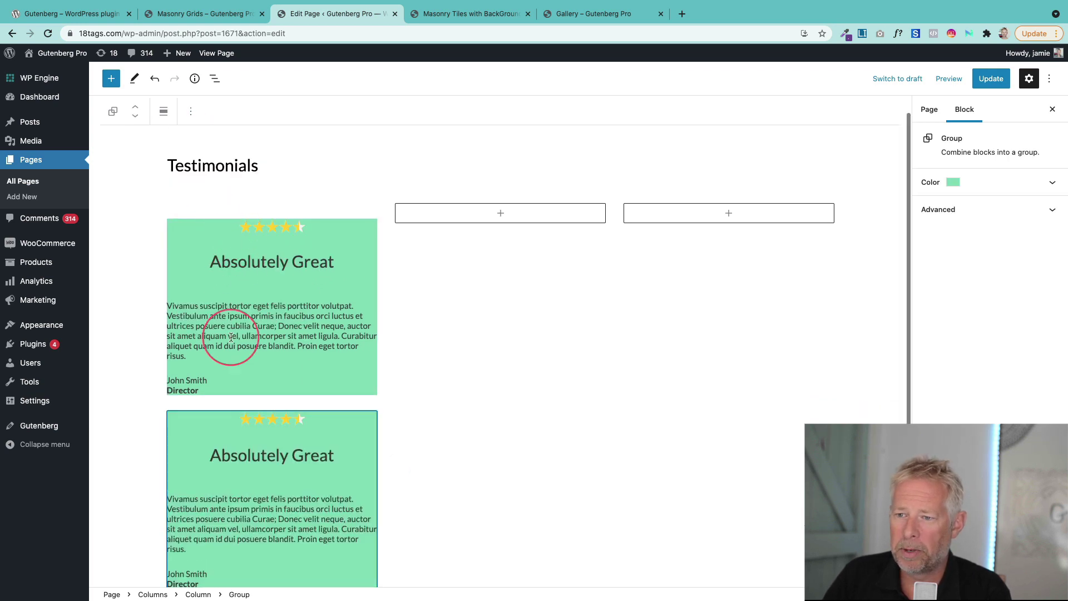
pyautogui.click(135, 115)
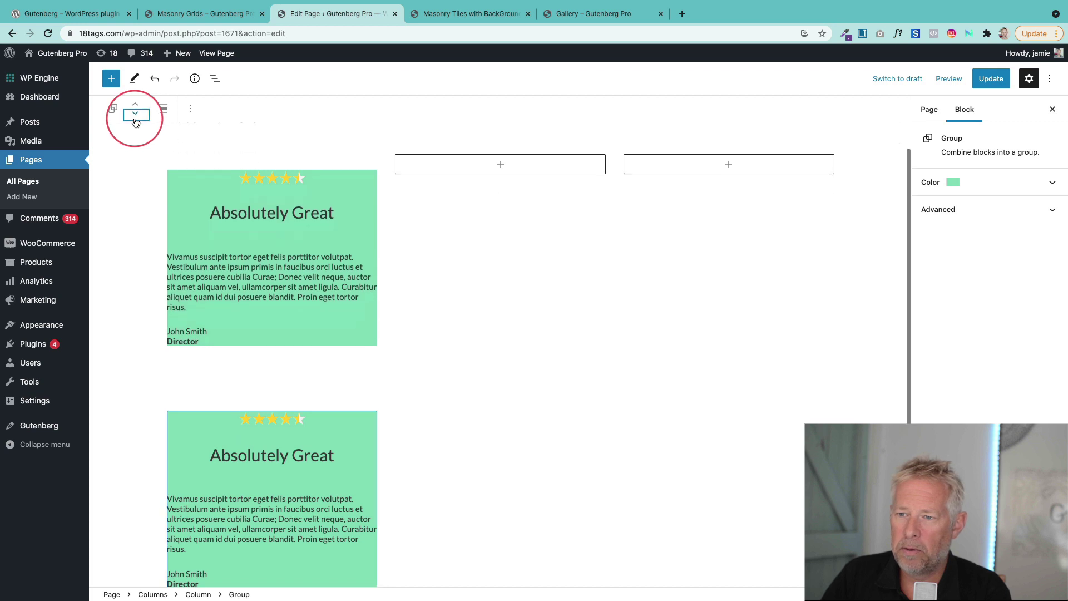
pyautogui.click(196, 378)
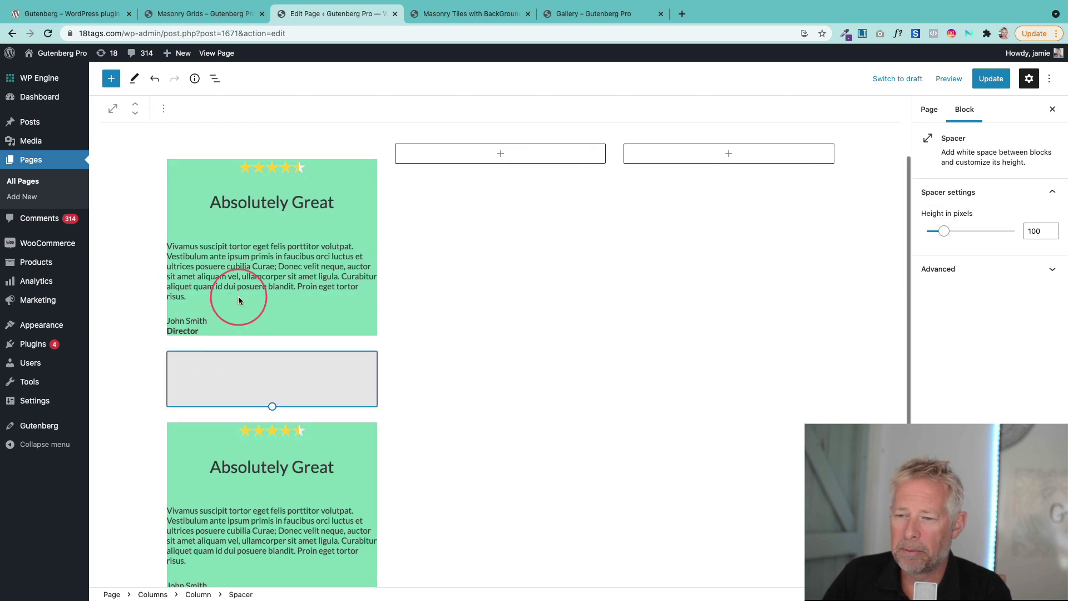
# Update the Testimonials page and check the spacing between the two stacked testimonials on the live page
pyautogui.scroll(2, 231, 315)
pyautogui.click(990, 78)
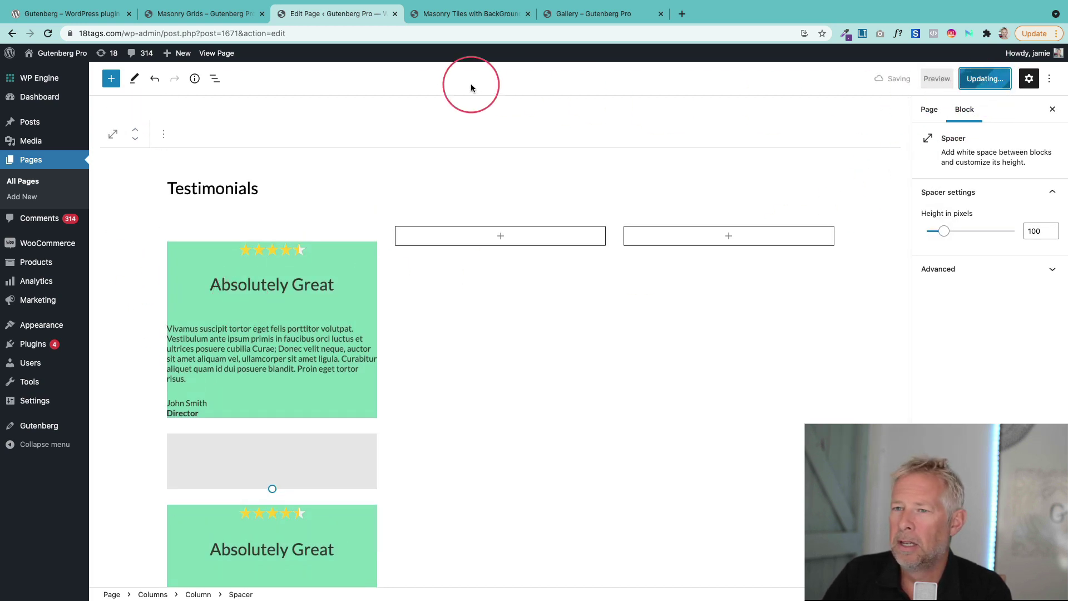
pyautogui.click(212, 56)
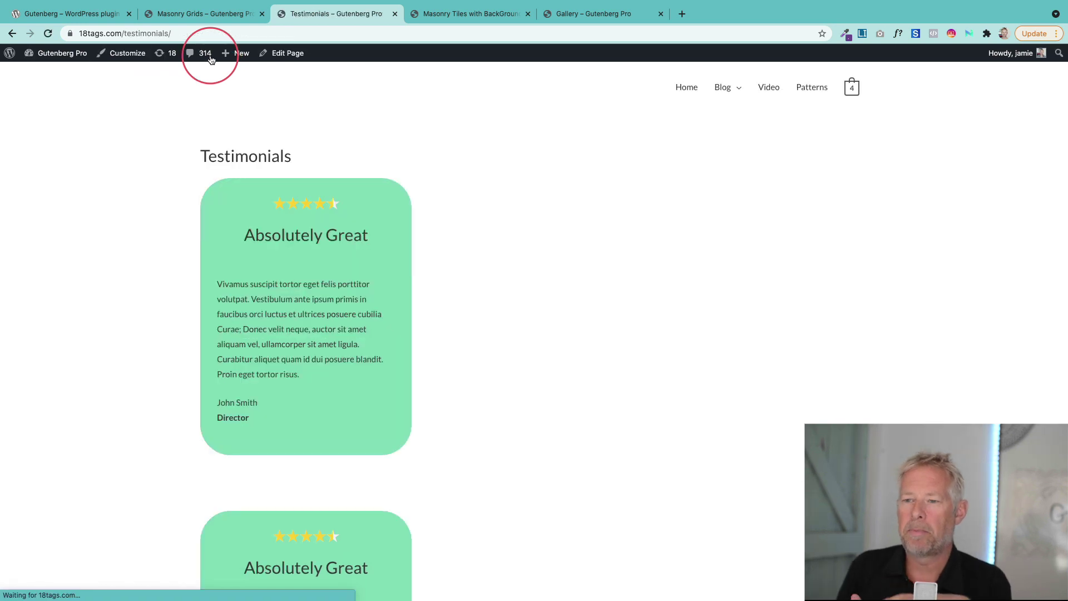
pyautogui.scroll(-5, 256, 389)
pyautogui.scroll(4, 250, 439)
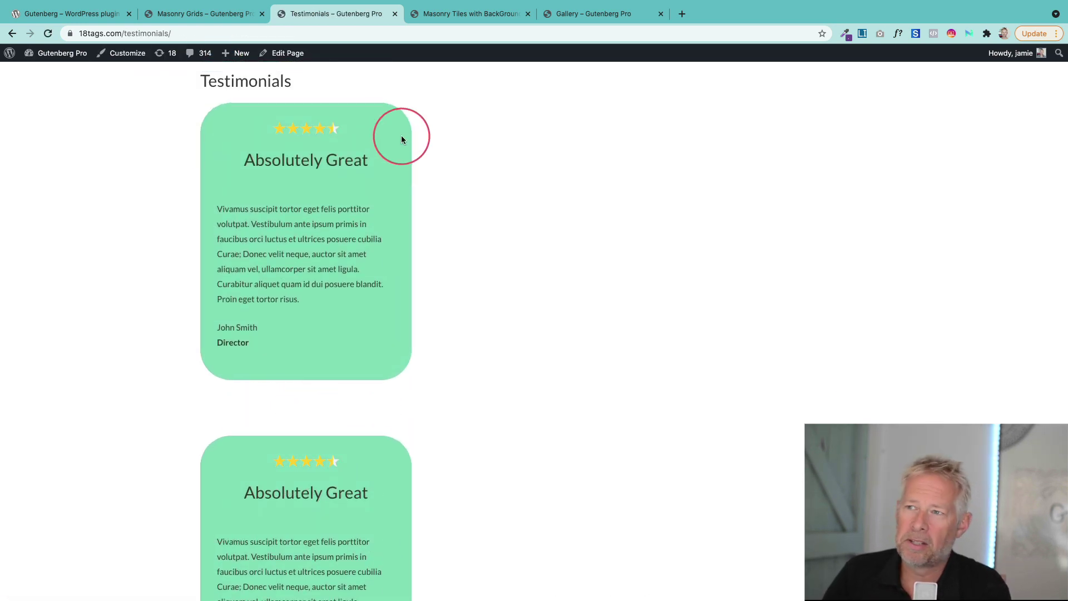
pyautogui.scroll(1, 157, 203)
pyautogui.scroll(2, 158, 204)
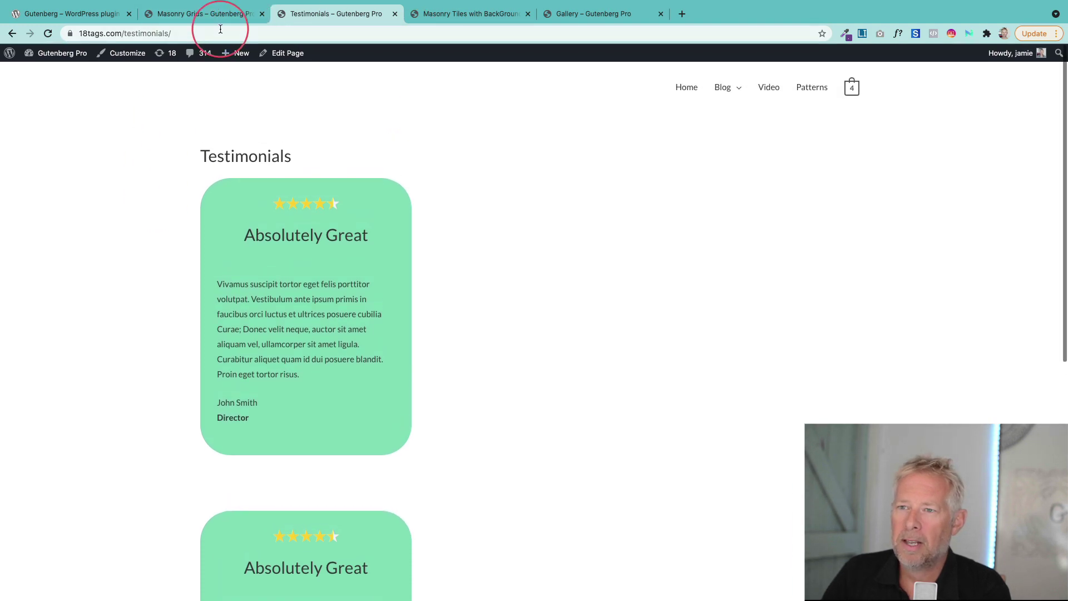
# Examine the Masonry Grids and Masonry Tiles with BackGround Images pages, and switch to the new Hand crafted Masonry Grids page editor
pyautogui.click(220, 17)
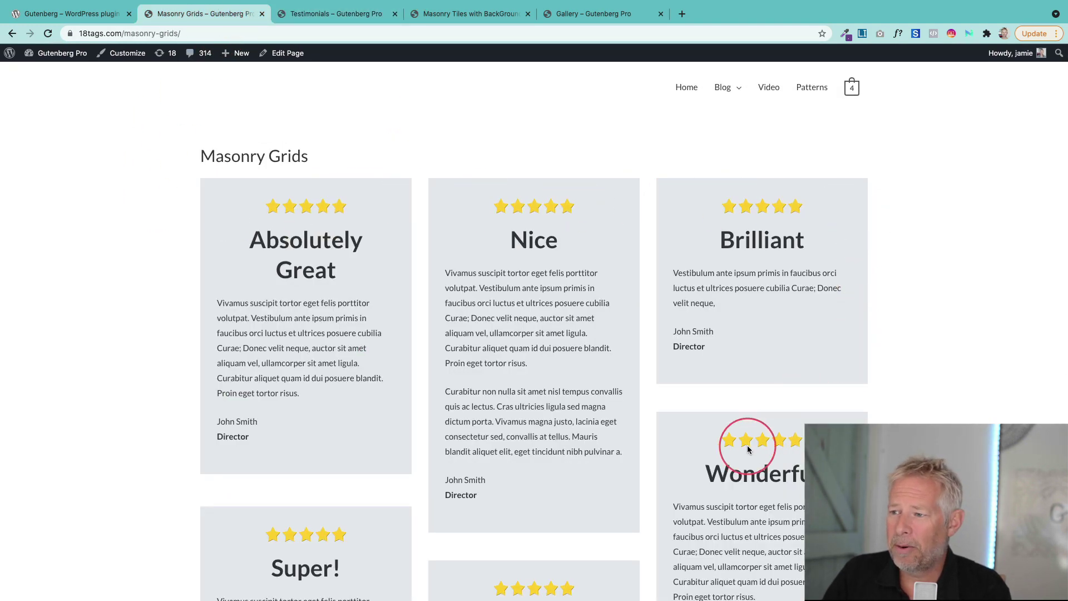
pyautogui.scroll(-4, 442, 383)
pyautogui.scroll(4, 443, 386)
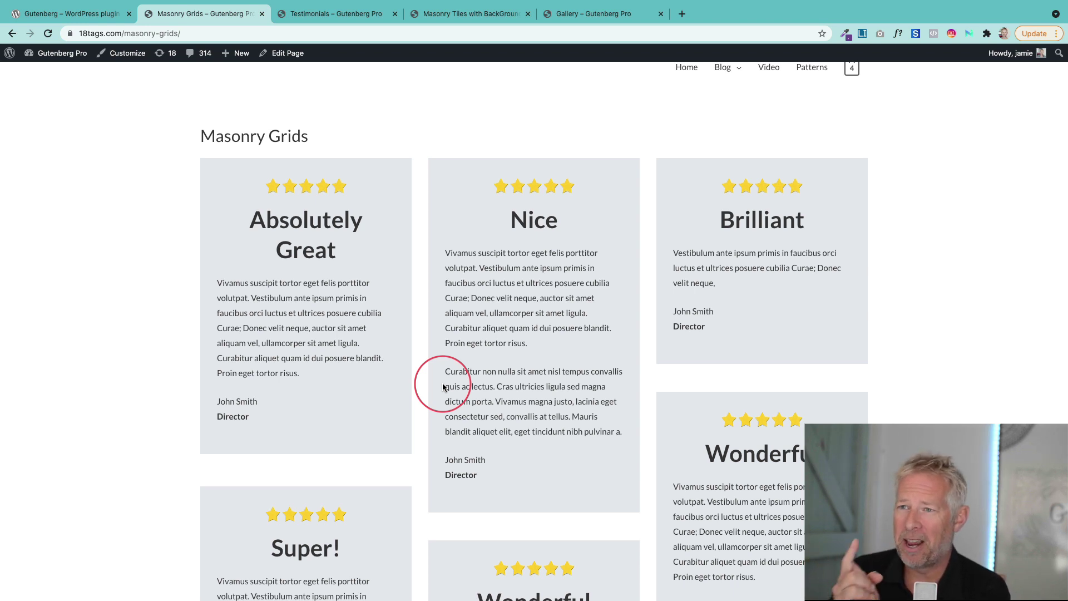
pyautogui.click(470, 15)
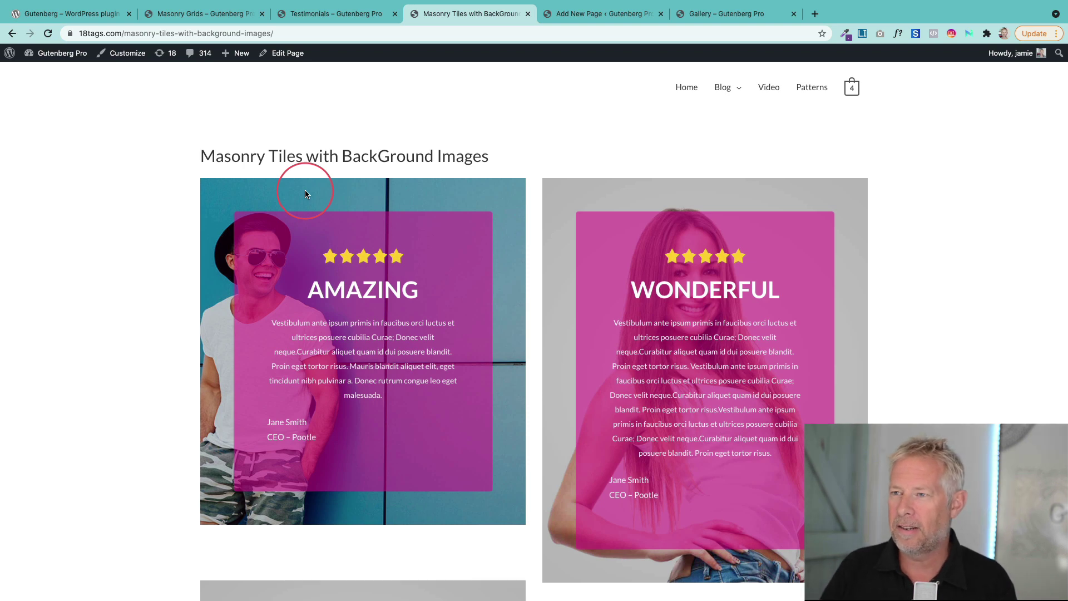
pyautogui.click(590, 12)
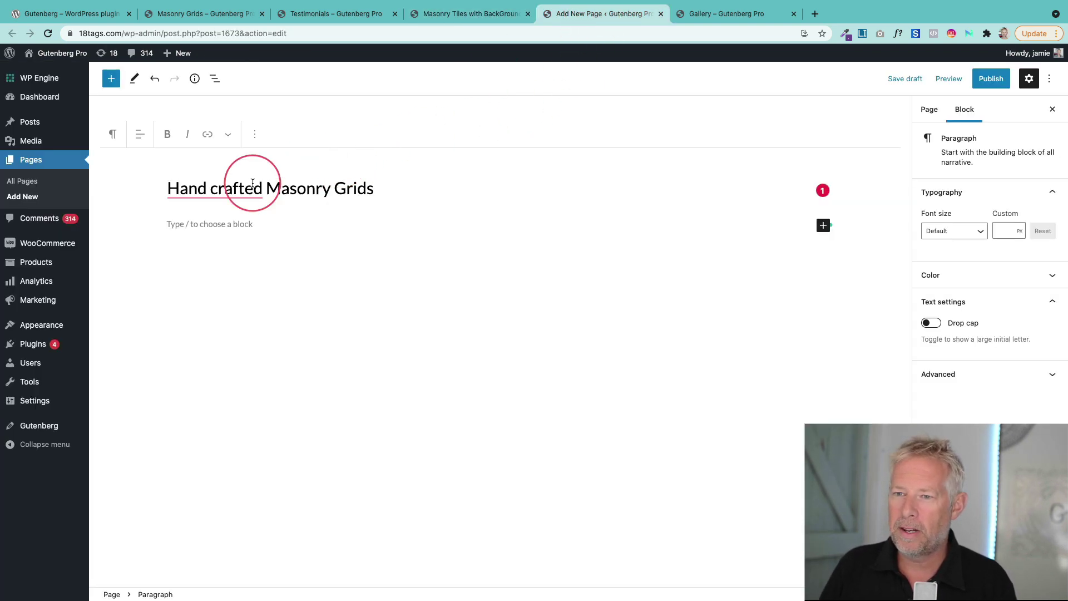
# Insert a Columns block with the 50 / 50 layout below the page title
pyautogui.click(104, 83)
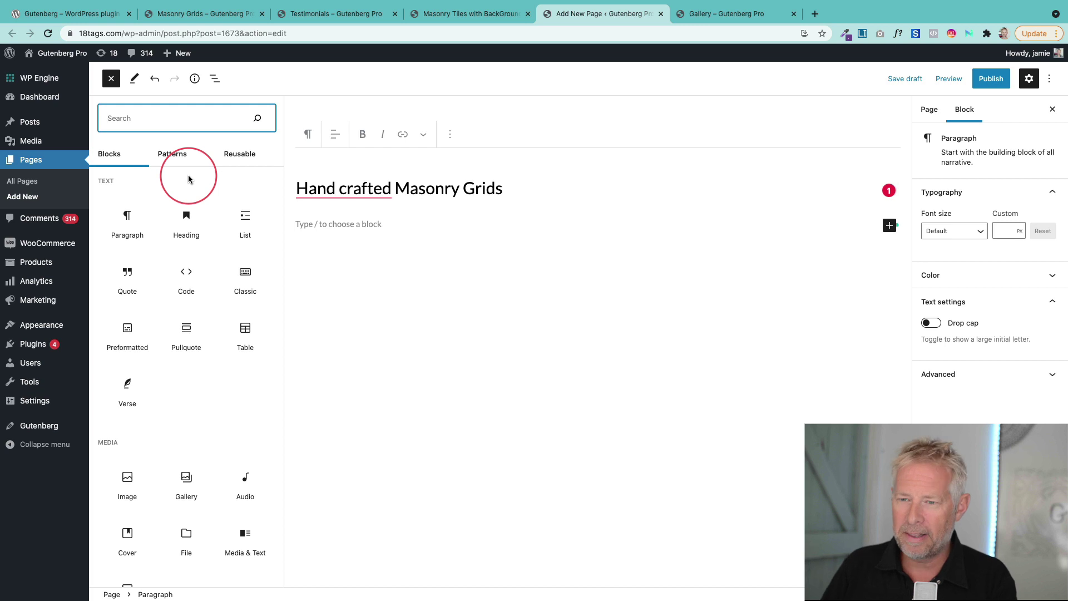
pyautogui.write('colum')
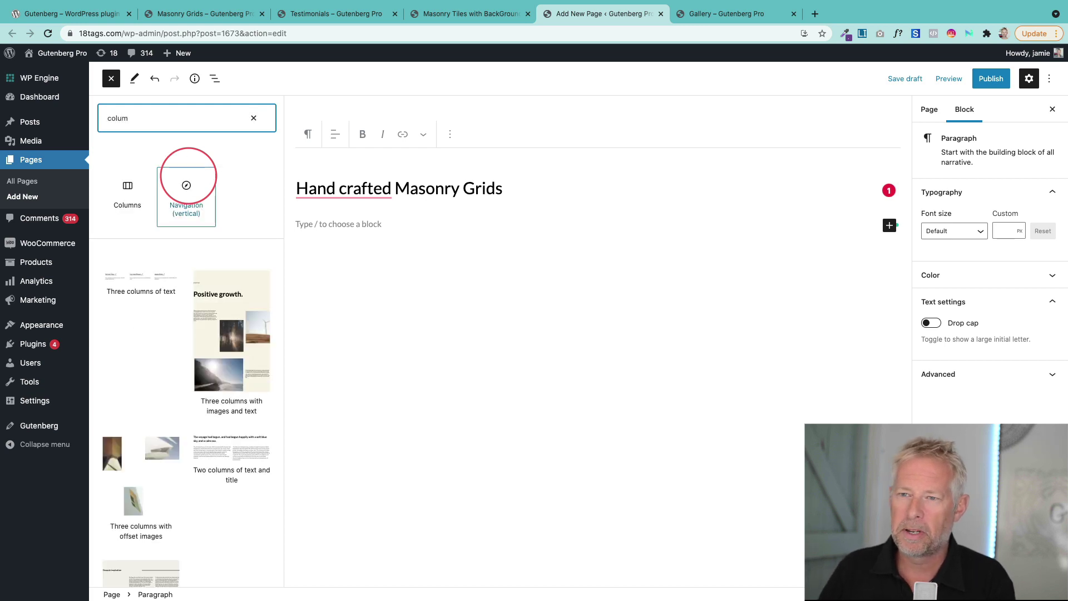
pyautogui.moveTo(128, 188)
pyautogui.moveTo(127, 189); pyautogui.dragTo(359, 218)
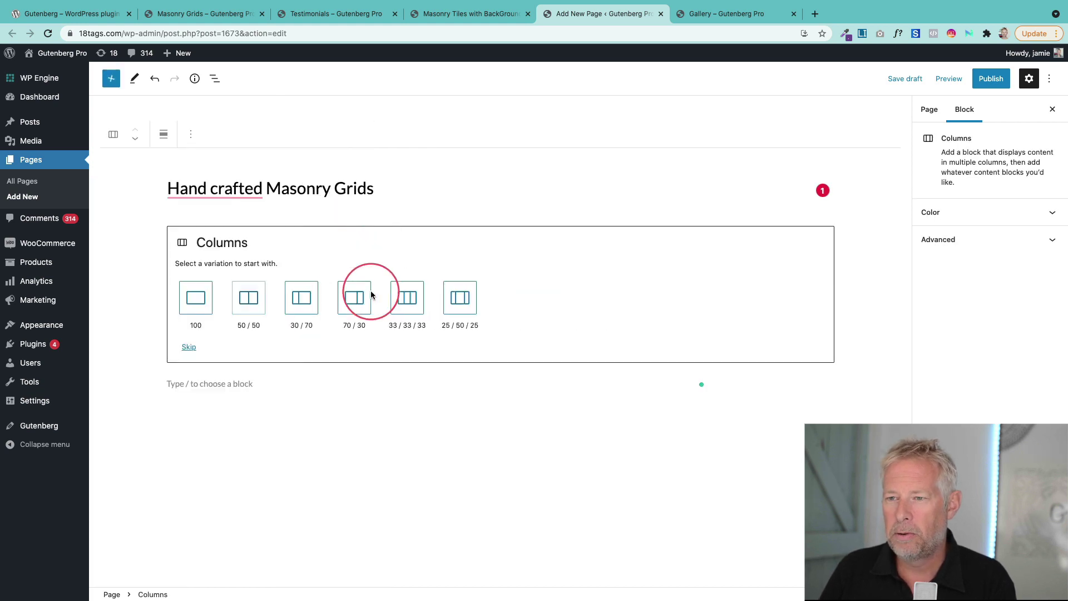
pyautogui.click(250, 298)
# Add a Cover block to the first column using the burger photo from the media library
pyautogui.click(303, 245)
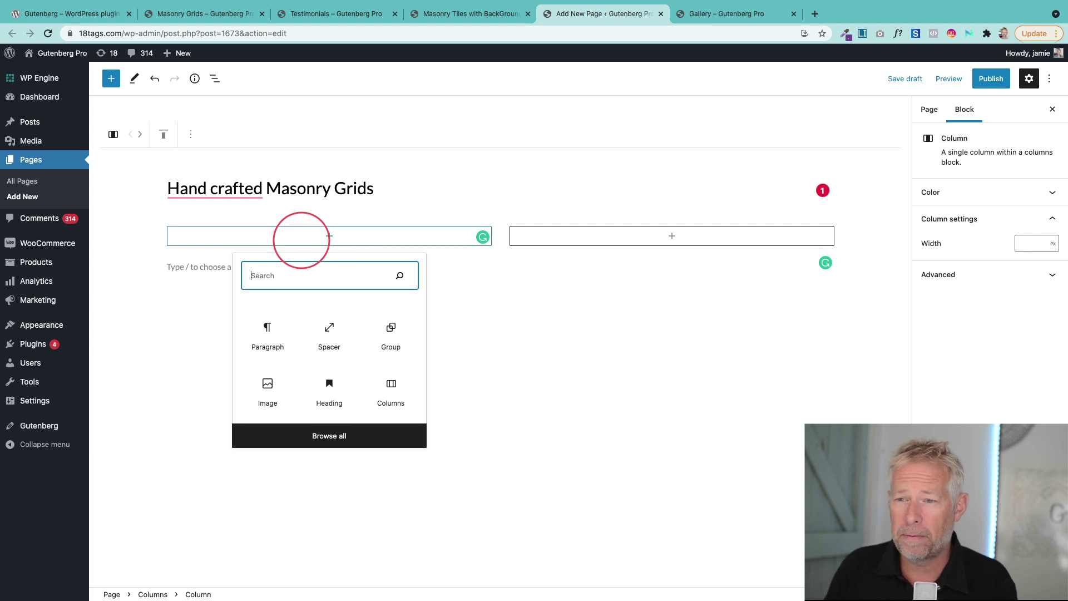
pyautogui.write('cover')
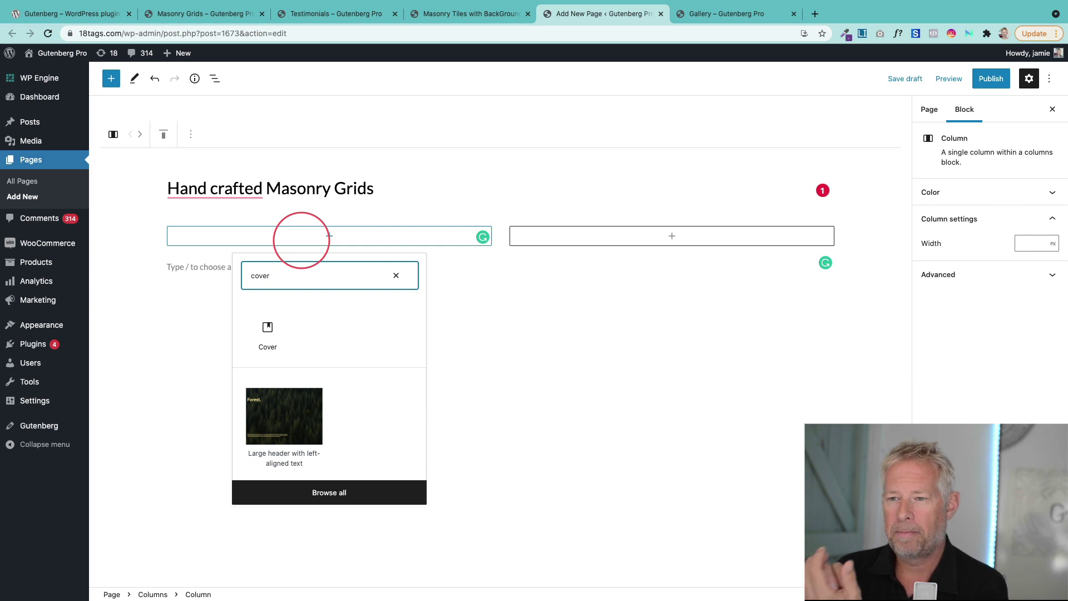
pyautogui.click(267, 328)
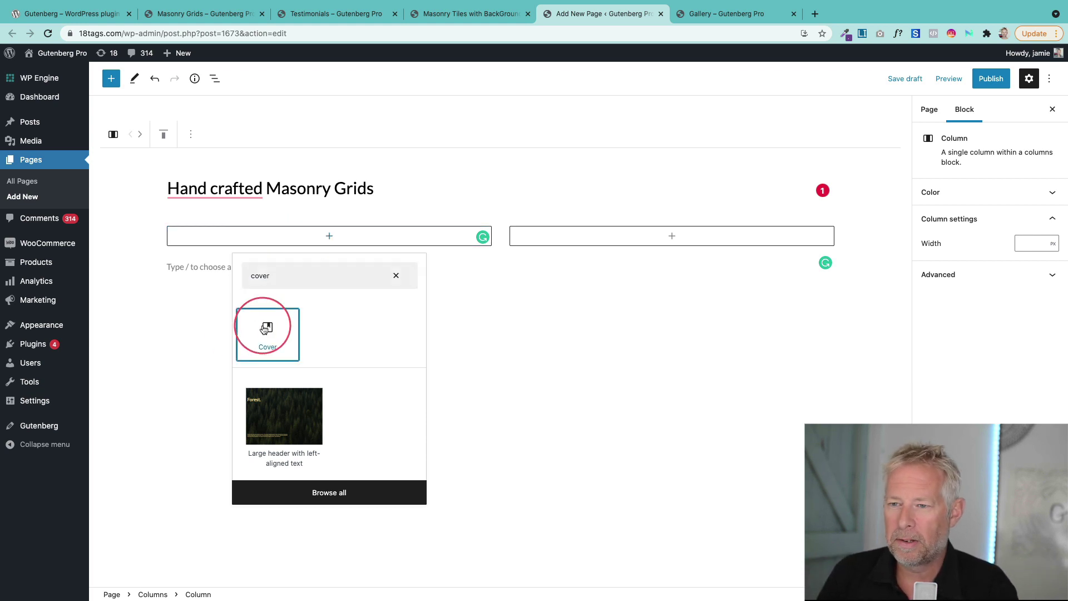
pyautogui.click(244, 303)
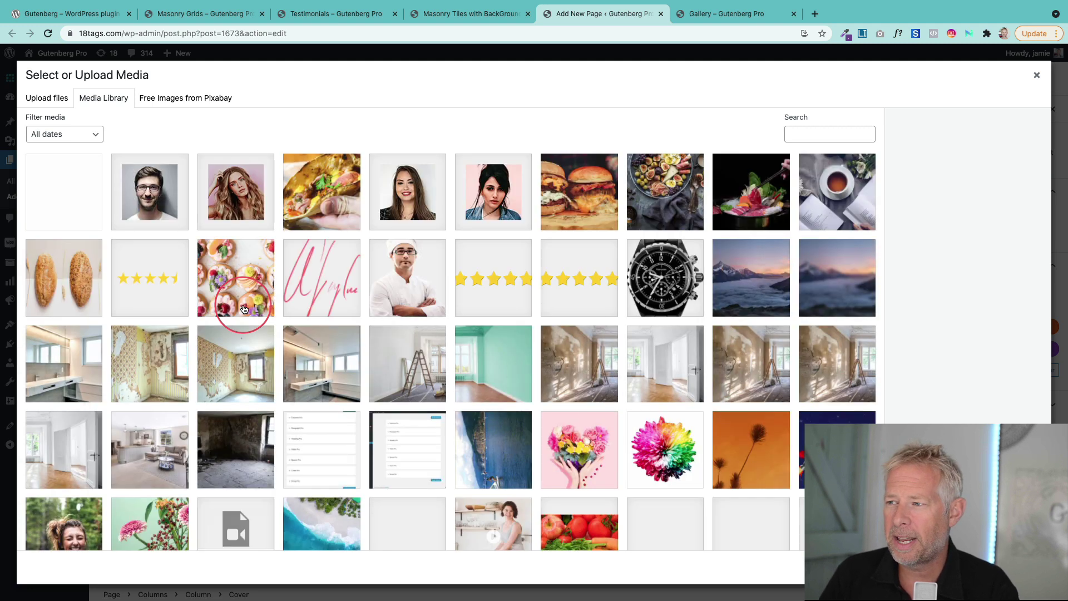
pyautogui.click(589, 210)
pyautogui.click(1021, 566)
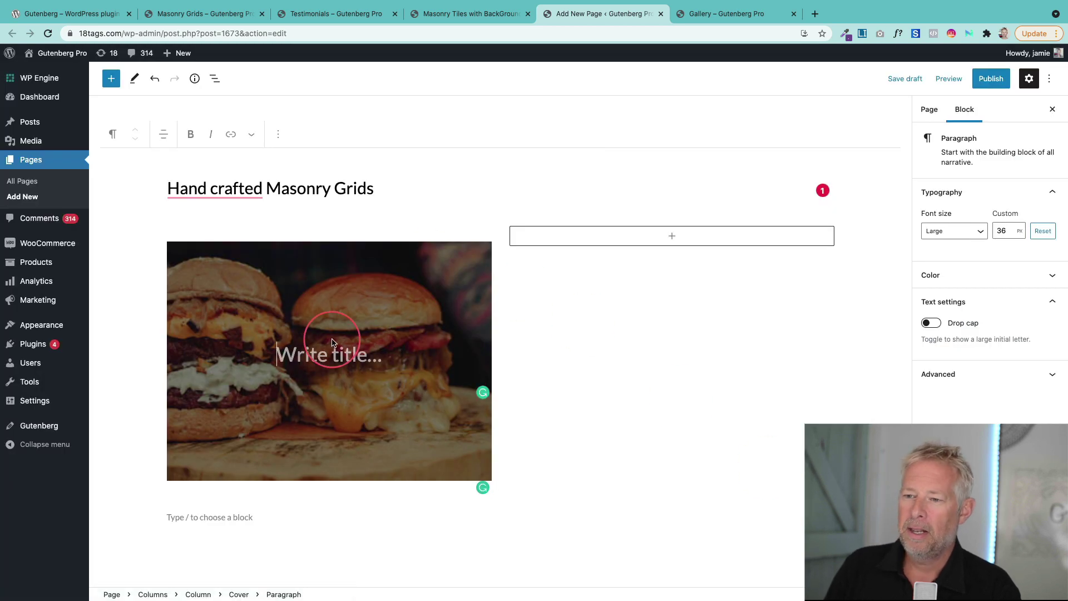
# Copy the AMAZING heading and its paragraph from the Masonry Tiles with BackGround Images page into the burger cover
pyautogui.click(467, 14)
pyautogui.moveTo(312, 290); pyautogui.dragTo(416, 393)
pyautogui.press('super+c')
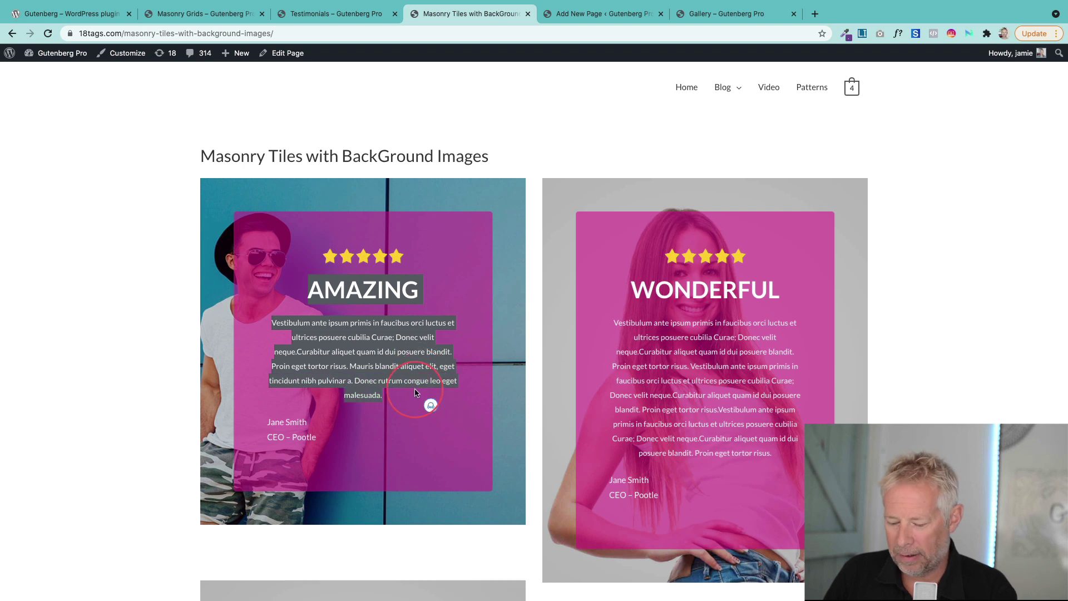
pyautogui.click(583, 13)
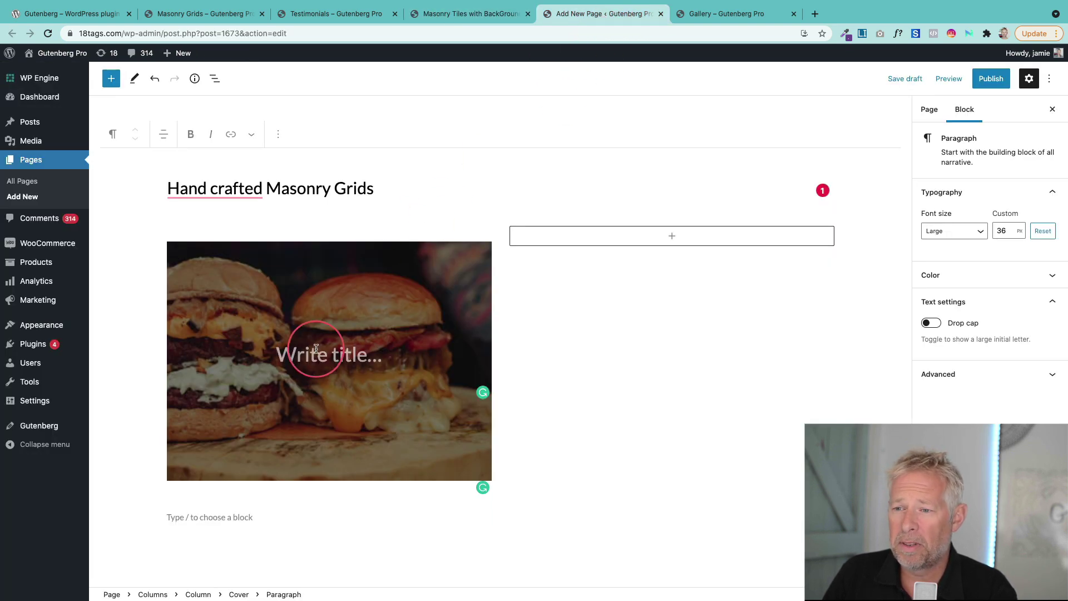
pyautogui.press('super+v')
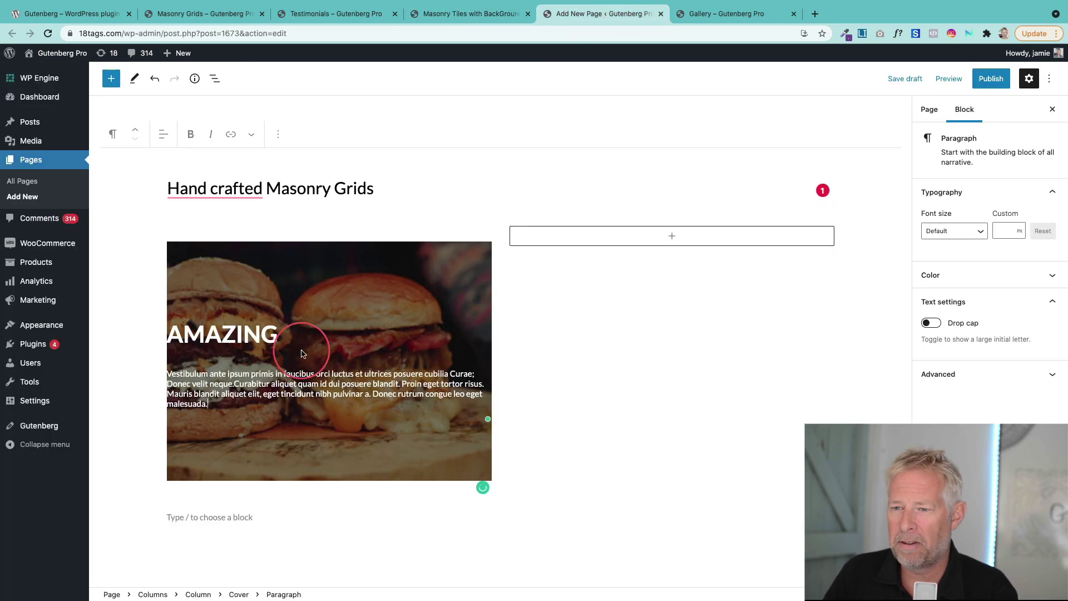
# Change the cover's heading to AMAZING FOOD and add the reviewer's name as a new paragraph below the testimonial text
pyautogui.click(272, 334)
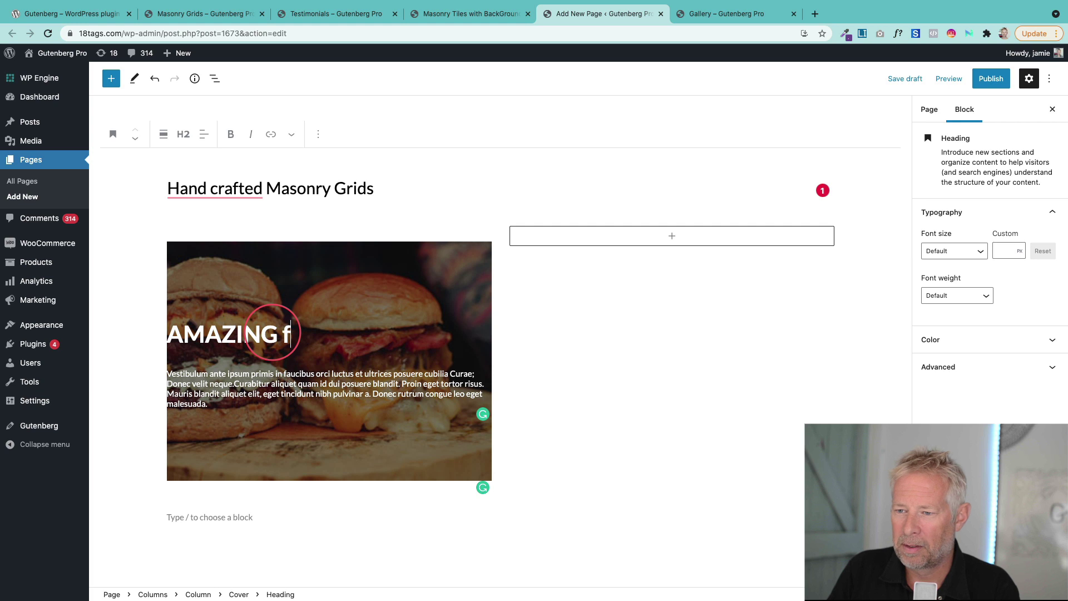
pyautogui.click(225, 405)
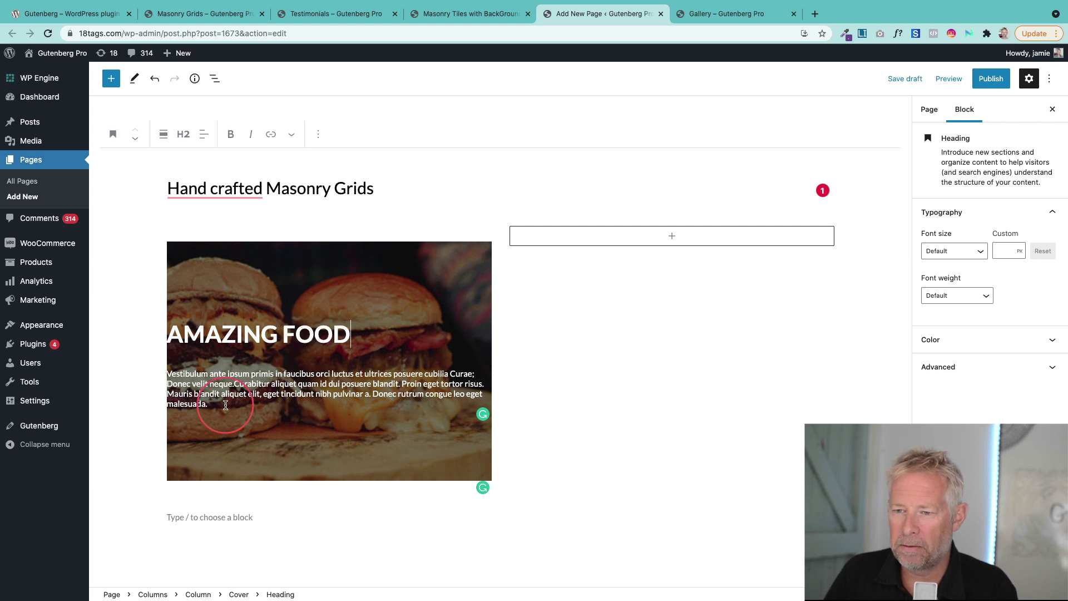
pyautogui.press('Return')
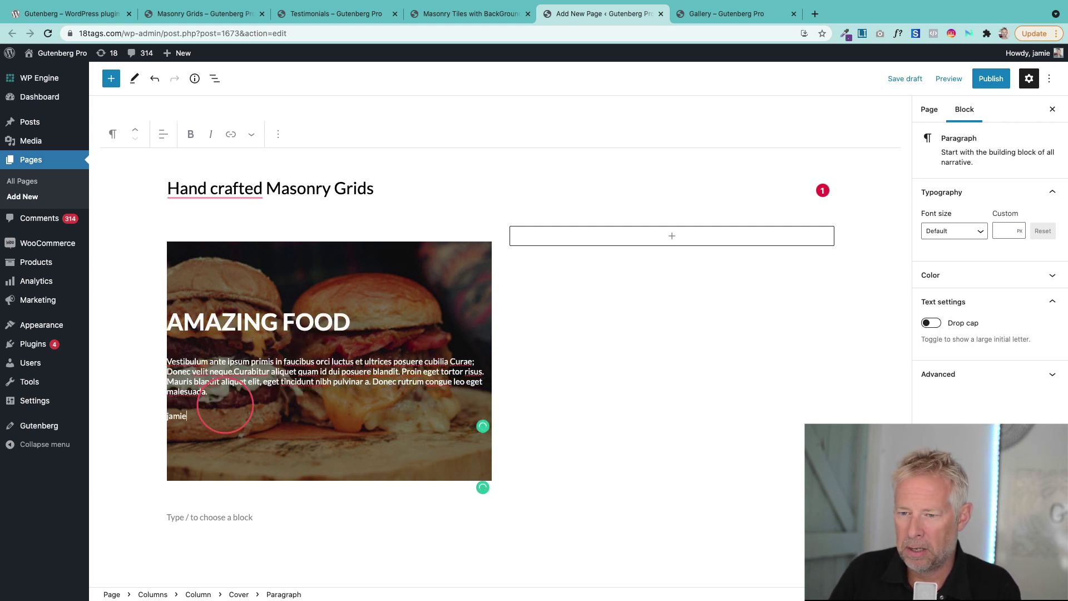
pyautogui.write('jamie Pootlepres')
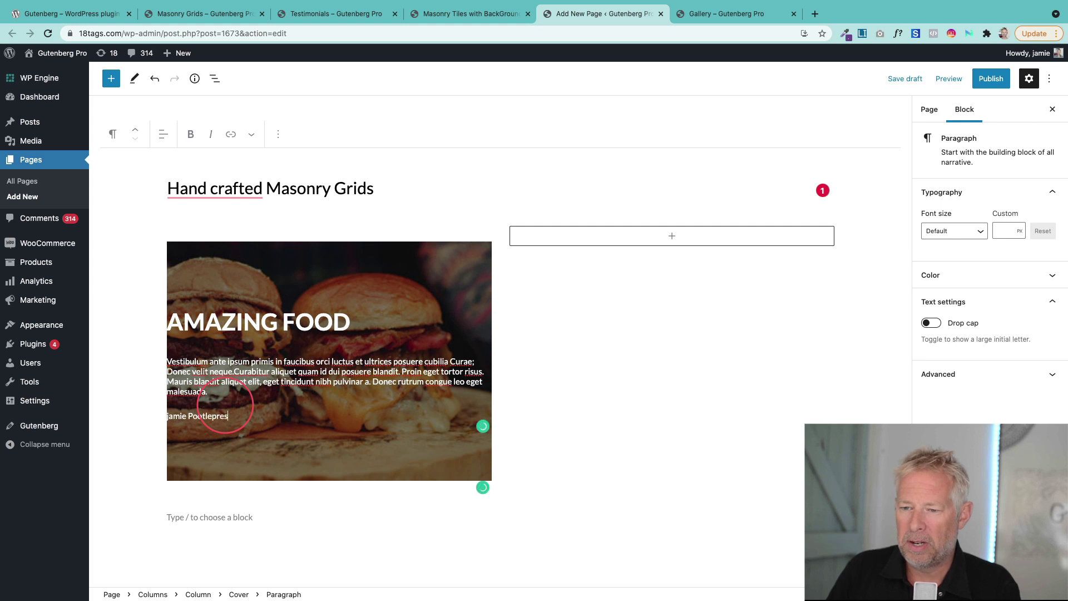
pyautogui.write('s')
pyautogui.hotkey('ctrl', 's')
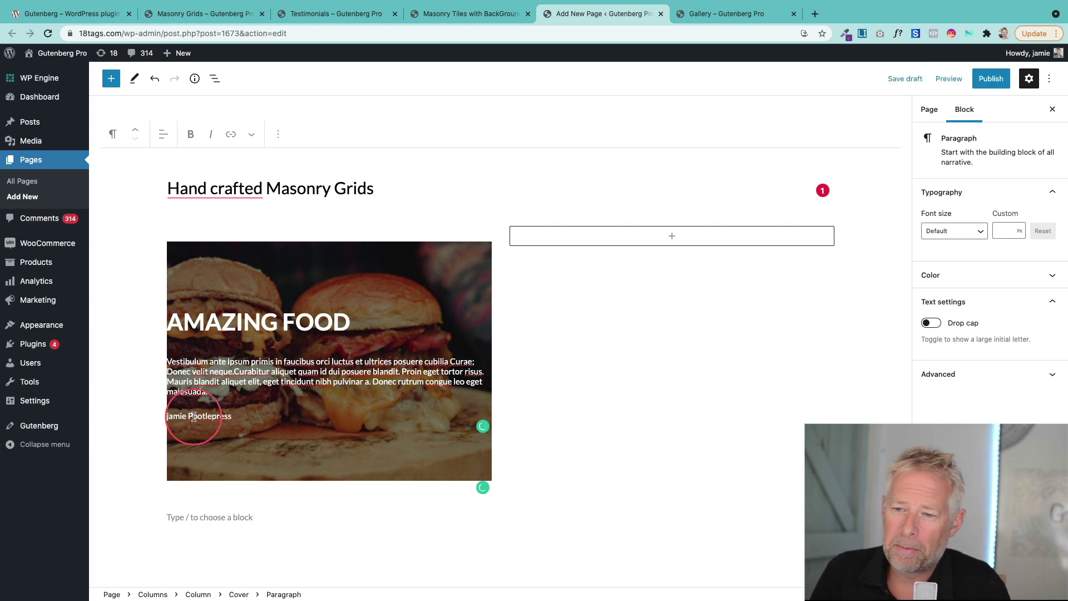
# Combine the heading, testimonial paragraph and reviewer line inside the cover into one Group block
pyautogui.moveTo(194, 417); pyautogui.dragTo(215, 314)
pyautogui.click(113, 134)
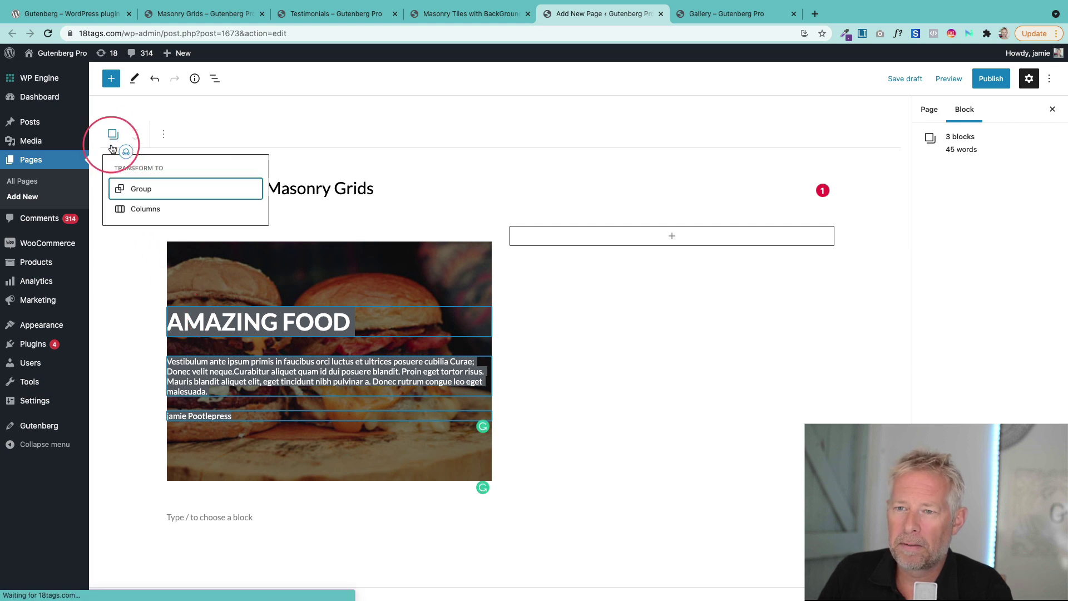
pyautogui.click(144, 190)
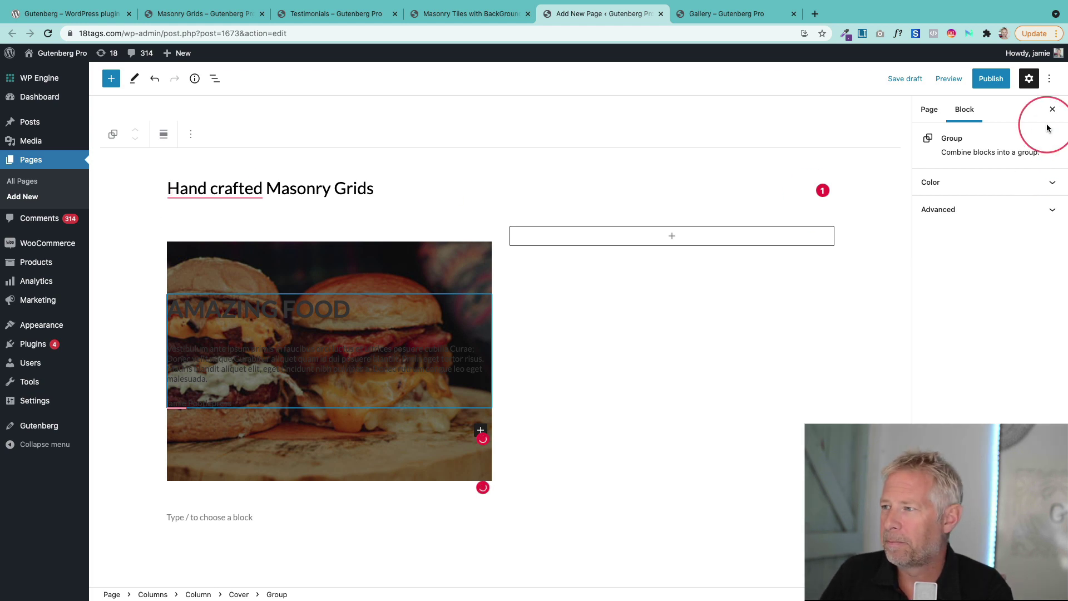
# Publish the Hand crafted Masonry Grids page and view it live
pyautogui.click(990, 78)
pyautogui.click(955, 78)
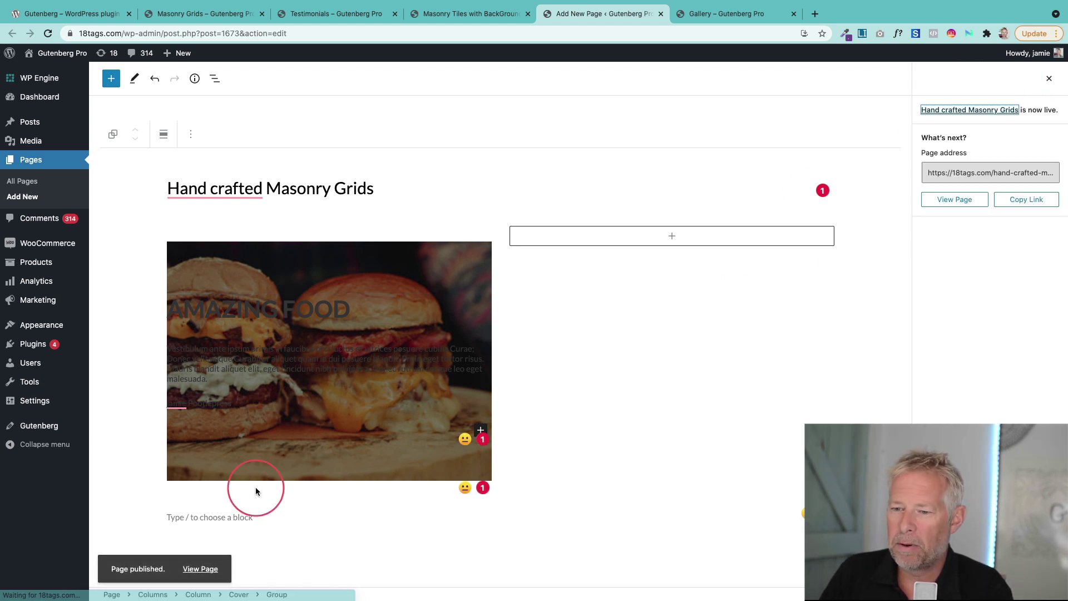
pyautogui.click(201, 567)
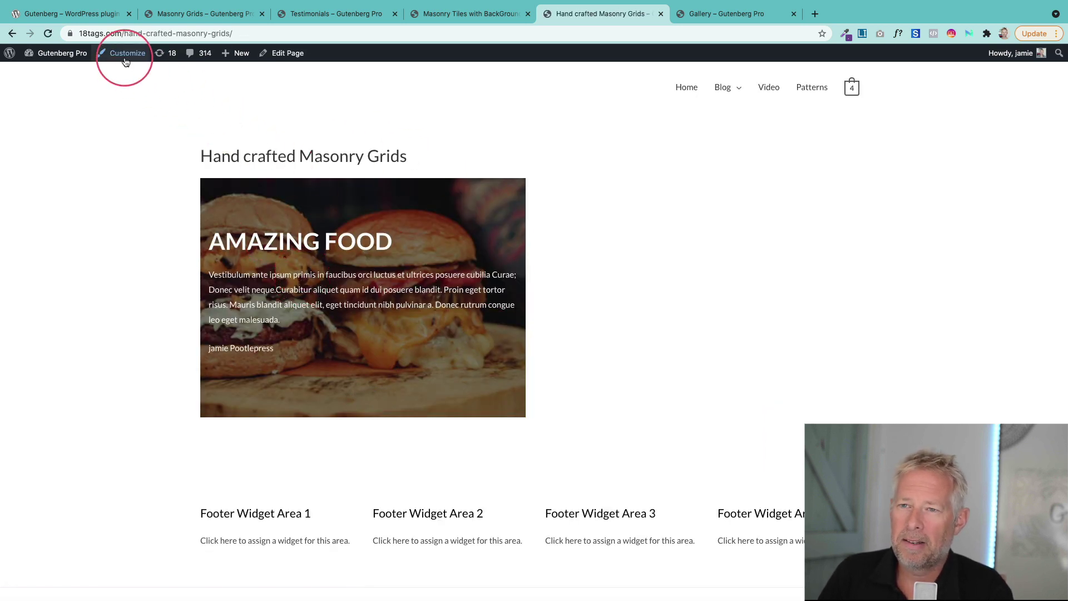
# Reopen the page for editing, select the group inside the burger cover, and open its additional CSS class setting
pyautogui.click(281, 52)
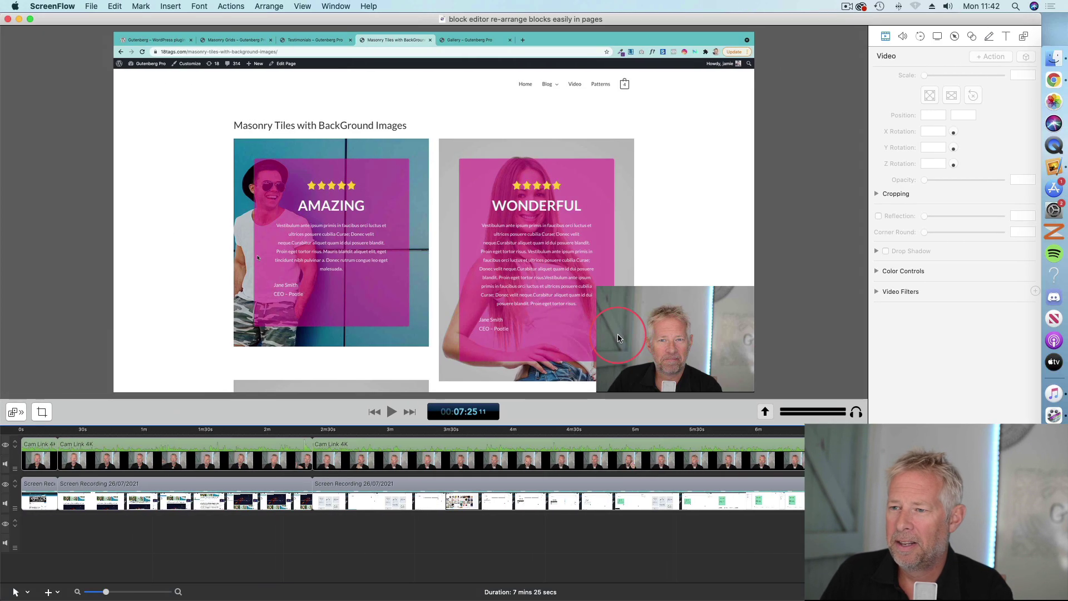
pyautogui.click(1048, 78)
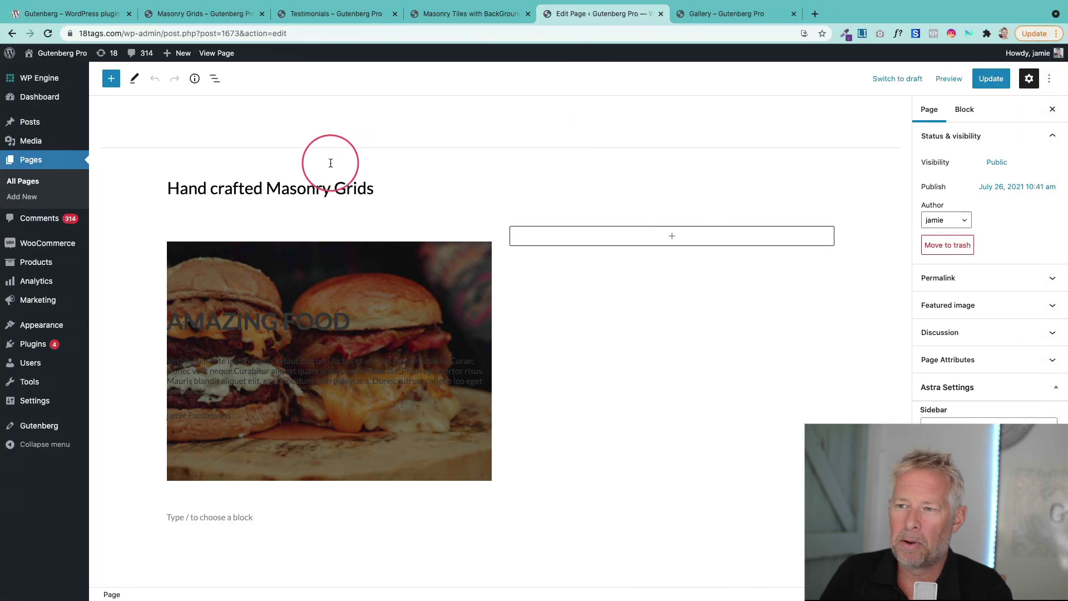
pyautogui.click(313, 248)
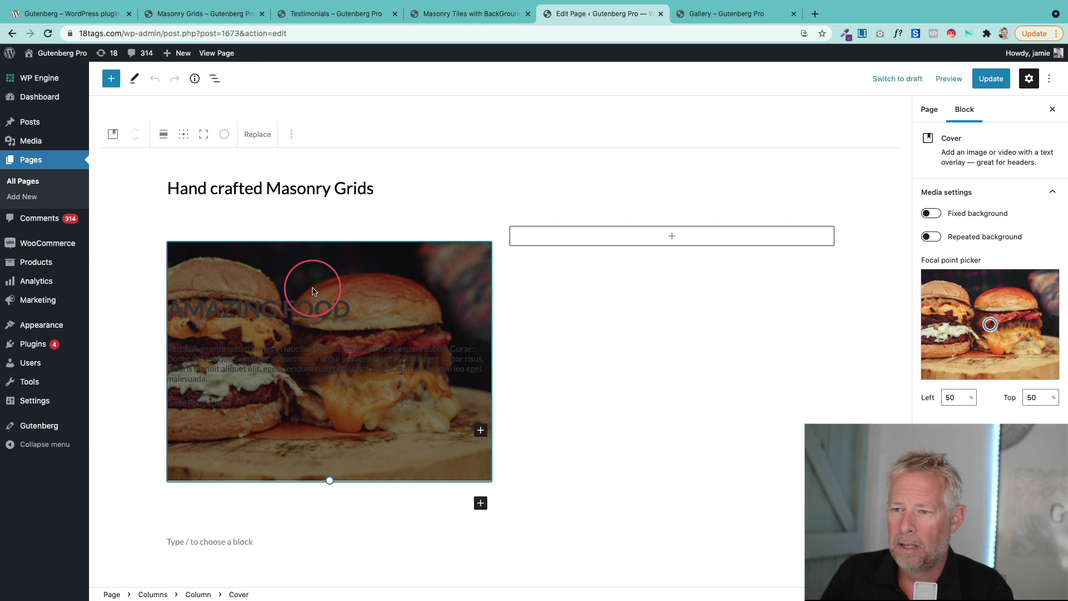
pyautogui.click(311, 310)
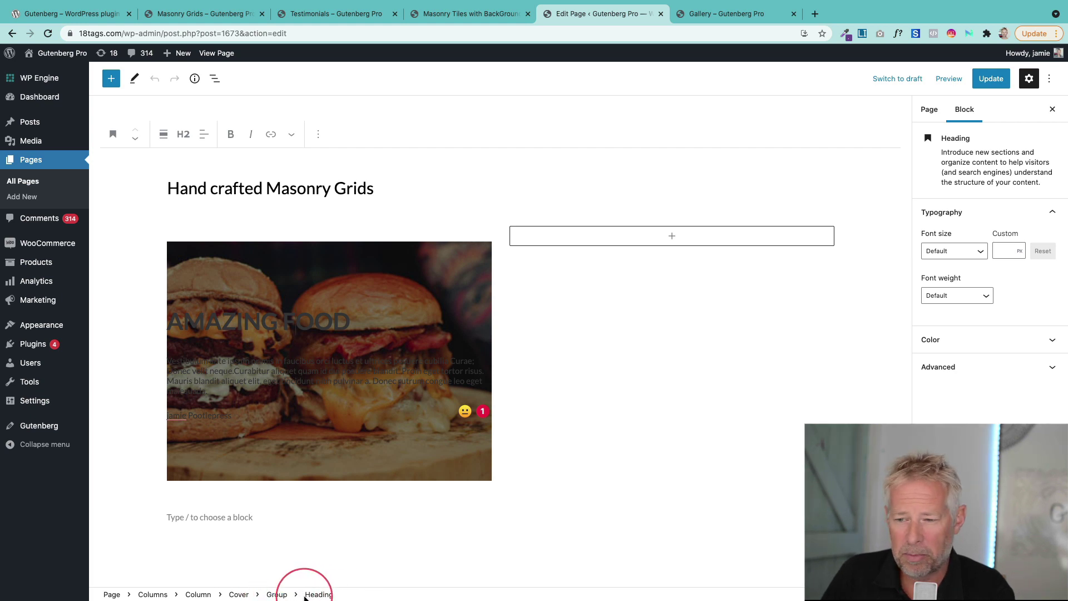
pyautogui.click(277, 595)
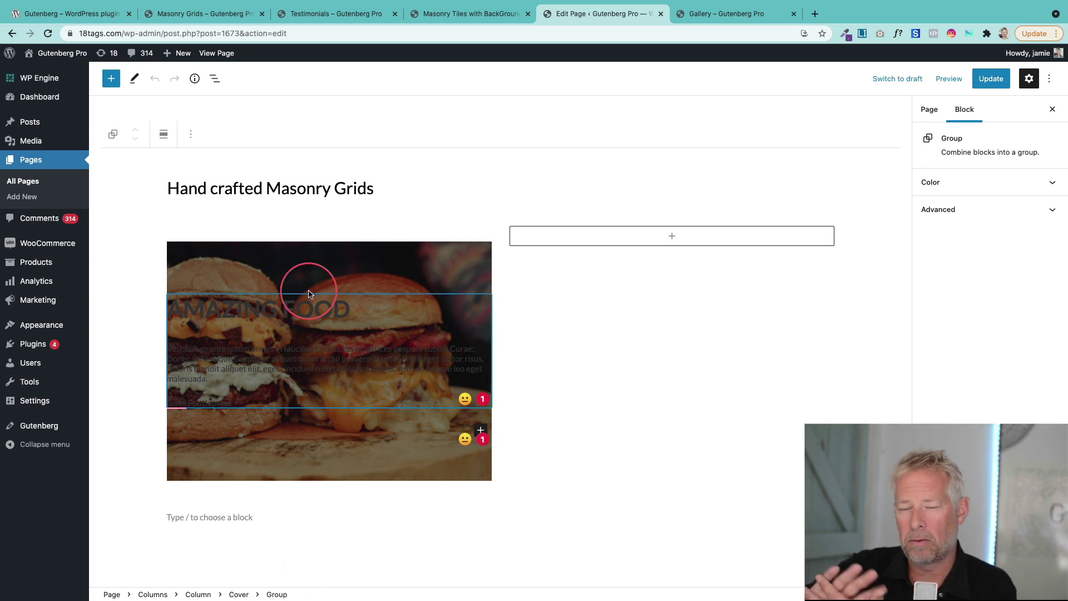
pyautogui.click(975, 208)
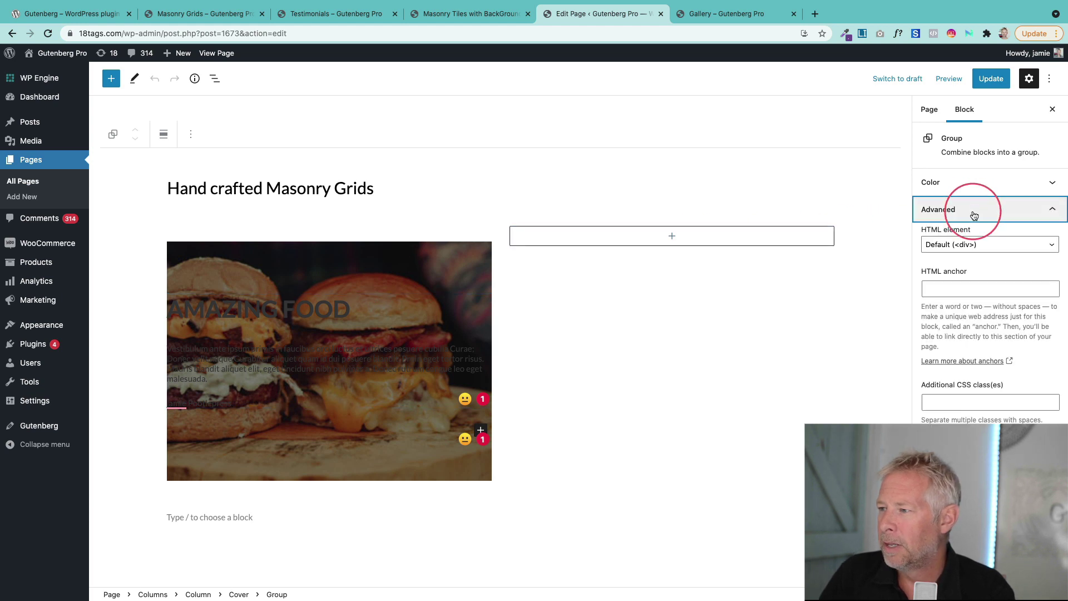
pyautogui.click(967, 396)
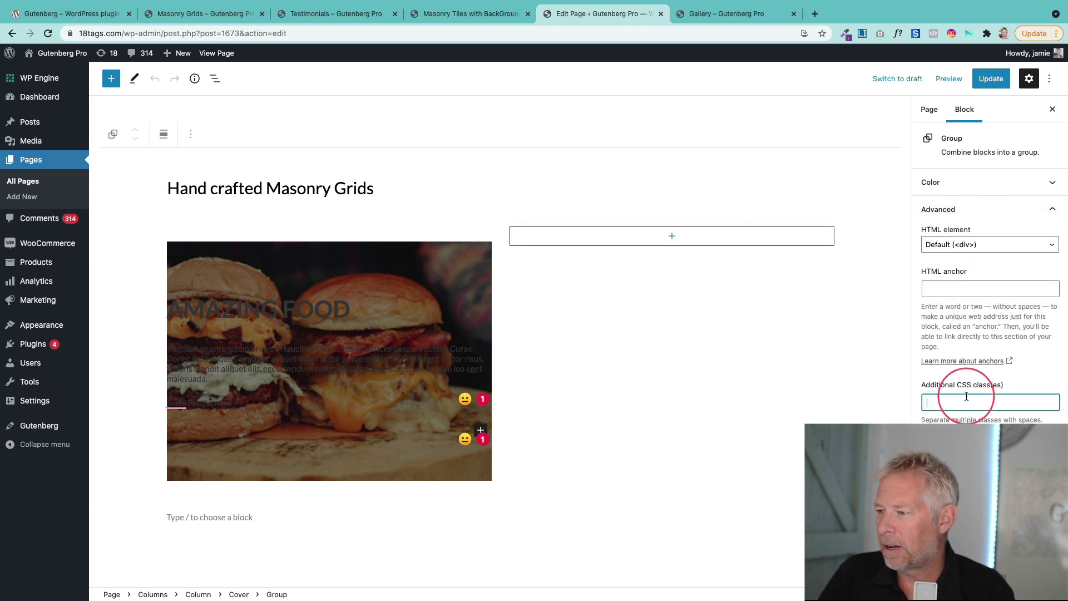
# Examine the .card rule's background color, padding and border radius in the site's Additional CSS, and return to the live page
pyautogui.click(212, 54)
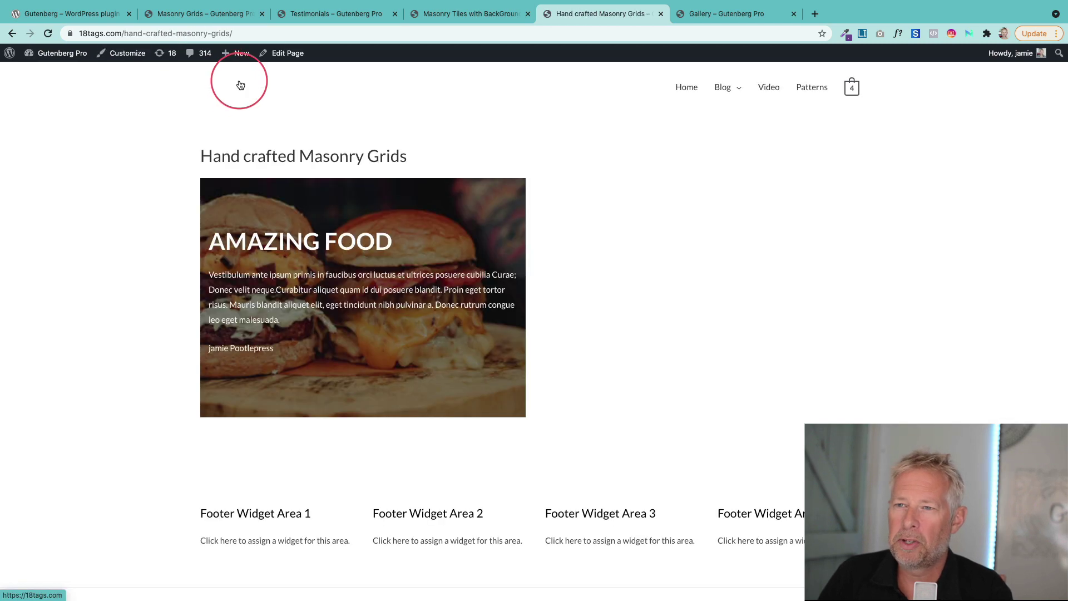
pyautogui.click(127, 53)
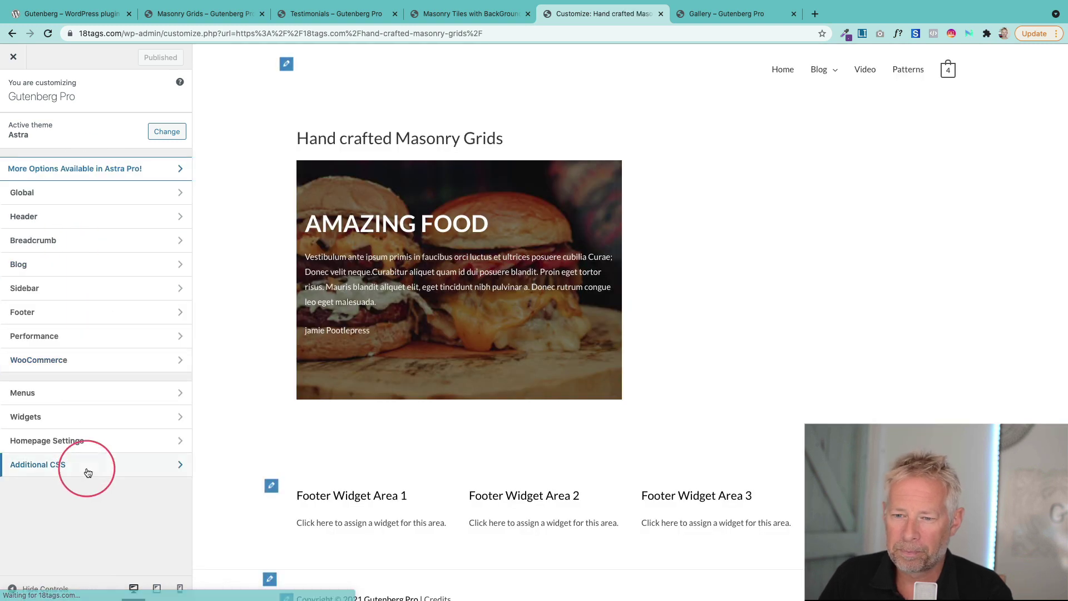
pyautogui.click(88, 469)
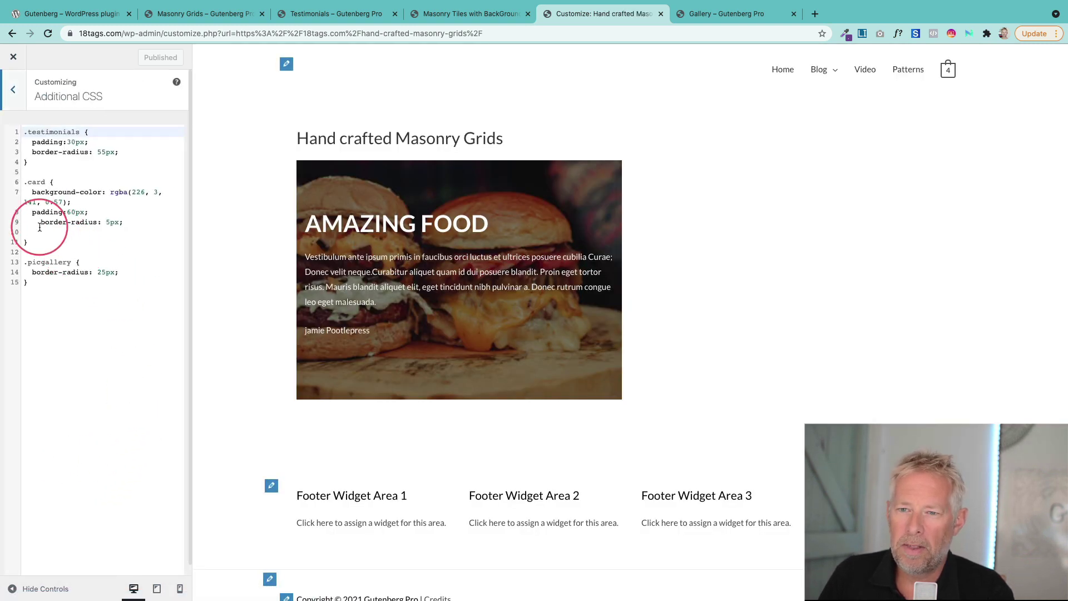
pyautogui.moveTo(28, 242); pyautogui.dragTo(21, 183)
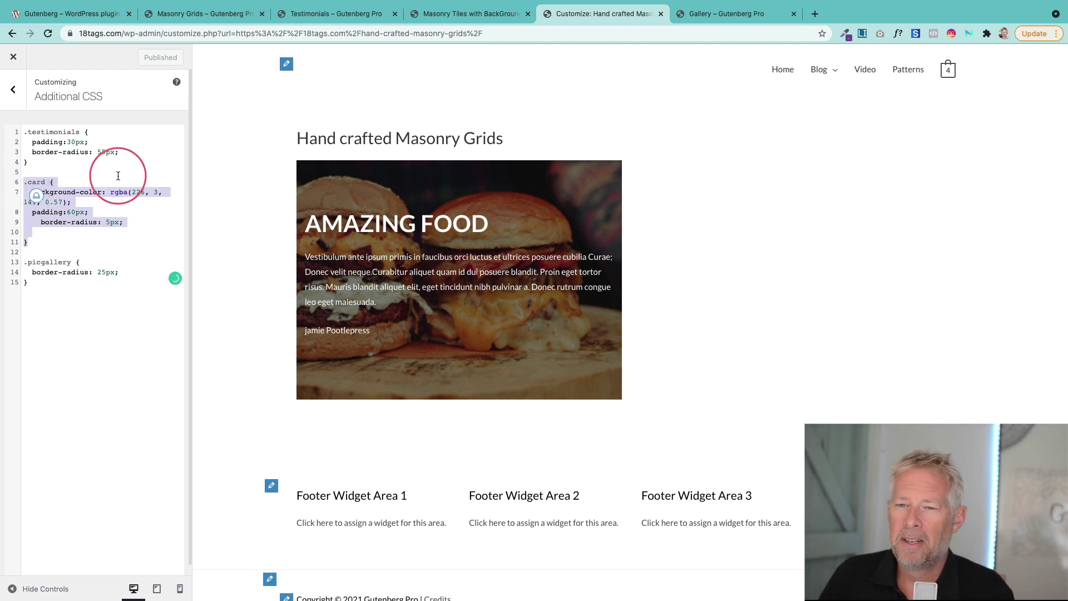
pyautogui.click(89, 173)
pyautogui.doubleClick(36, 182)
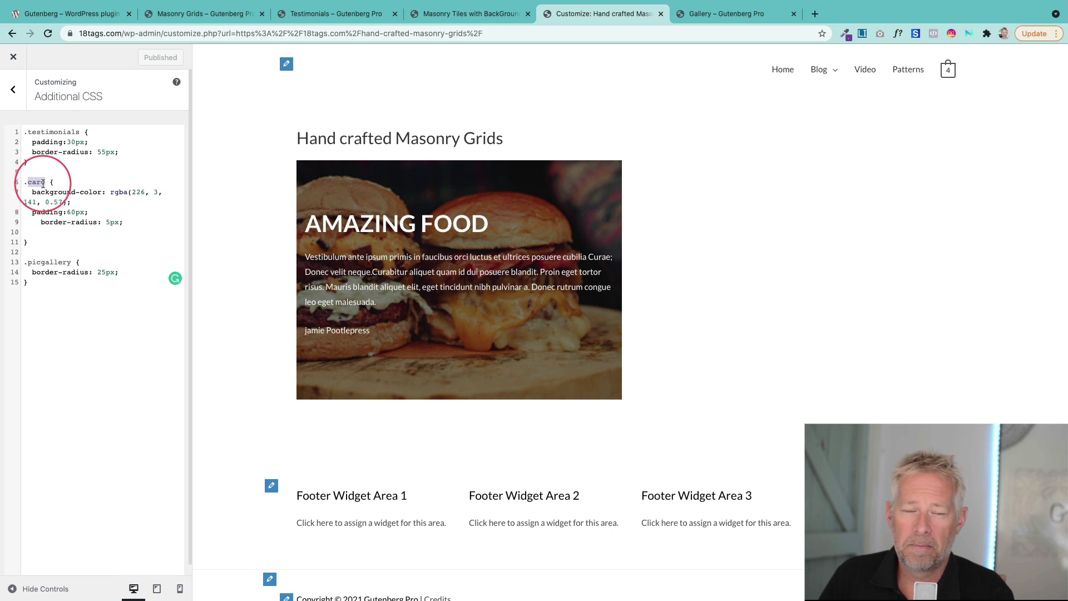
pyautogui.moveTo(32, 192); pyautogui.dragTo(86, 200)
pyautogui.click(86, 199)
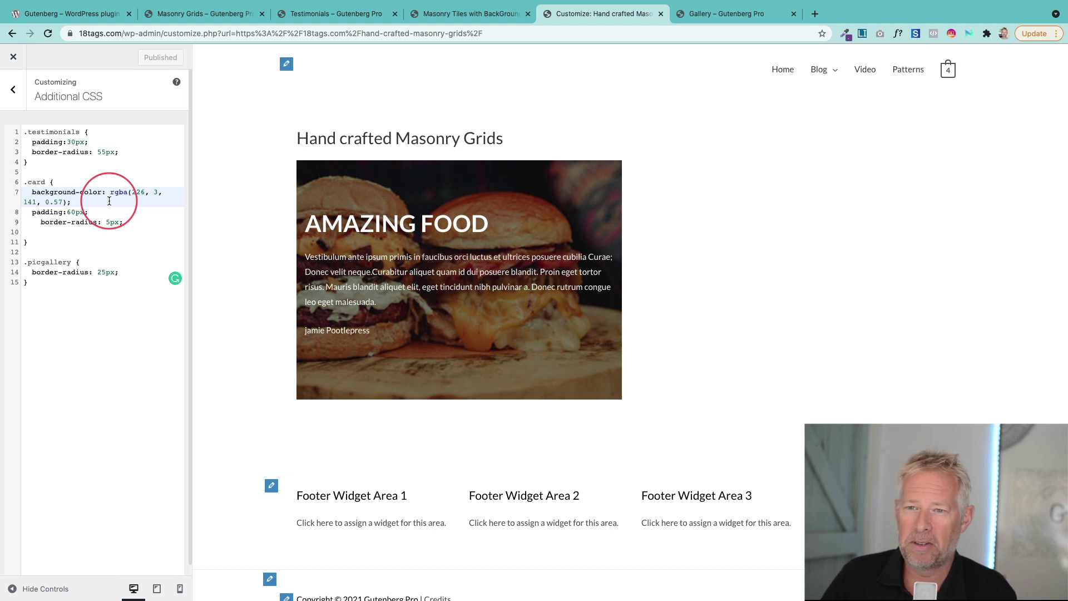
pyautogui.moveTo(31, 212); pyautogui.dragTo(114, 210)
pyautogui.moveTo(41, 223)
pyautogui.mouseDown()
pyautogui.moveTo(124, 223)
pyautogui.moveTo(51, 222)
pyautogui.mouseUp()
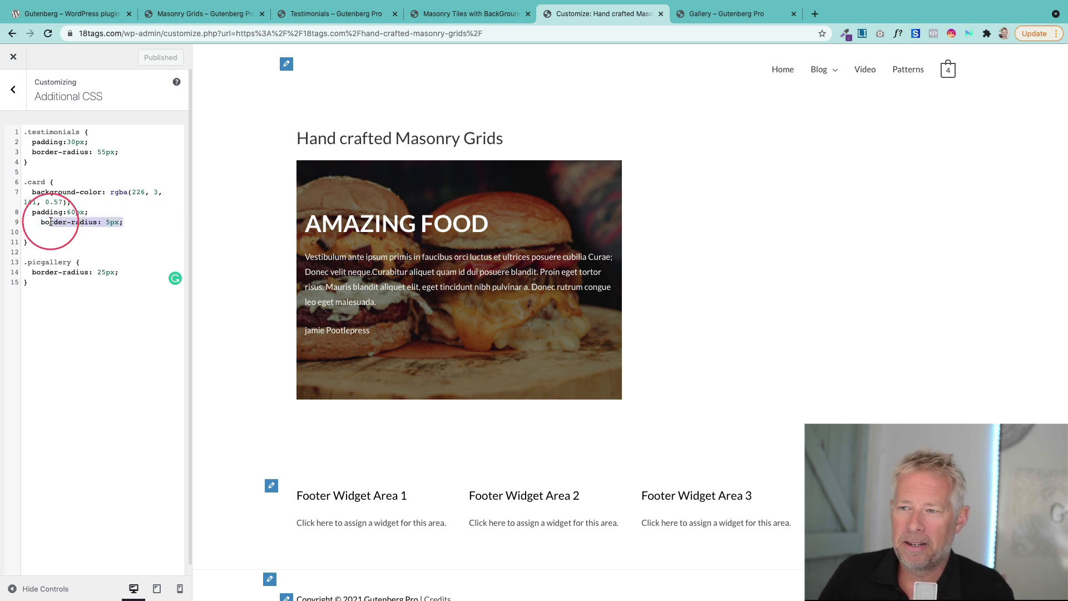
pyautogui.click(48, 33)
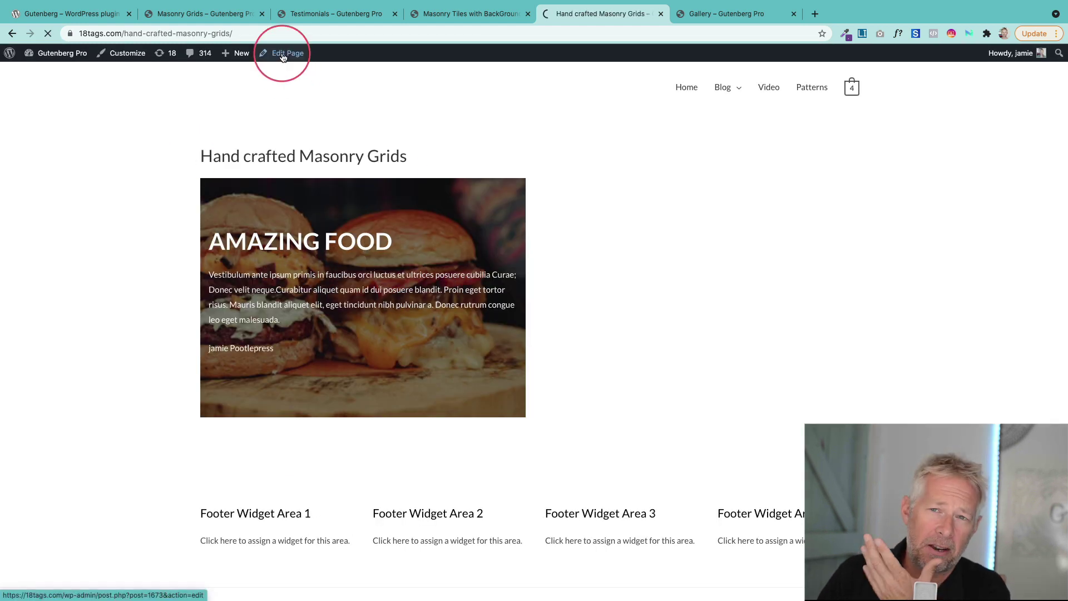
# Assign the additional CSS class "card" to the group inside the burger cover, and view the updated page live
pyautogui.click(283, 54)
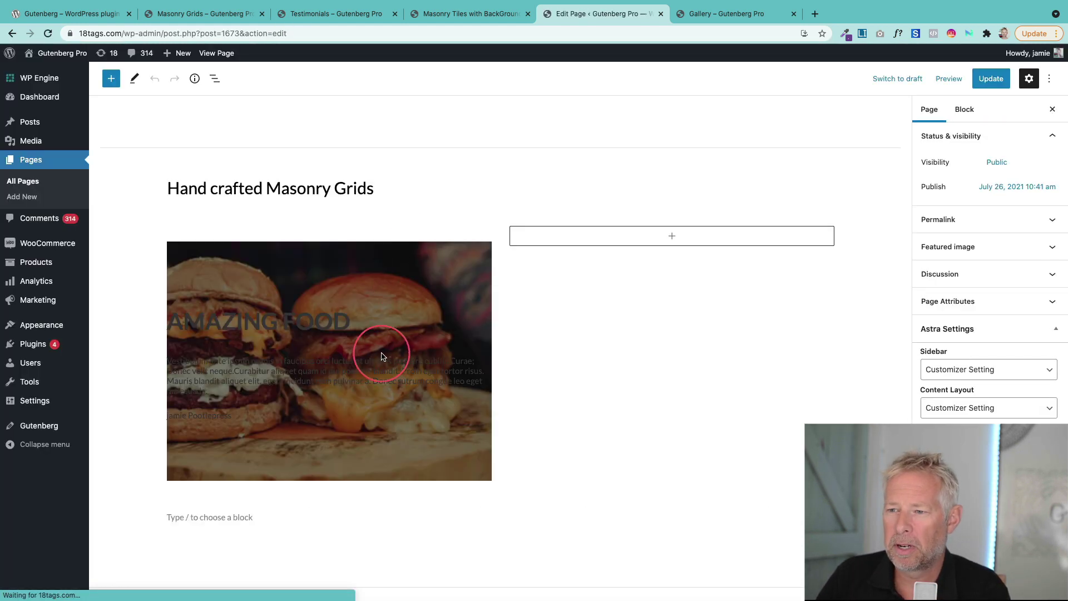
pyautogui.click(381, 346)
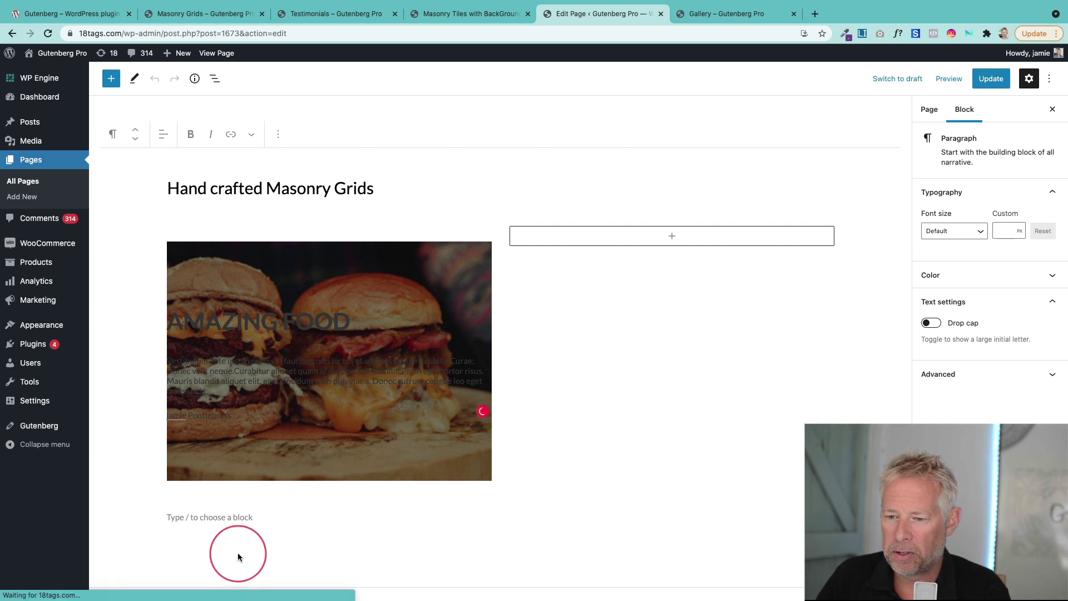
pyautogui.click(277, 594)
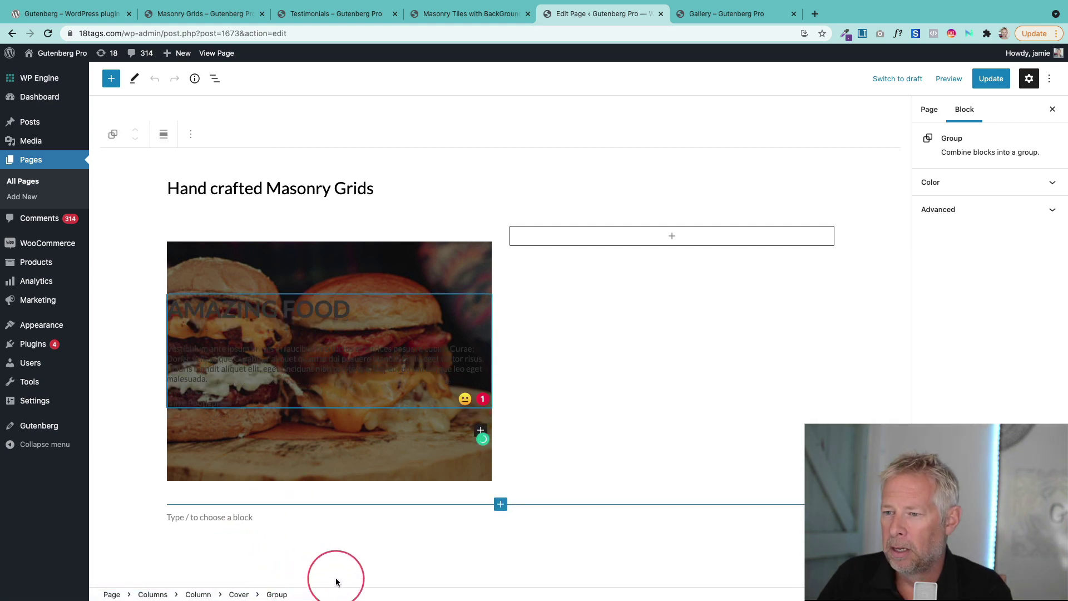
pyautogui.click(969, 211)
pyautogui.click(958, 401)
pyautogui.write('card')
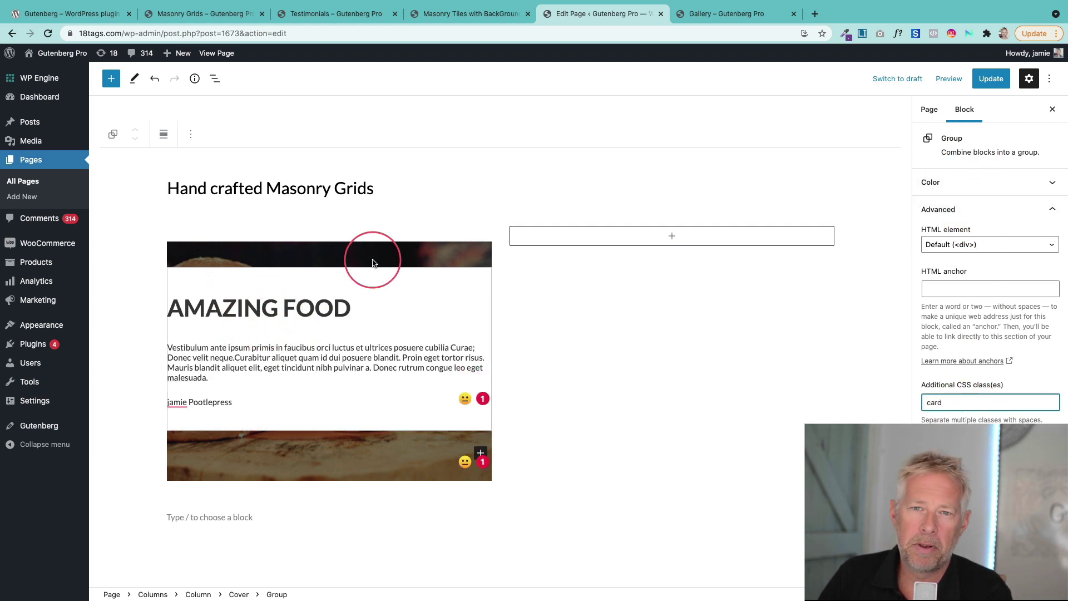
pyautogui.click(972, 84)
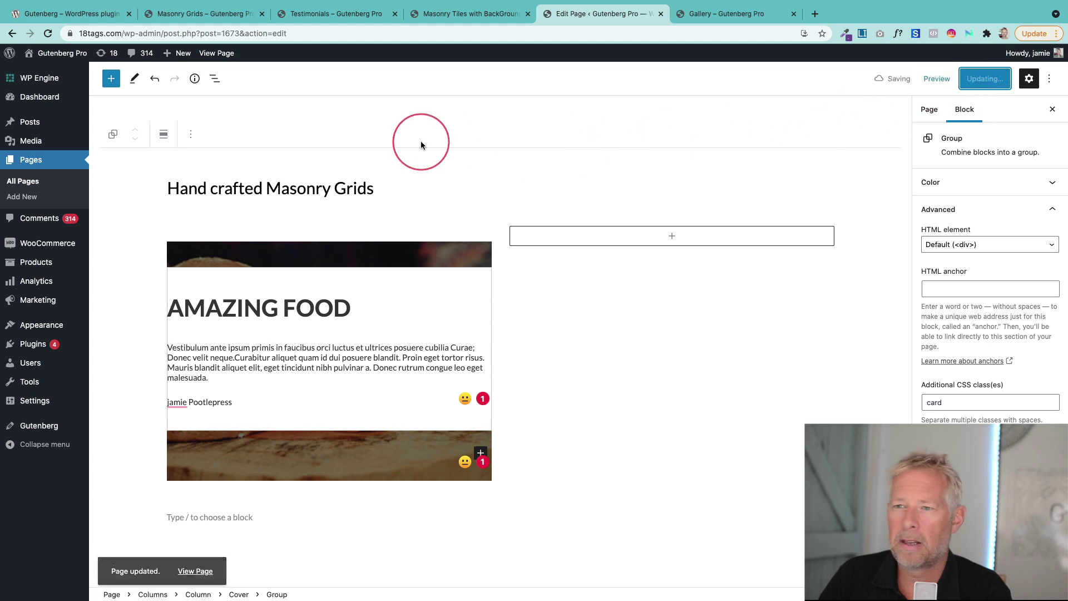
pyautogui.click(202, 54)
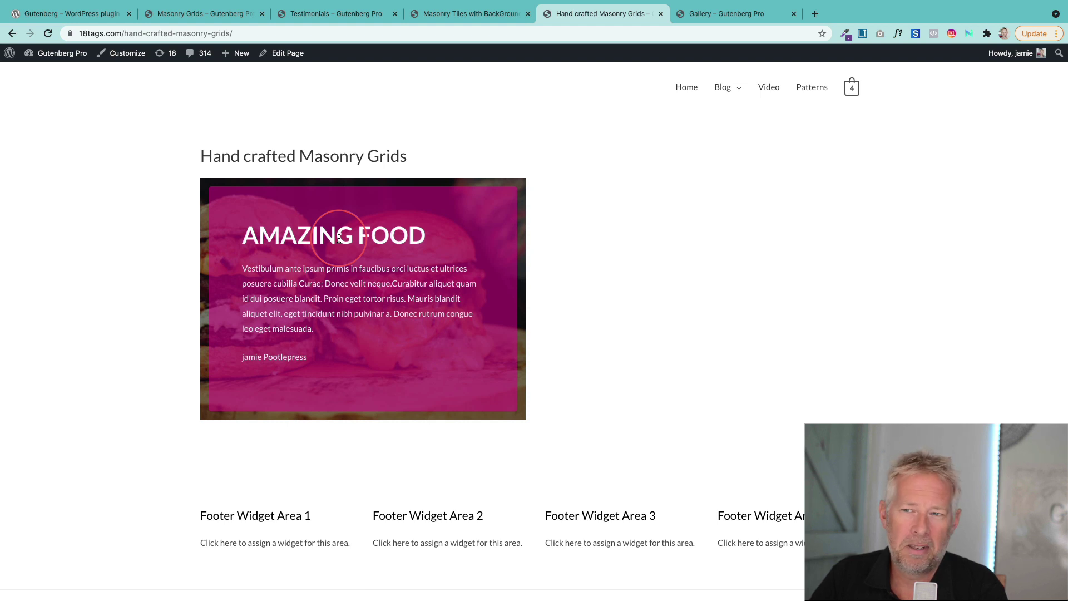
# Compare the burger tile with the finished tiles on the Masonry Tiles with BackGround Images page
pyautogui.click(455, 18)
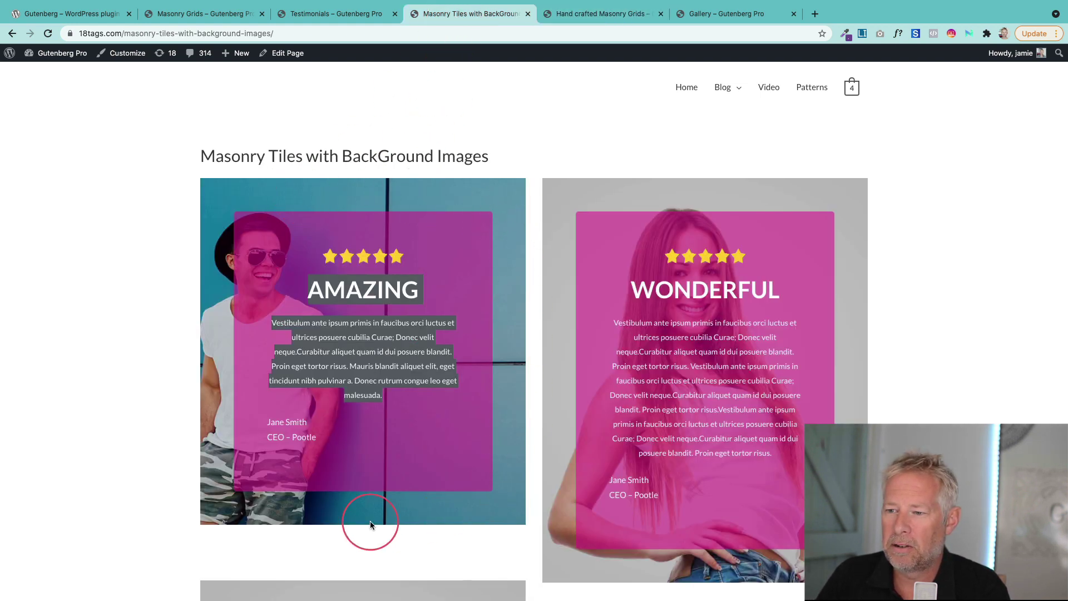
pyautogui.scroll(-4, 723, 390)
pyautogui.scroll(3, 696, 306)
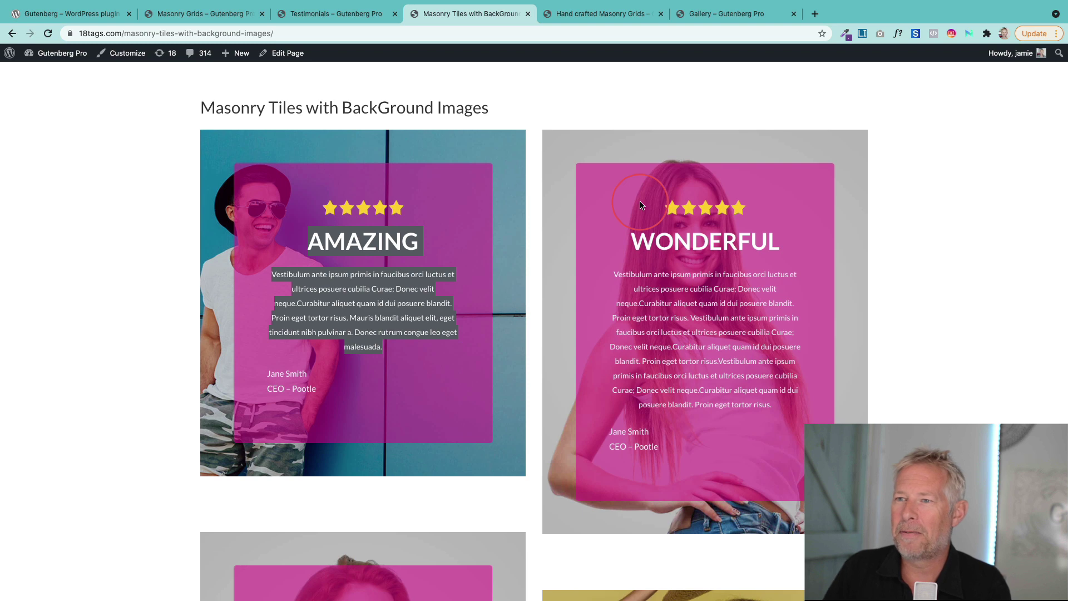
pyautogui.scroll(1, 508, 210)
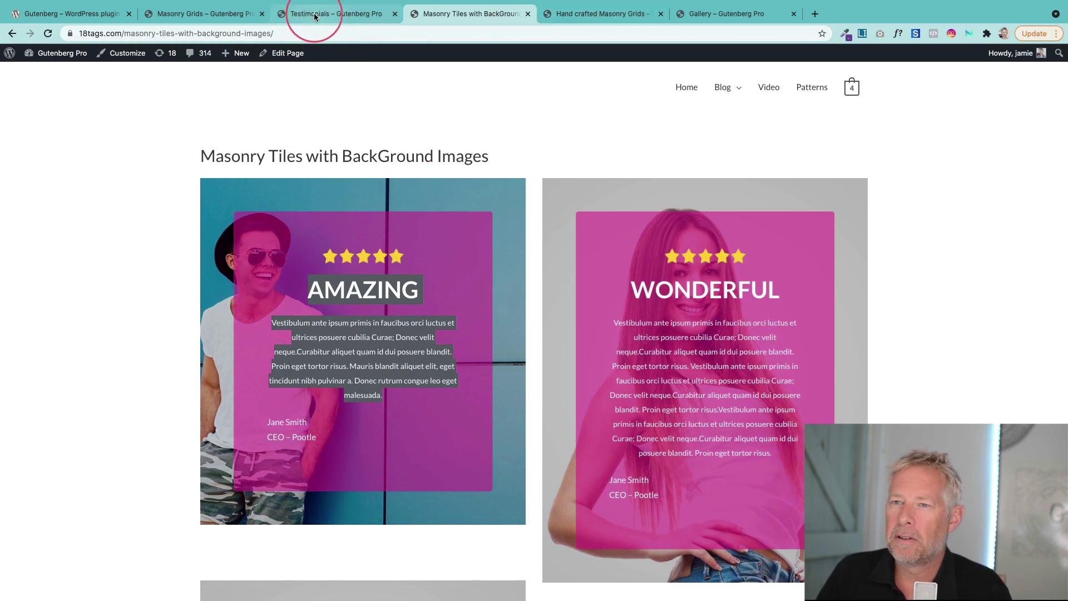
pyautogui.click(587, 16)
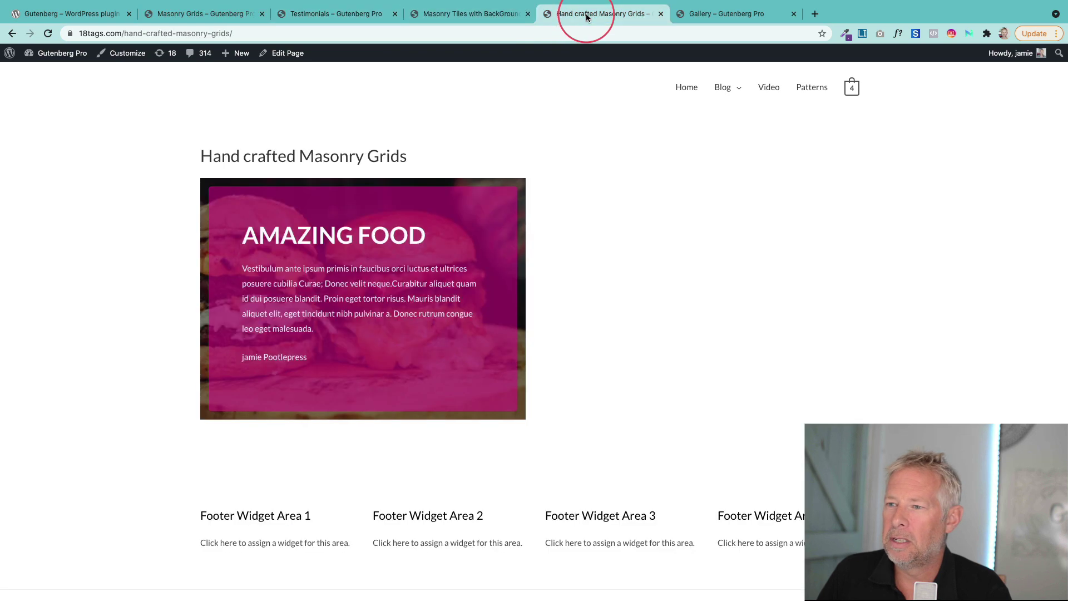
# Look over the image layout on the live Gallery page
pyautogui.click(727, 15)
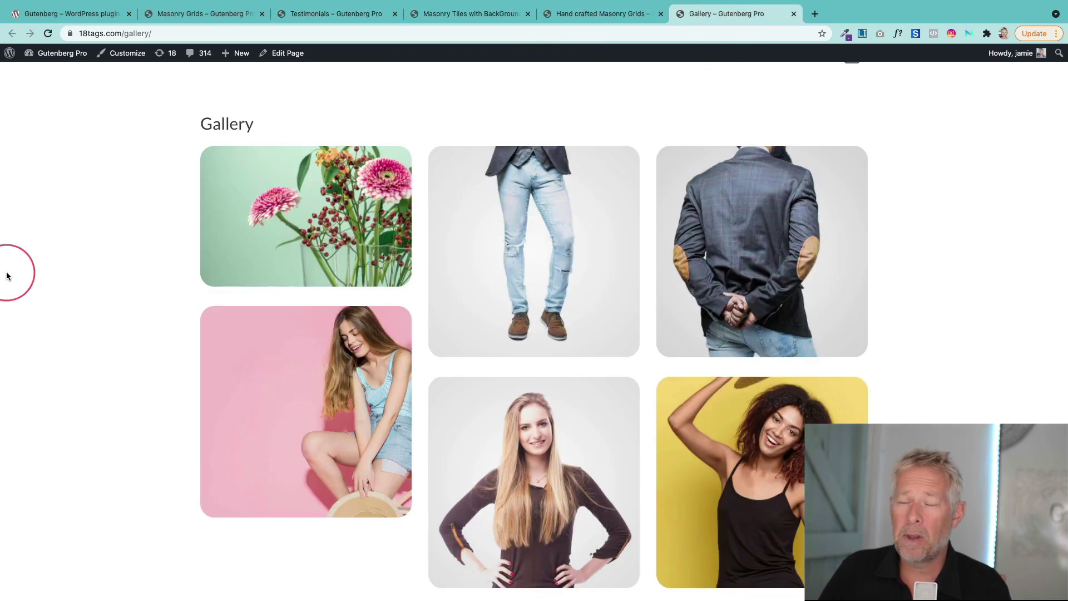
pyautogui.scroll(-5, 111, 373)
pyautogui.scroll(6, 317, 329)
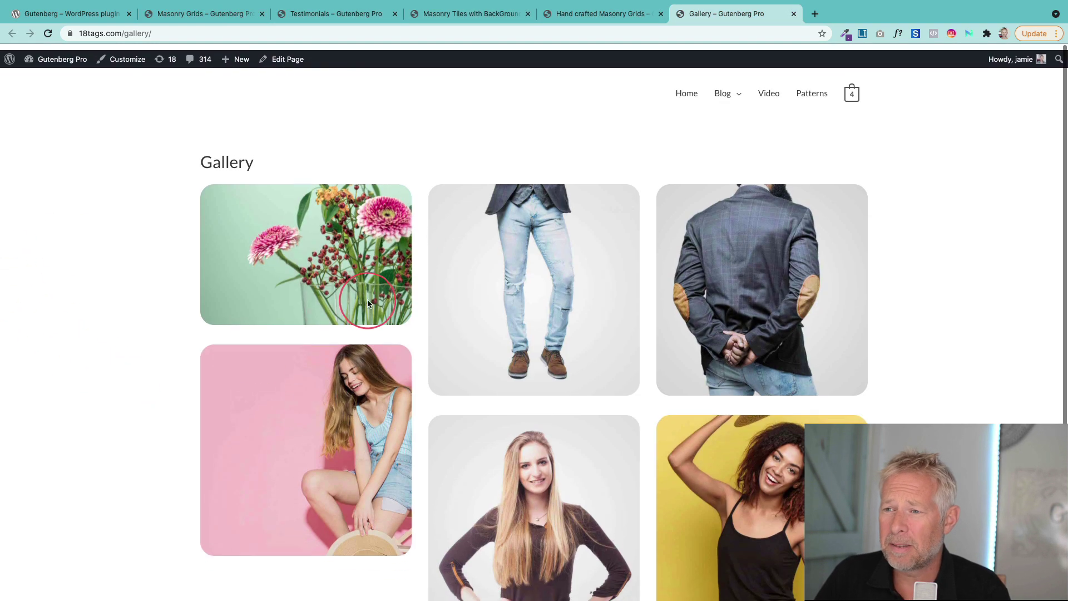
# Open the Gallery page for editing and examine its image blocks, including the flower image's size and advanced settings
pyautogui.click(277, 54)
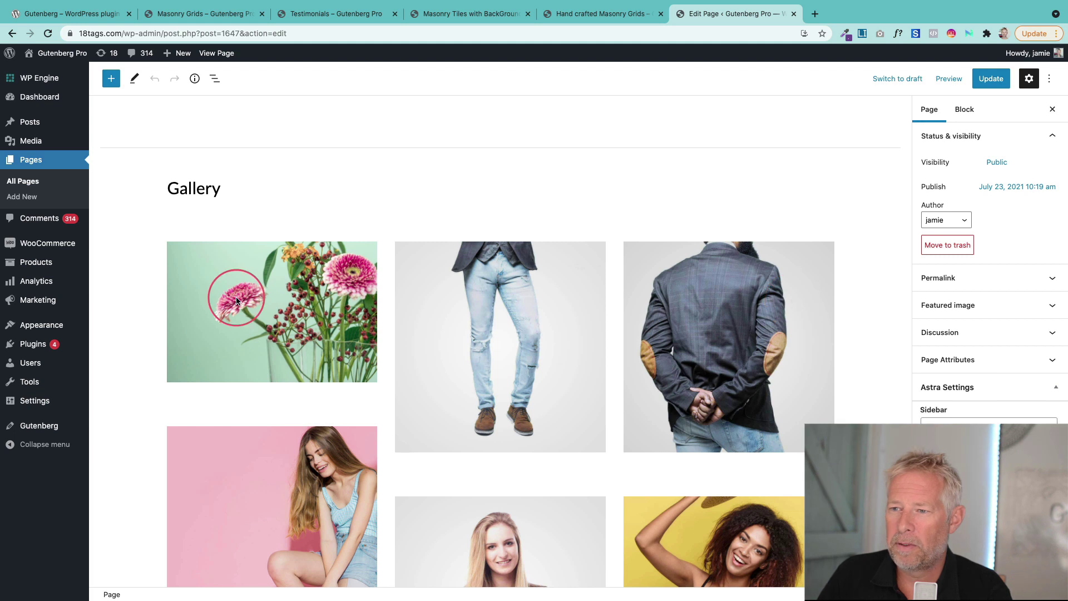
pyautogui.click(236, 301)
pyautogui.click(467, 291)
pyautogui.click(712, 356)
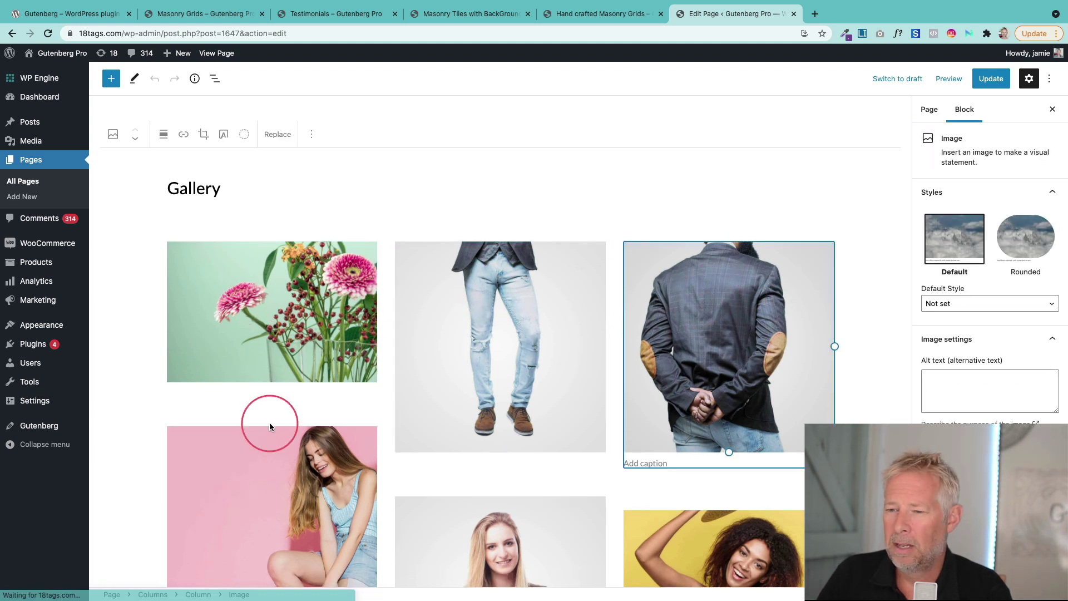
pyautogui.click(279, 394)
pyautogui.click(277, 359)
pyautogui.scroll(-1, 996, 409)
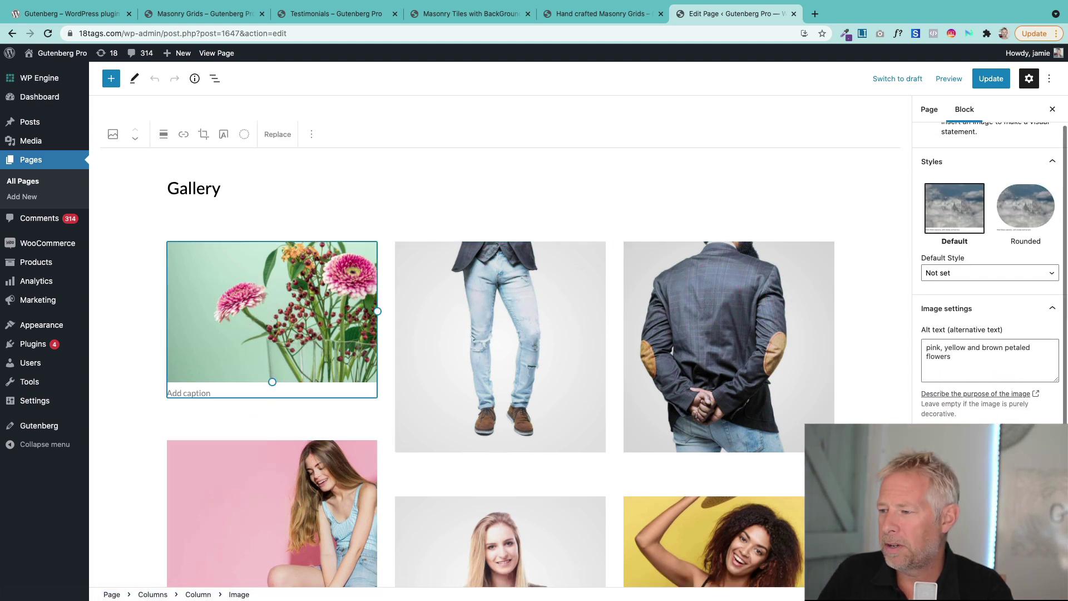
pyautogui.scroll(-5, 990, 273)
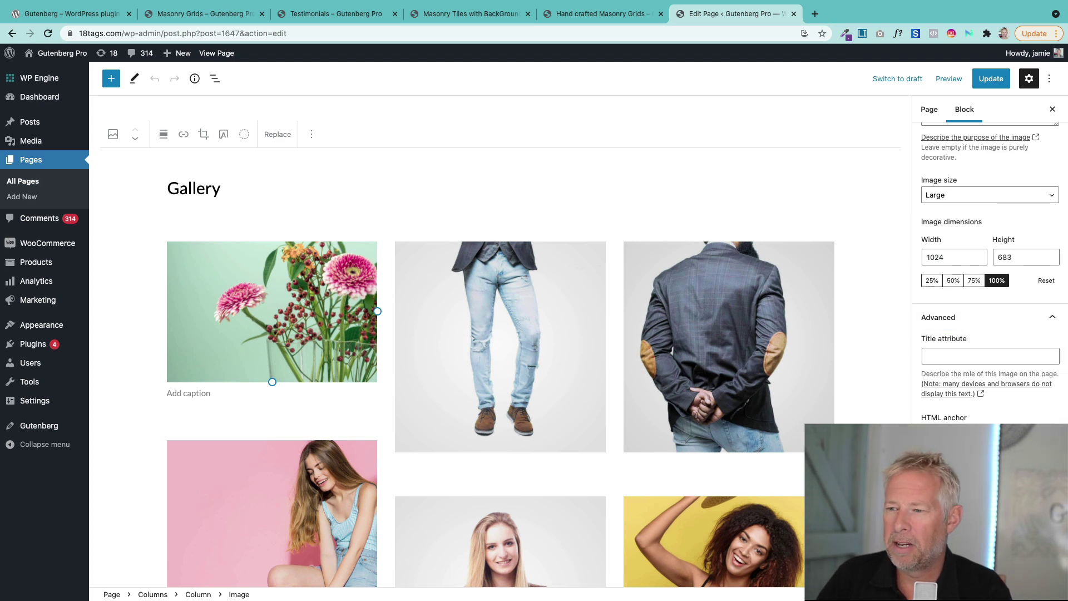
# Check how the individual image blocks are arranged across the gallery's columns, and return to the live Gallery page
pyautogui.click(484, 348)
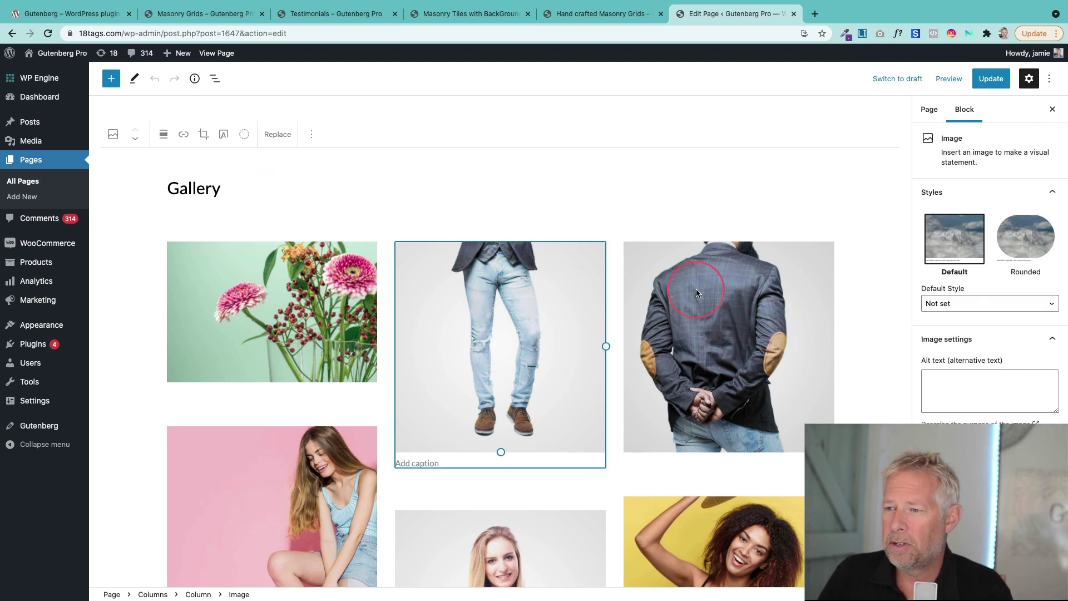
pyautogui.click(718, 278)
pyautogui.click(514, 317)
pyautogui.click(748, 313)
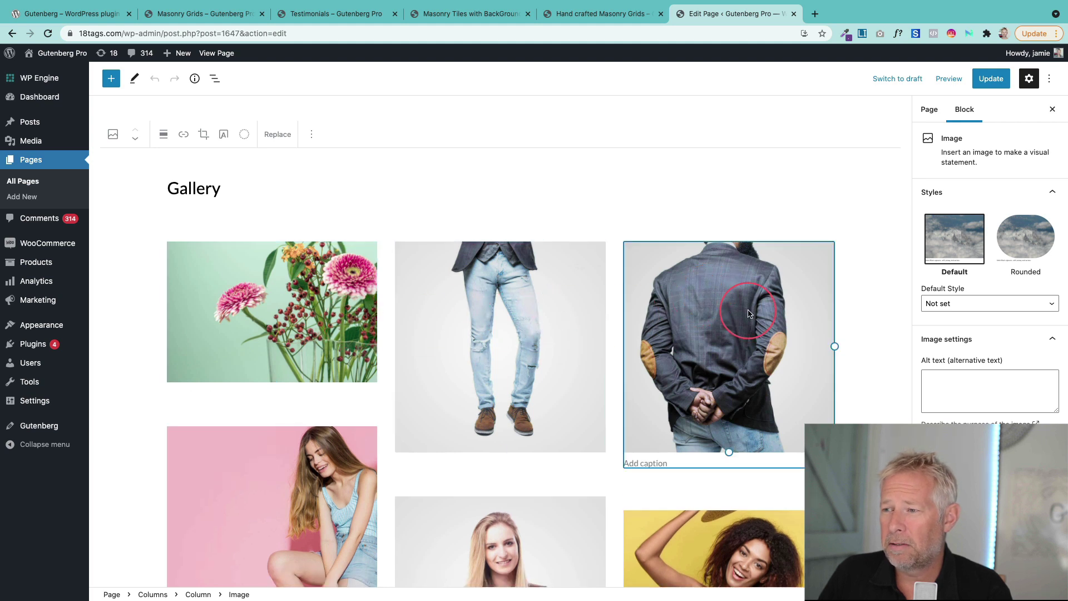
pyautogui.click(334, 501)
pyautogui.click(311, 354)
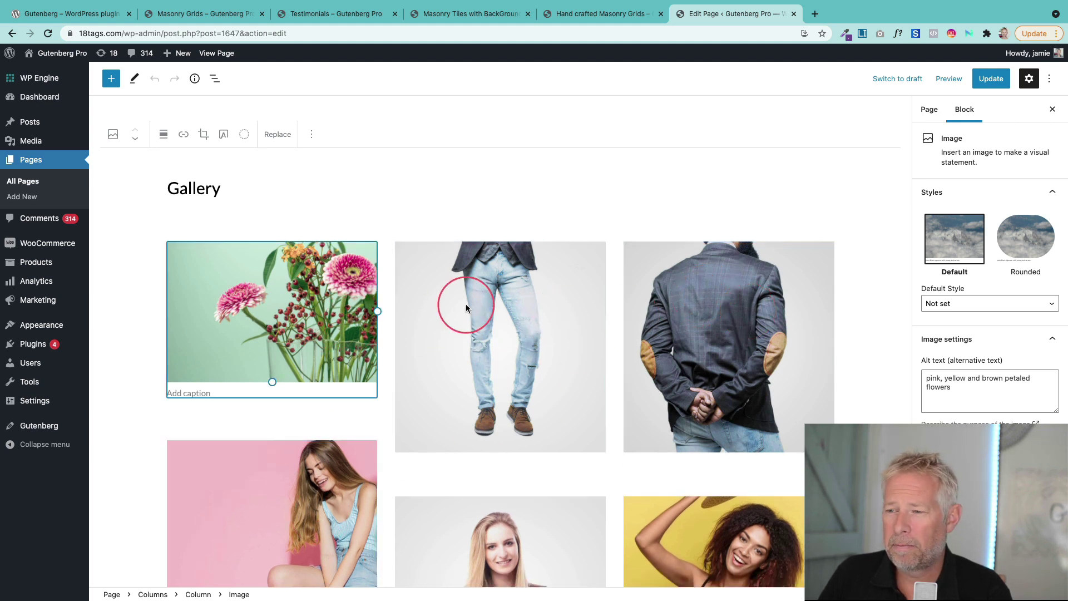
pyautogui.click(466, 307)
pyautogui.click(729, 317)
pyautogui.click(513, 525)
pyautogui.click(315, 509)
pyautogui.click(303, 334)
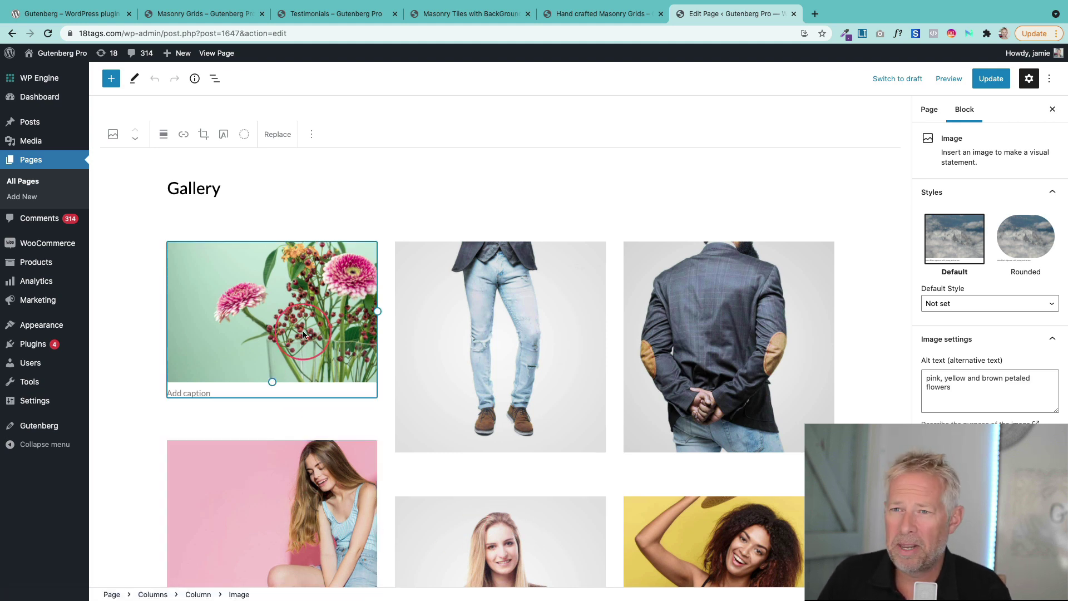
pyautogui.click(212, 53)
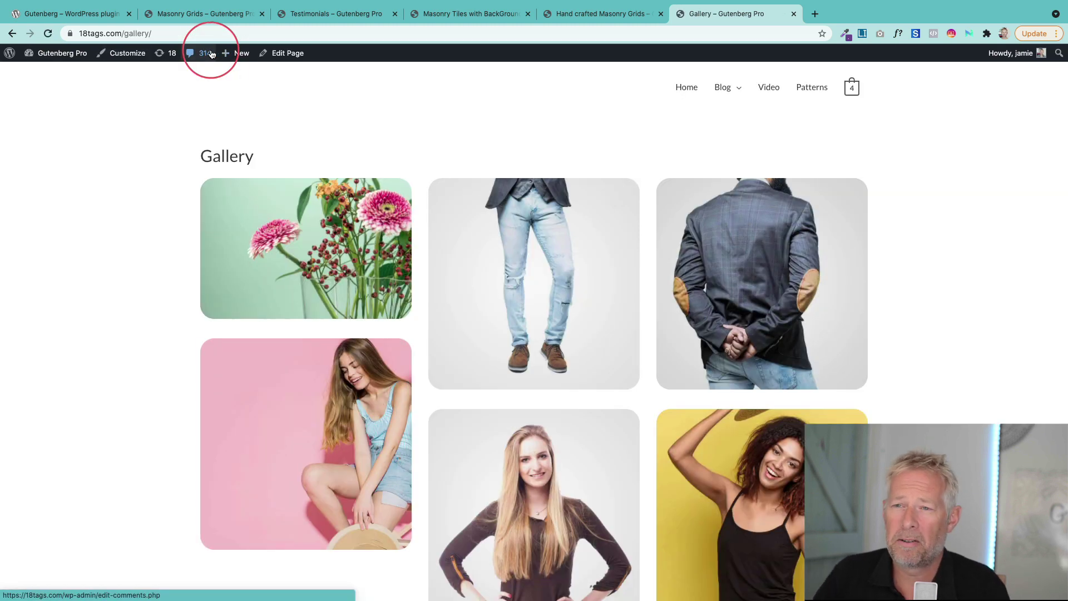
# Open the site's Additional CSS from the Gallery page and locate the .picgallery rule
pyautogui.click(127, 53)
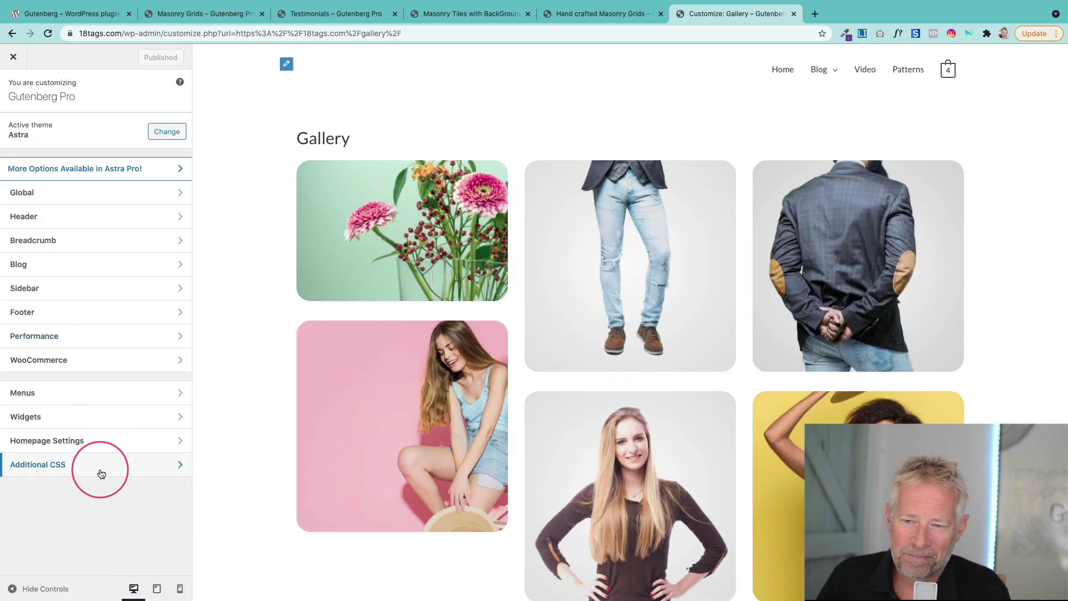
pyautogui.click(93, 467)
pyautogui.moveTo(42, 289); pyautogui.dragTo(72, 262)
pyautogui.click(40, 278)
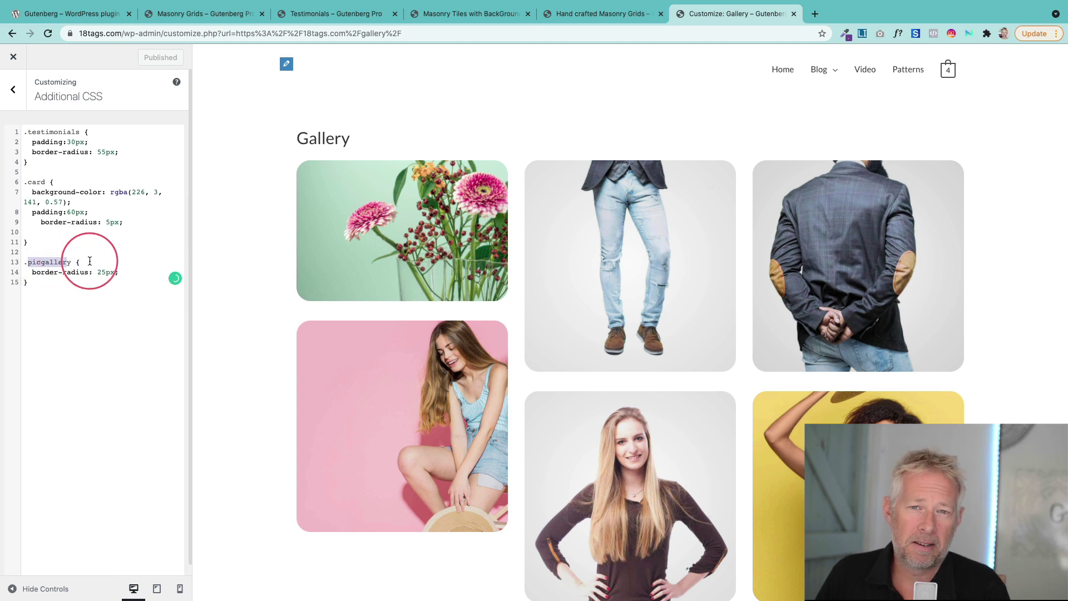
# Try .picgallery border-radius values of 125px and 1125px, checking the gallery images in the preview
pyautogui.click(85, 272)
pyautogui.click(98, 271)
pyautogui.write('1')
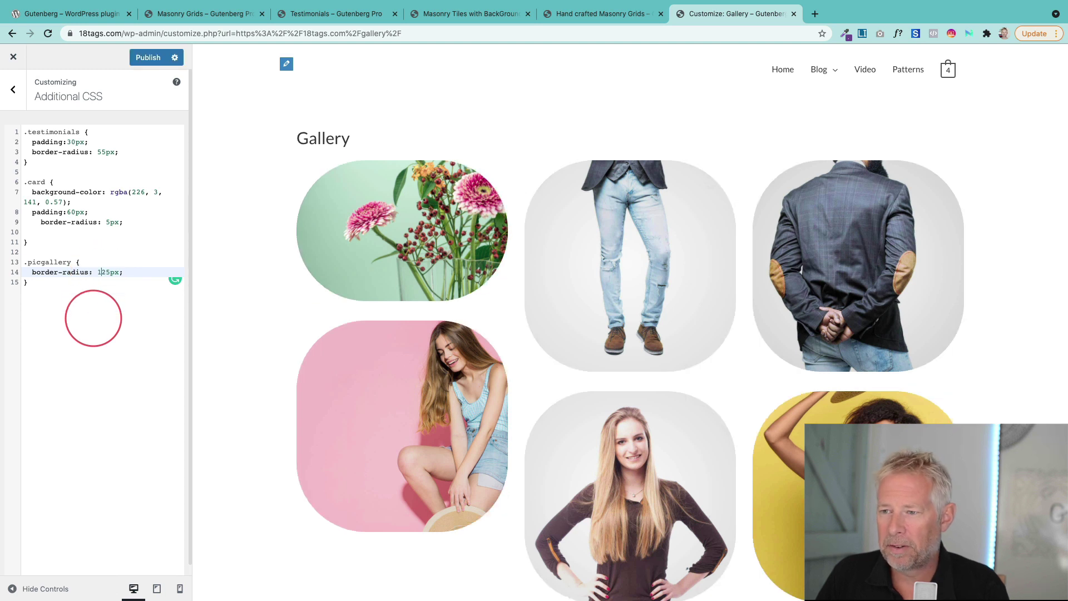
pyautogui.write('1')
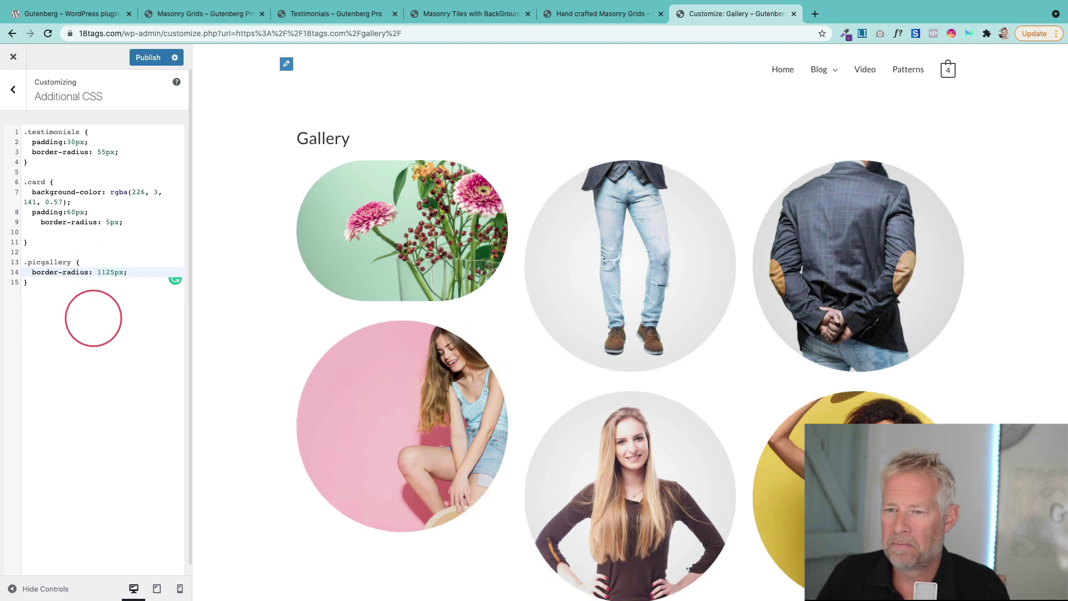
pyautogui.scroll(-2, 711, 396)
pyautogui.scroll(2, 710, 395)
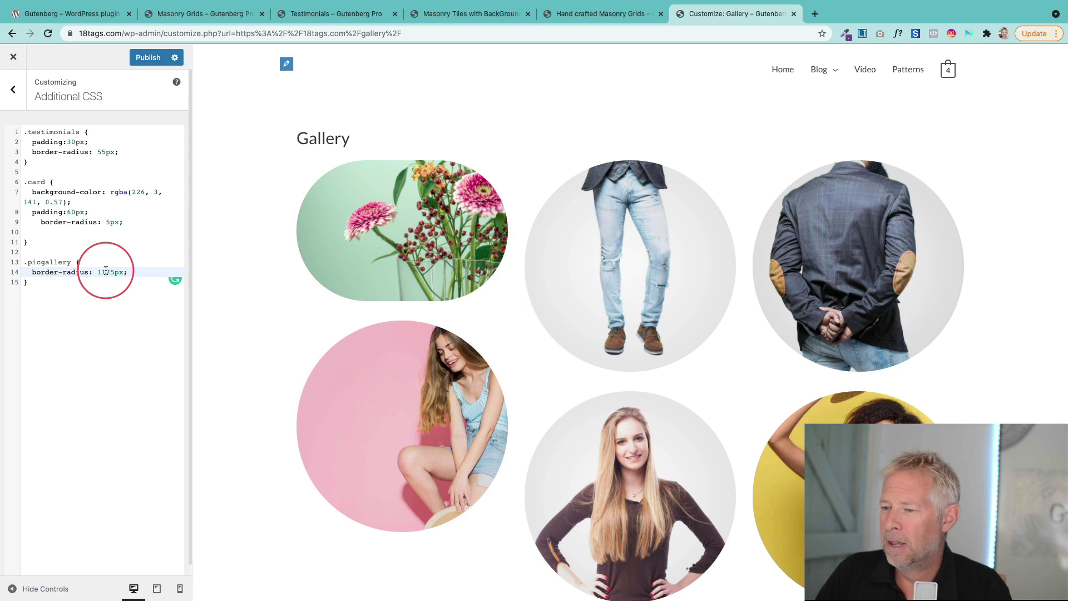
# Review the finished Masonry Grids, Testimonials and Masonry Tiles with BackGround Images pages
pyautogui.click(251, 13)
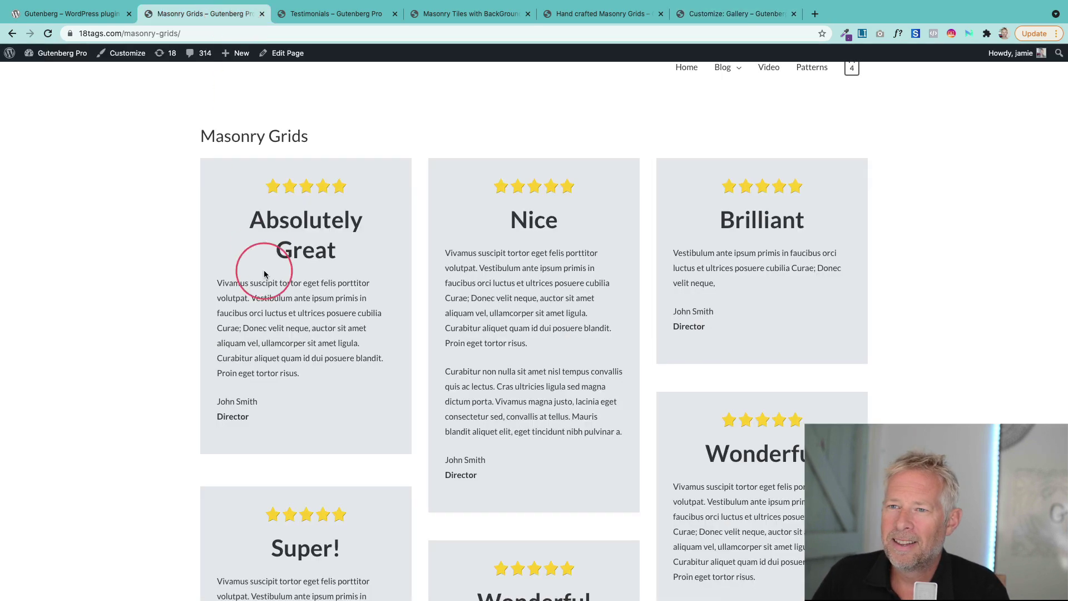
pyautogui.click(323, 13)
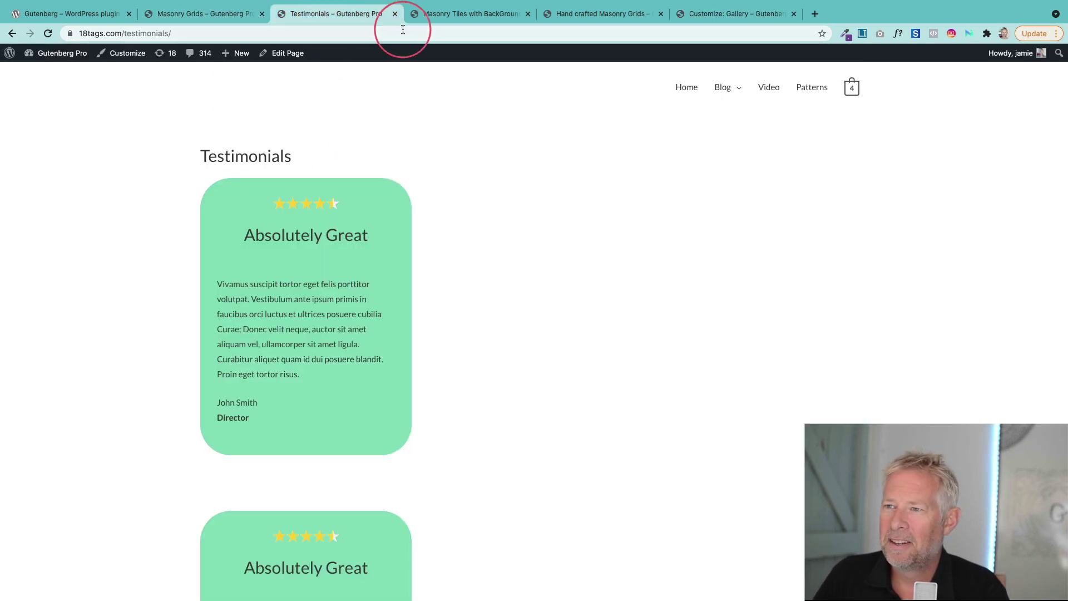
pyautogui.click(417, 14)
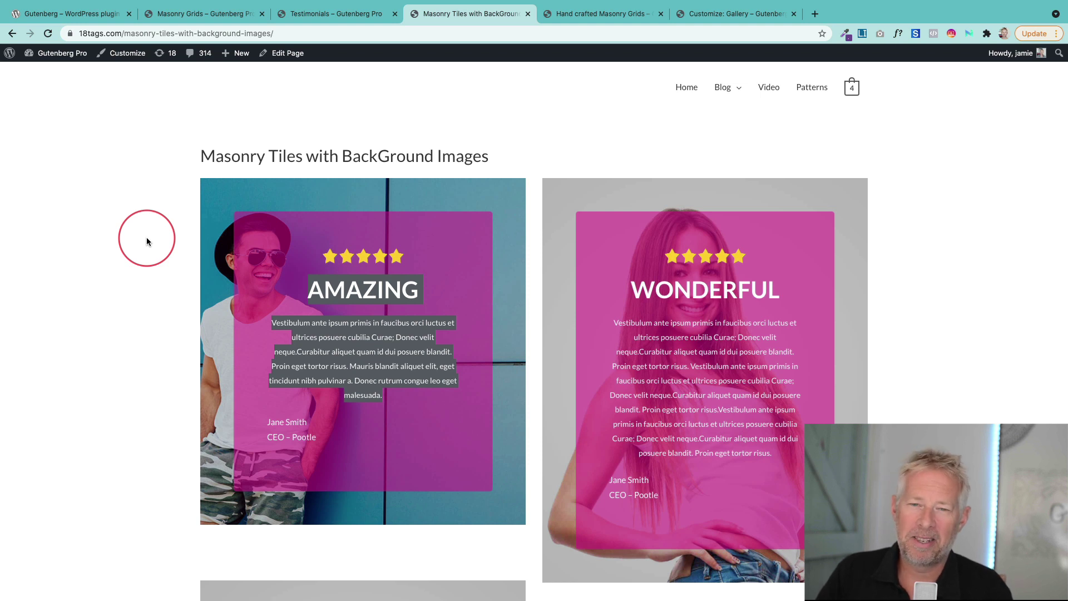
pyautogui.click(293, 333)
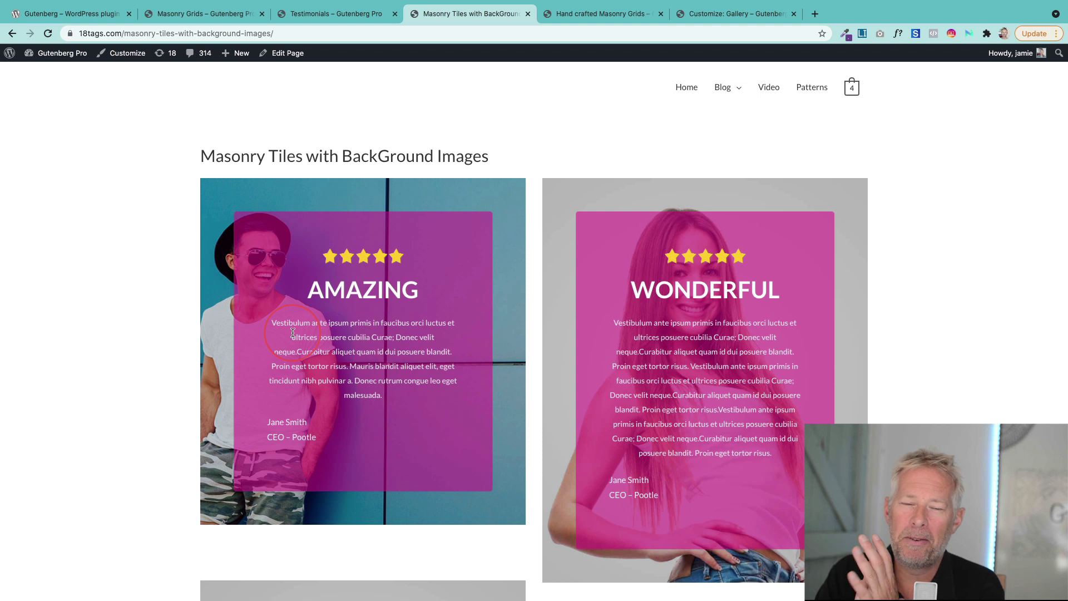